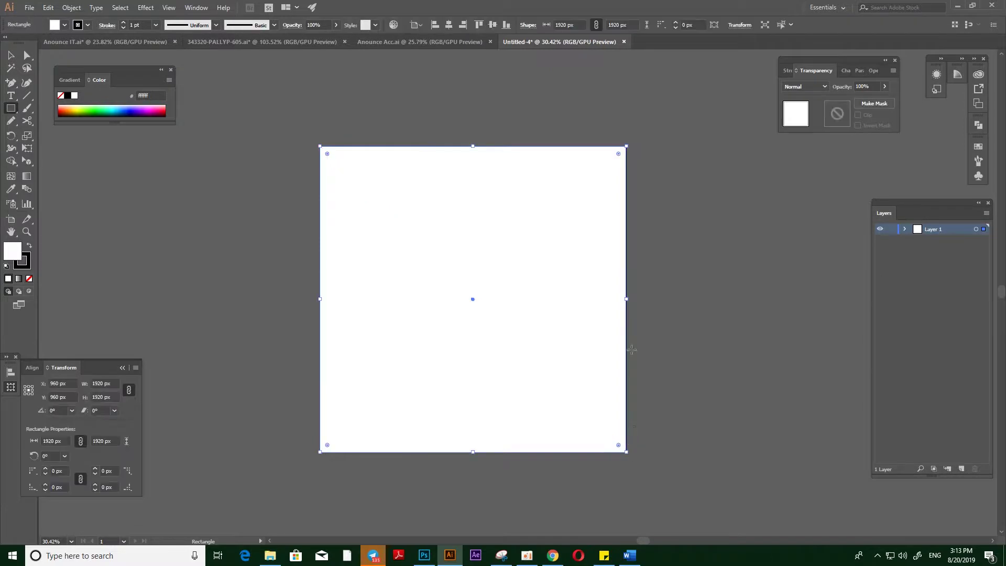
Remove the stroke from the artboard-sized square and fill it with tan cc9e5a
click(26, 259)
click(29, 279)
double_click(13, 251)
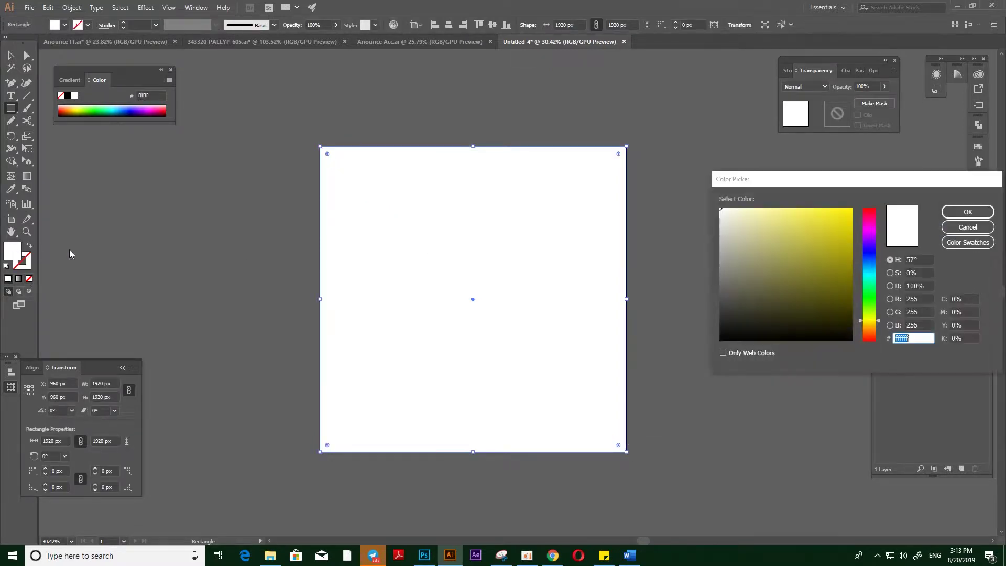
click(873, 324)
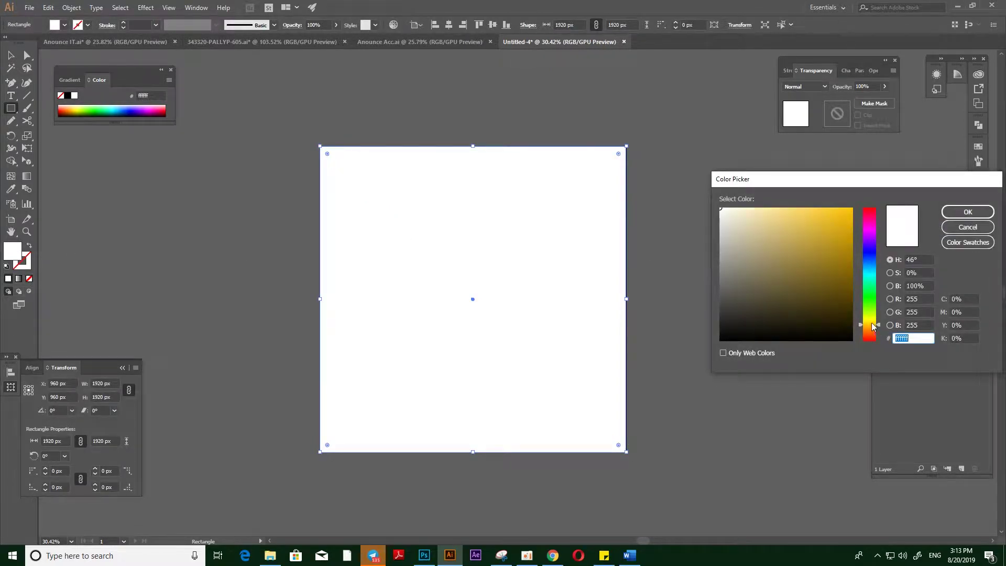
drag(771, 216, 835, 291)
drag(879, 324, 878, 328)
click(806, 217)
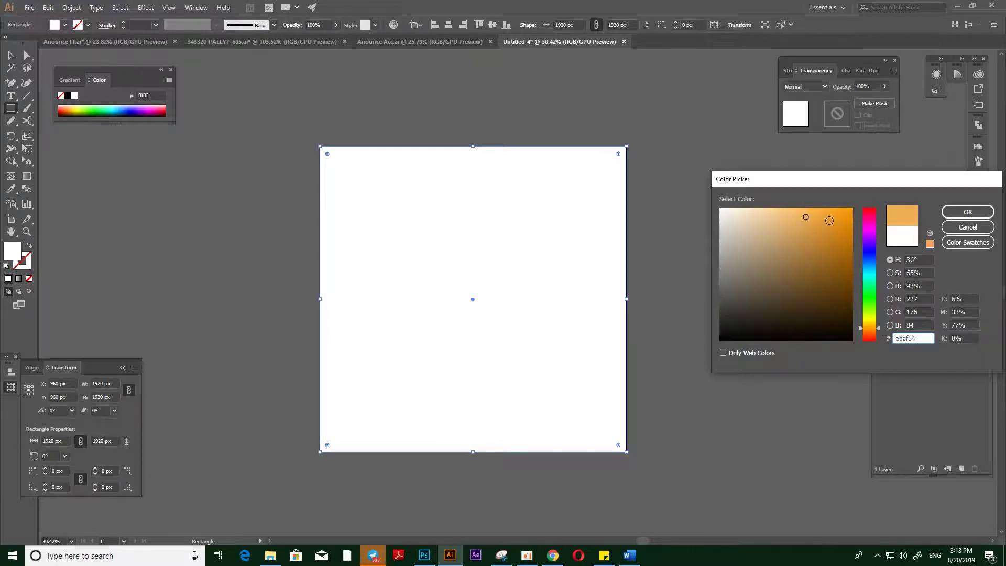
click(794, 234)
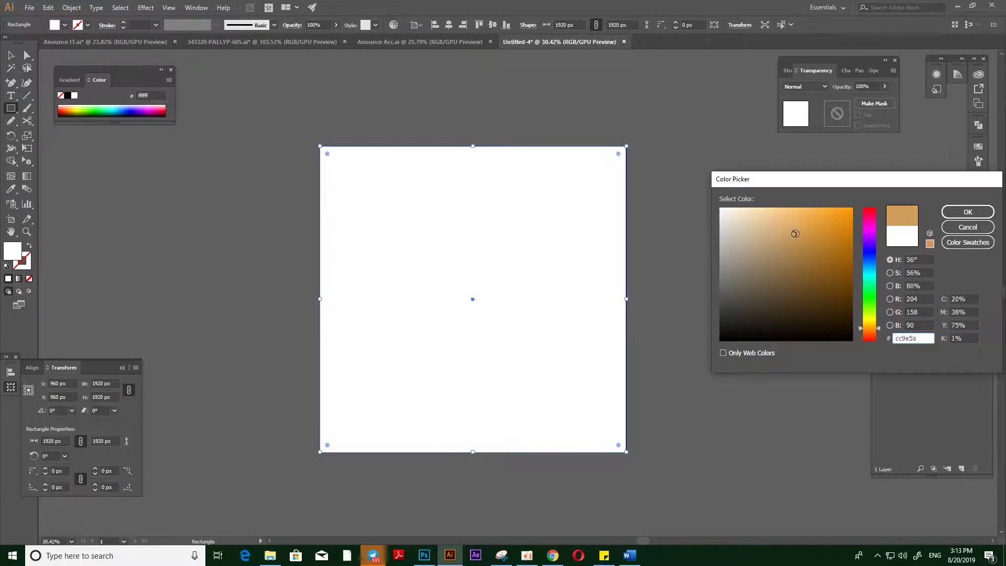
click(967, 212)
Lock the tan background square and draw a rectangle about 1920 x 683 px across the artboard's upper part
key(v)
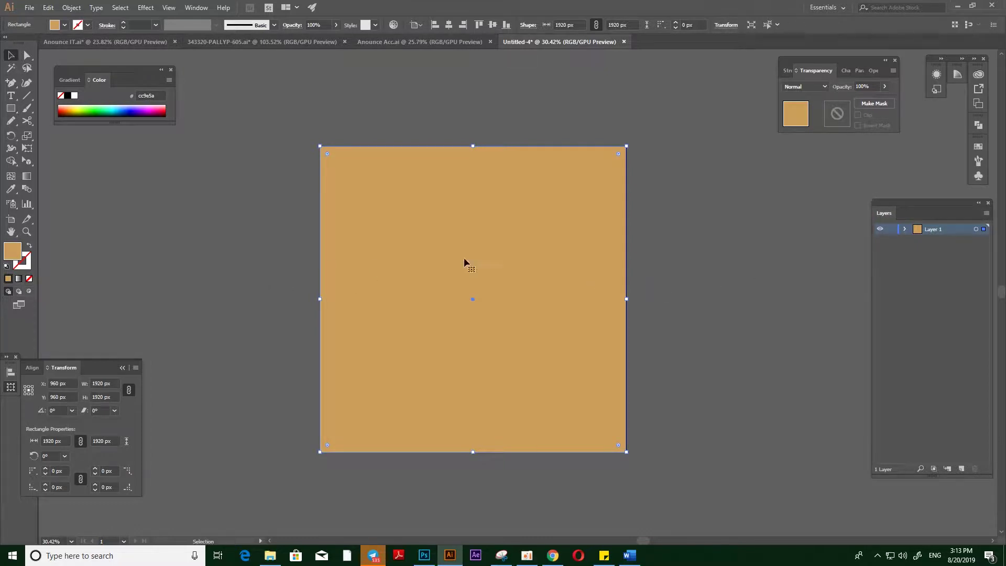
click(891, 240)
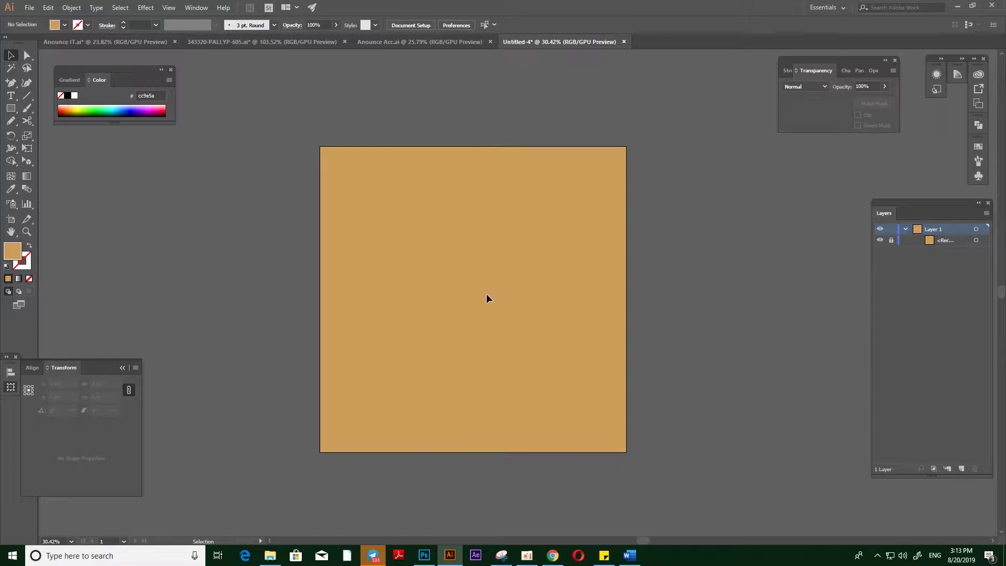
key(m)
drag(320, 147, 626, 255)
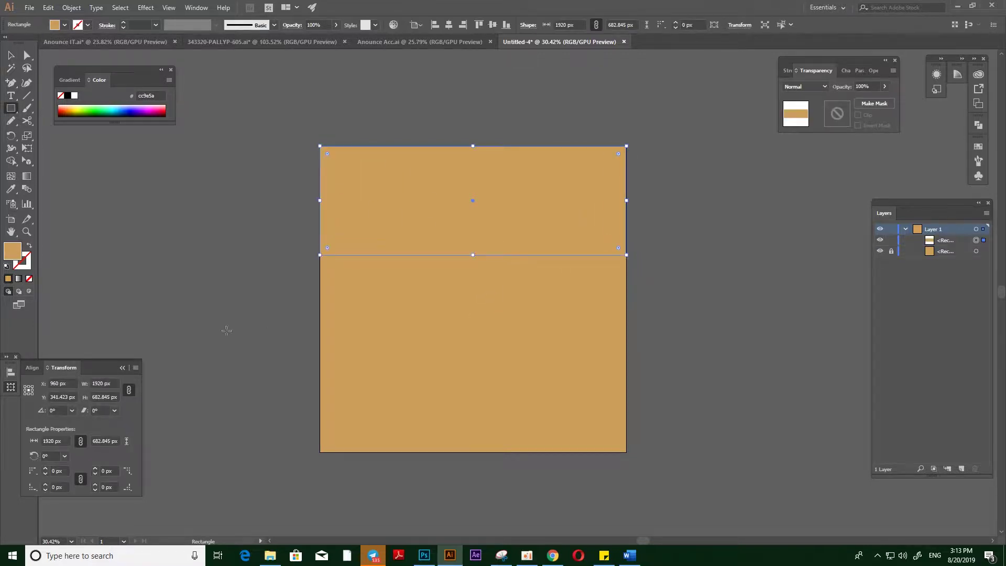
Fill the upper rectangle with brown 7f400d and deselect it
double_click(13, 251)
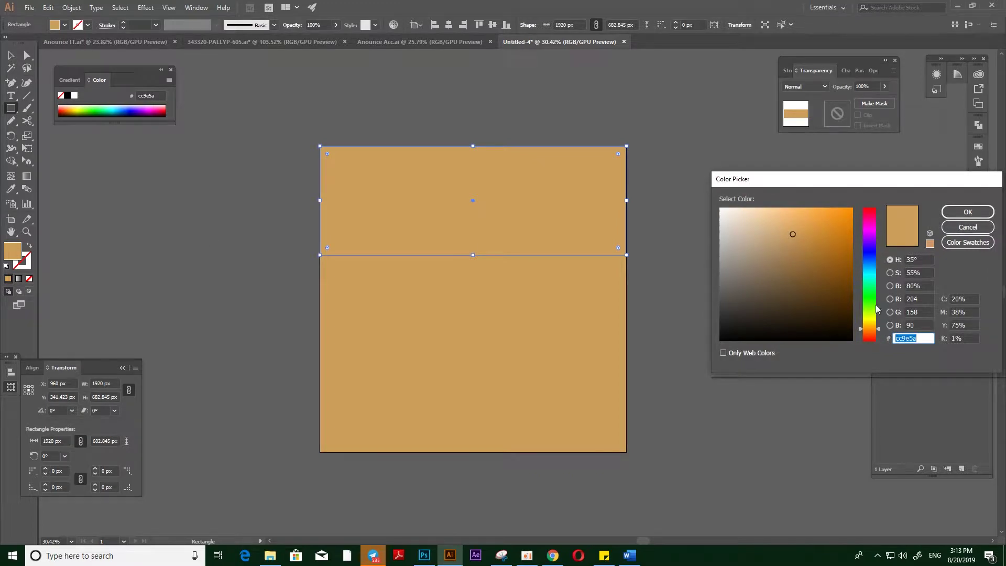
click(874, 336)
click(839, 287)
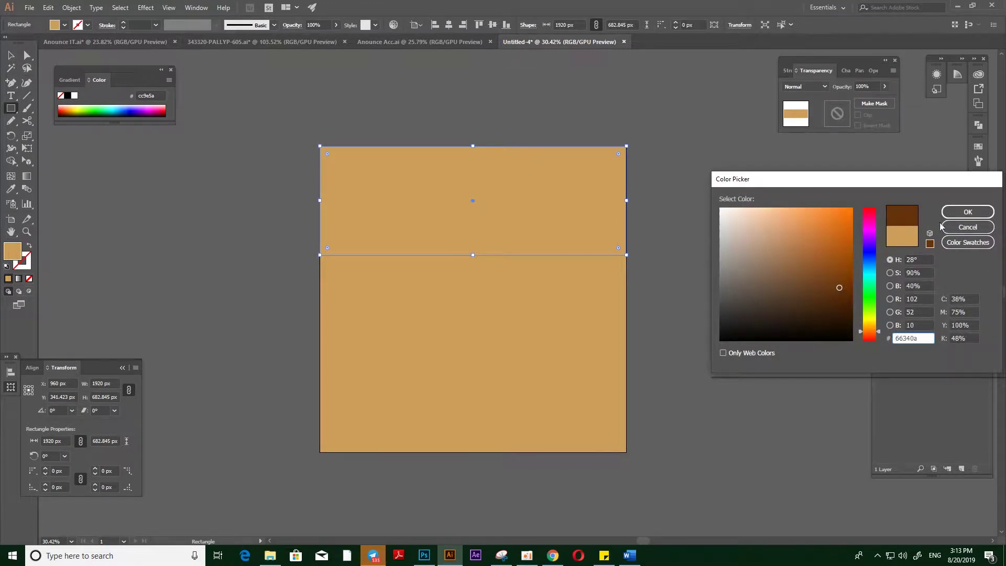
click(840, 273)
click(967, 212)
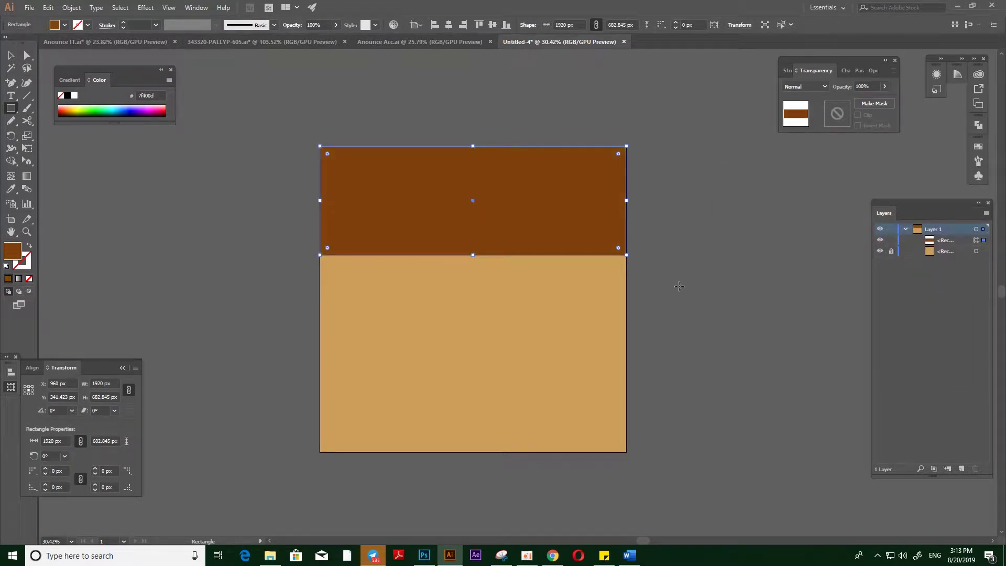
key(v)
click(689, 278)
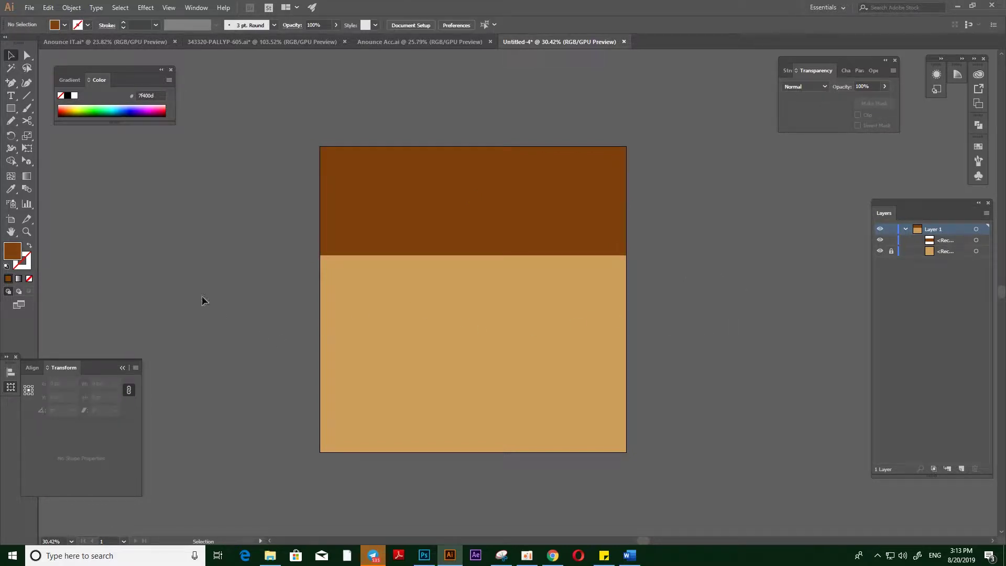
Draw a brown circle about 907 px in diameter near the middle of the artboard with the Ellipse tool
click(444, 229)
click(252, 269)
click(10, 109)
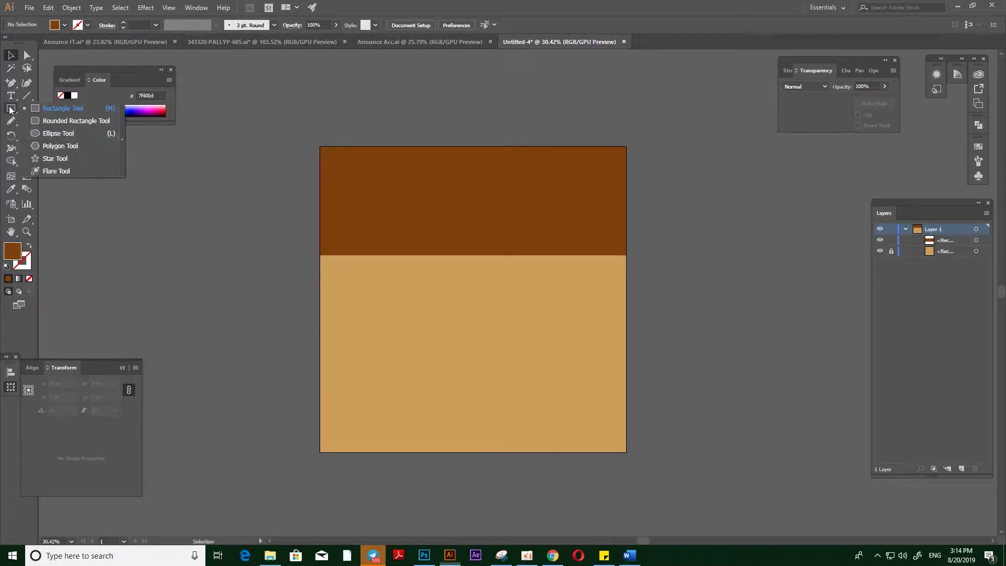
click(55, 134)
drag(464, 271, 537, 325)
key(v)
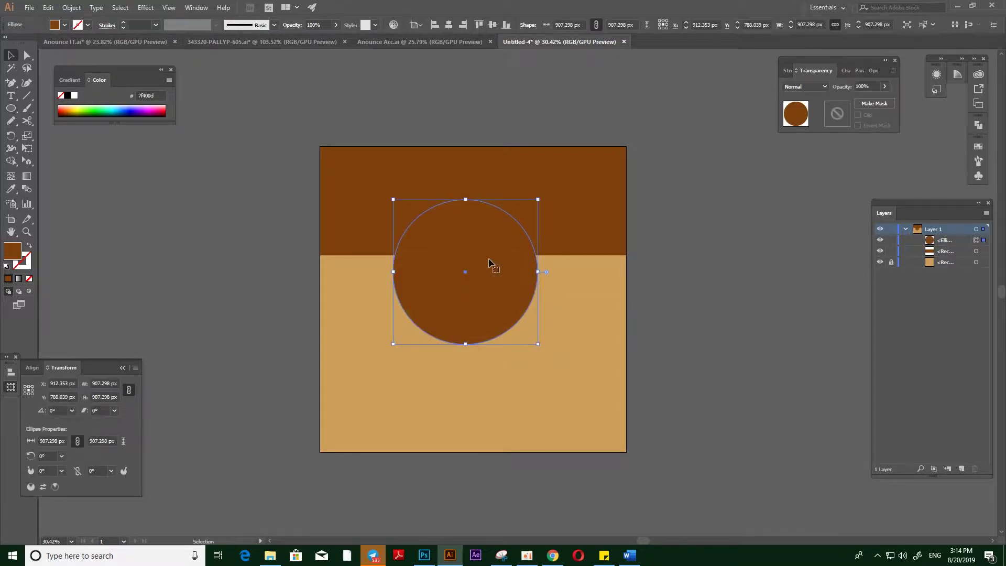
Move the circle near the artboard centre, unlock the background square, and vertically centre the circle on it
drag(493, 274, 501, 295)
click(592, 294)
click(975, 262)
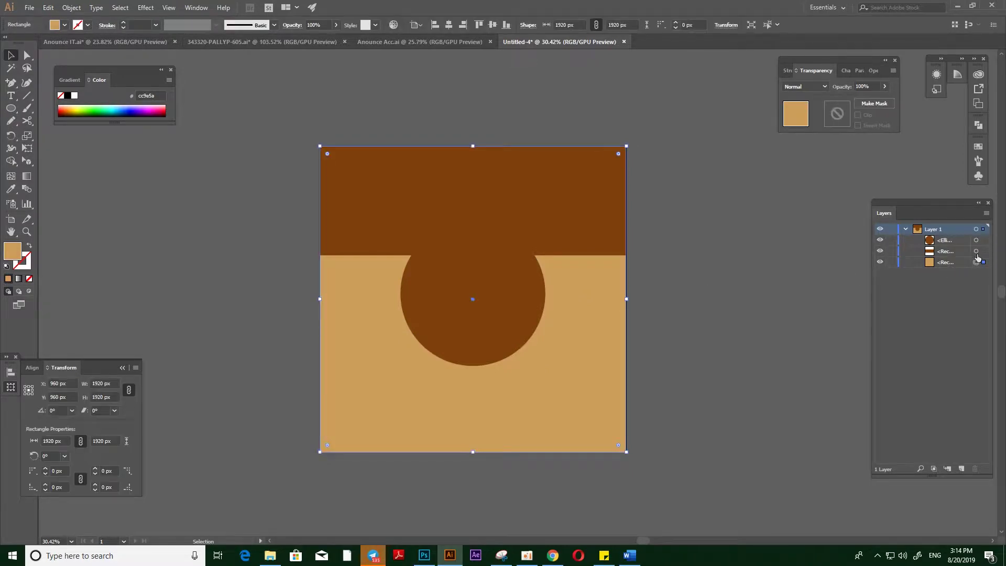
shift+click(975, 240)
click(617, 270)
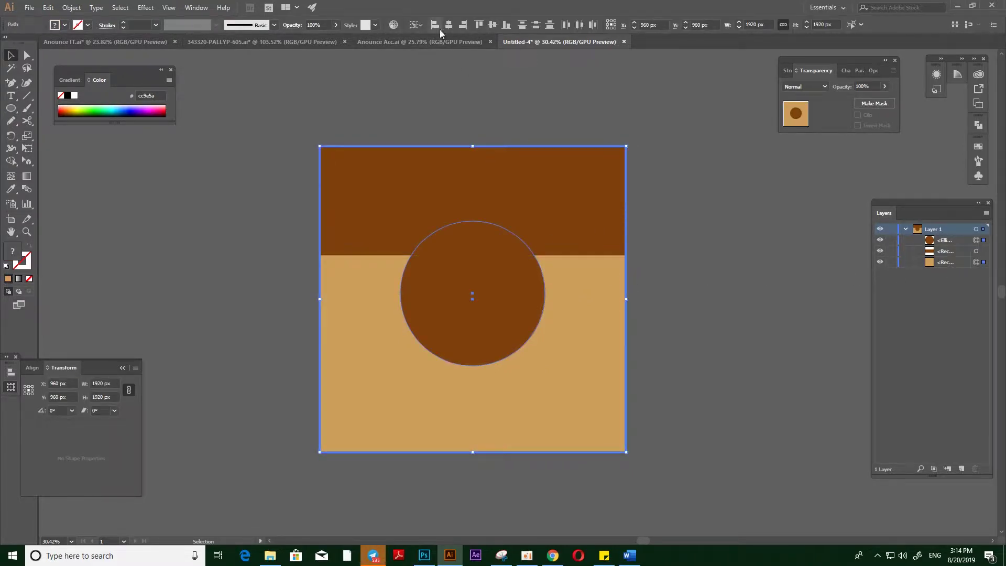
click(493, 25)
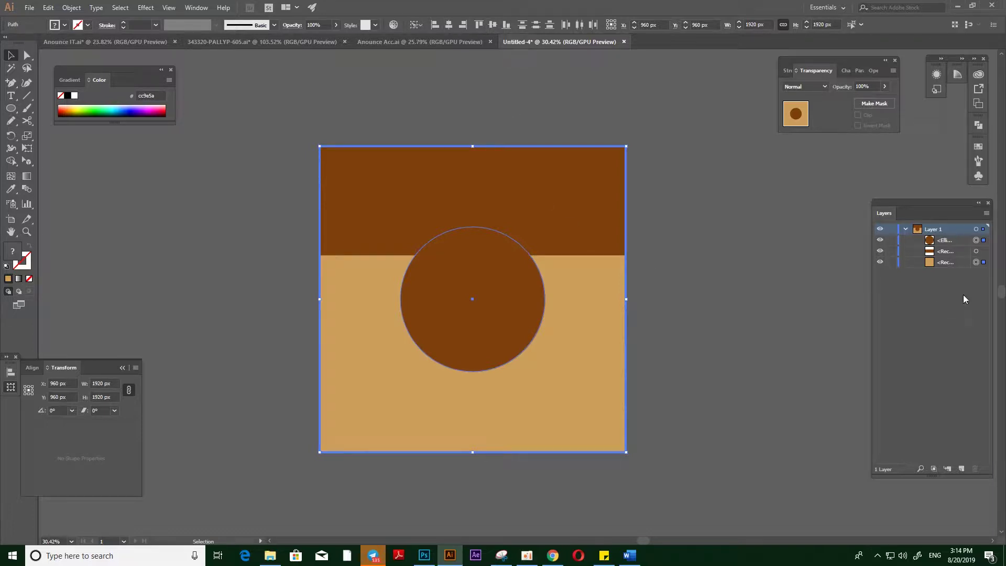
Nudge the circle upward to a Y position of about 900 px and deselect it
click(975, 241)
key(Up)
key(Up)
key(Up)
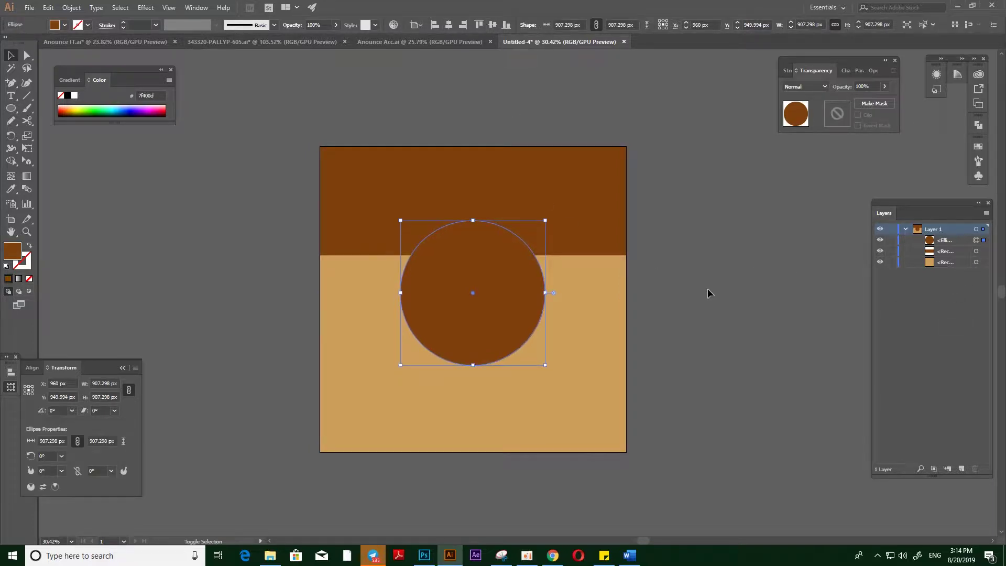
click(704, 264)
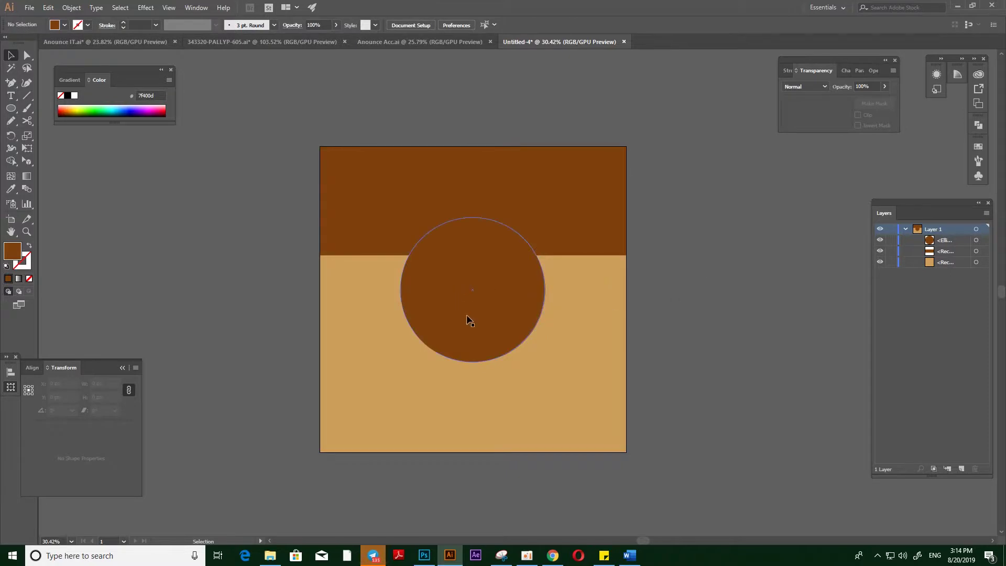
click(449, 314)
click(221, 278)
Try to bring the Hanabi character on Layer 8 from Photoshop into the Illustrator artwork over the circle
key(alt+Tab)
click(455, 292)
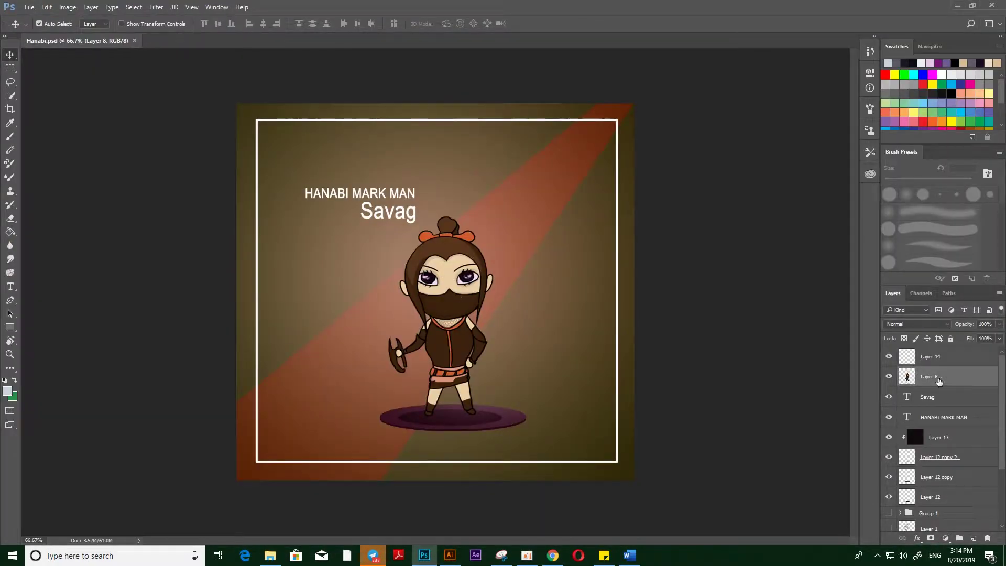
click(450, 555)
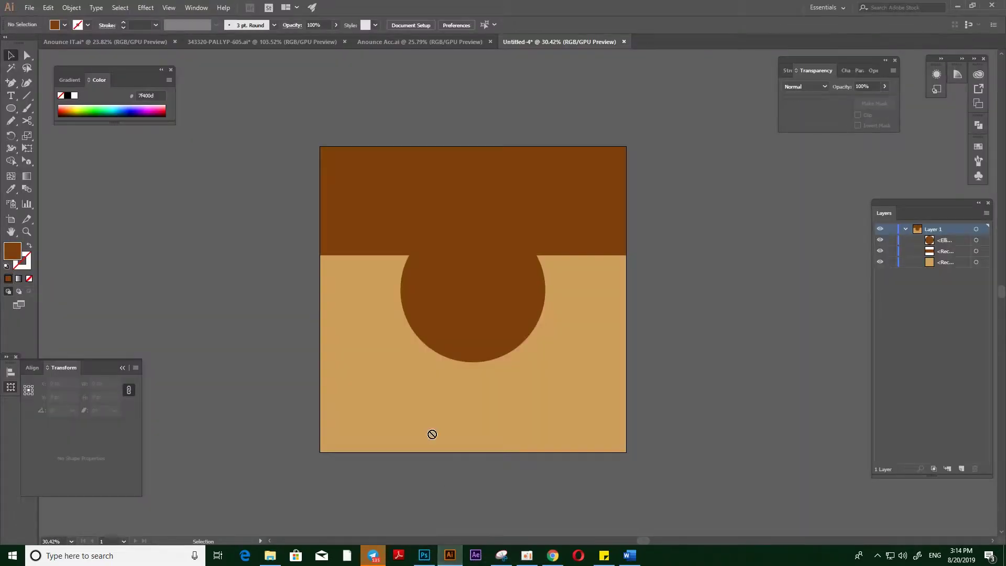
key(alt+Tab)
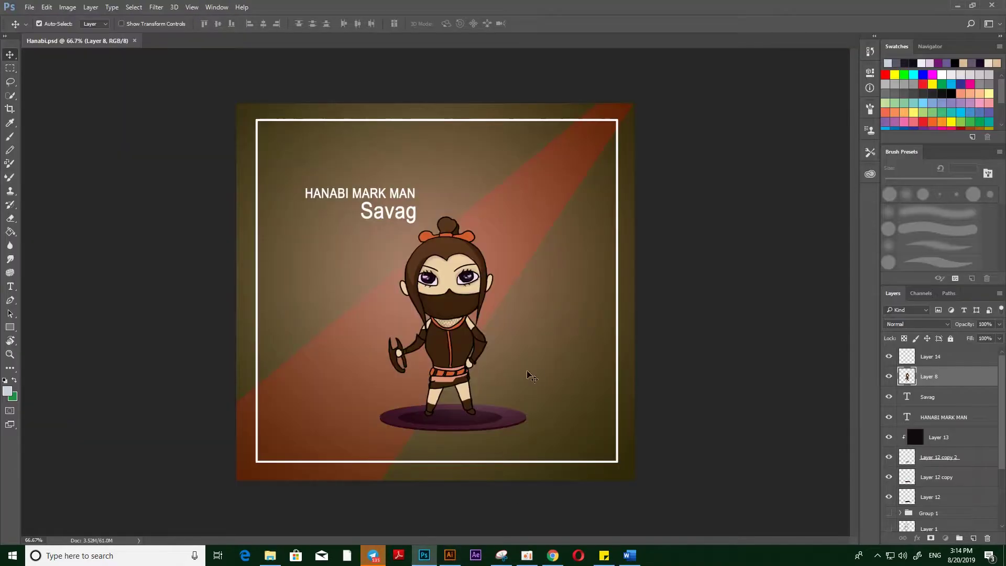
click(889, 376)
click(889, 376)
drag(455, 315, 586, 362)
drag(501, 414, 473, 341)
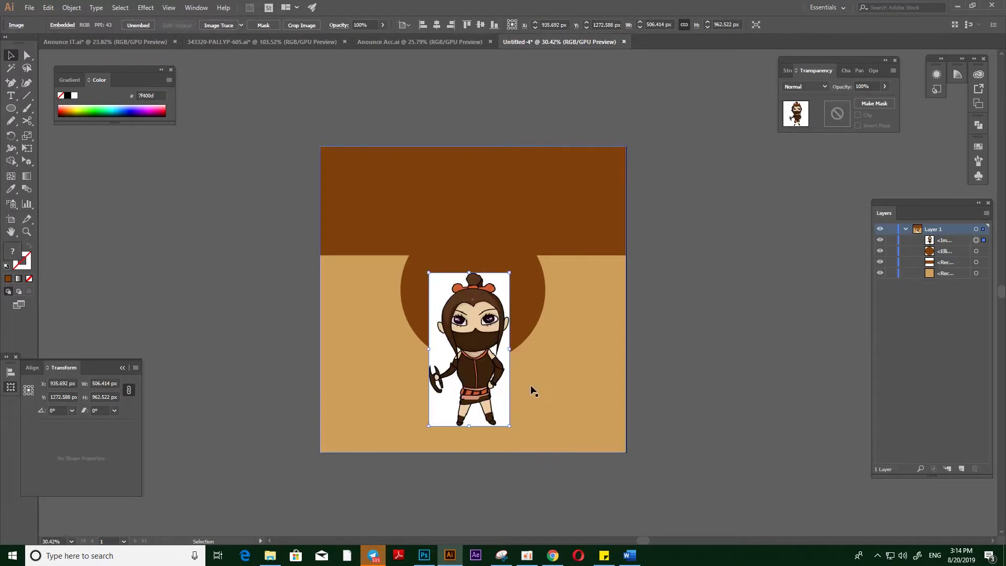
key(ctrl+z)
key(Delete)
Switch to Photoshop and quick-export the Hanabi artwork as a PNG to the Desktop
click(426, 554)
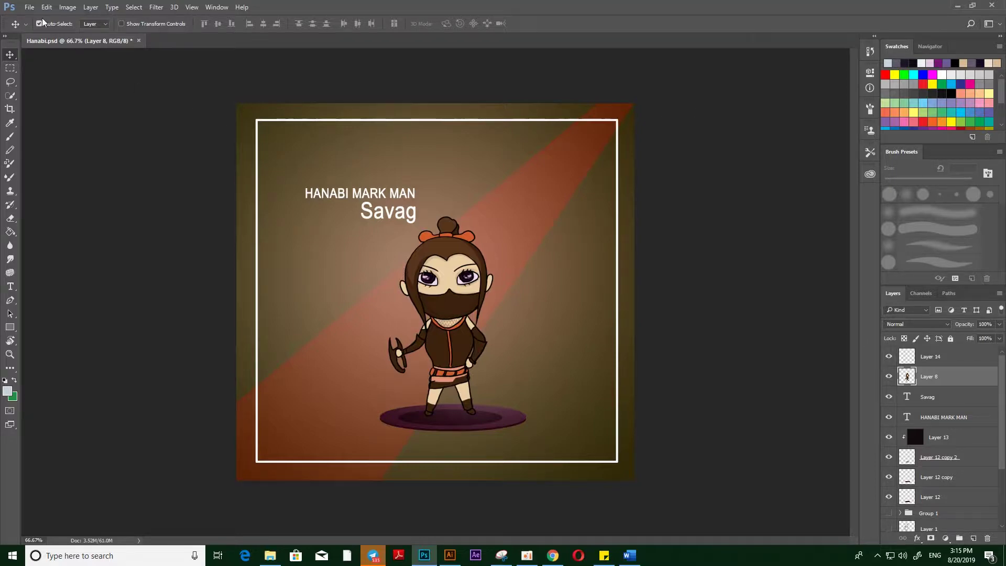
click(29, 7)
mouse_move(63, 155)
click(223, 155)
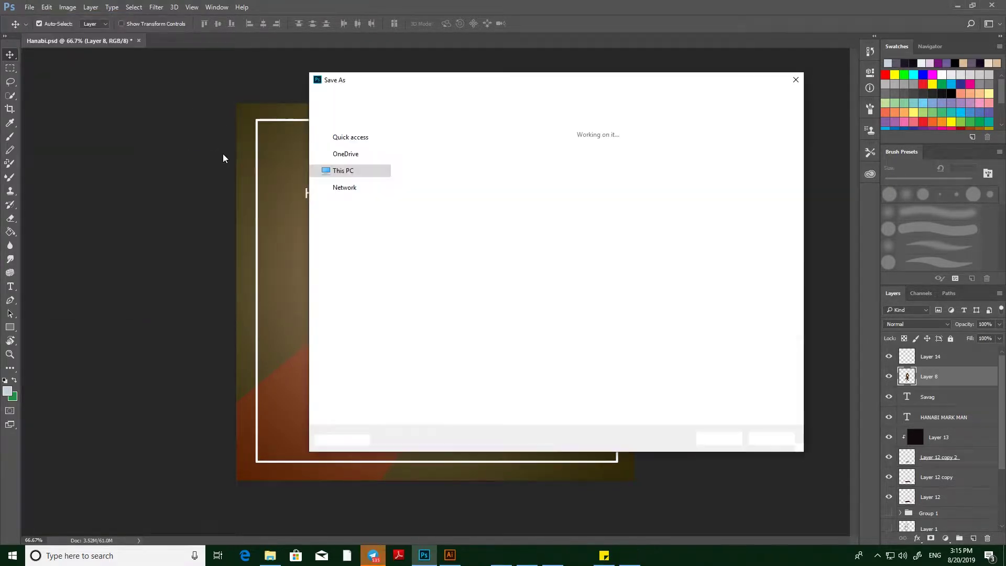
click(340, 131)
click(723, 438)
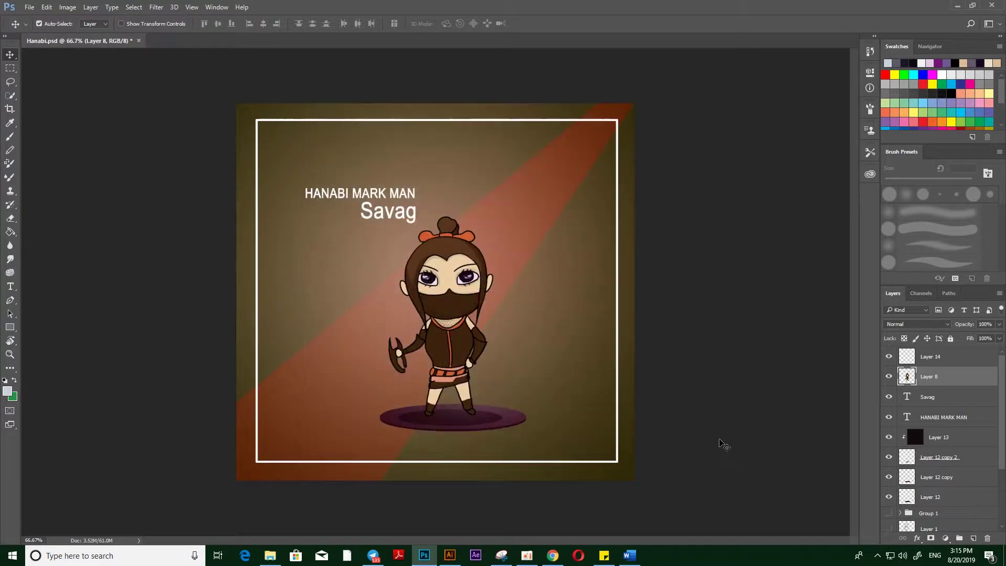
Switch to Illustrator and place the Hanabi image from the Desktop folder over the circle
click(957, 5)
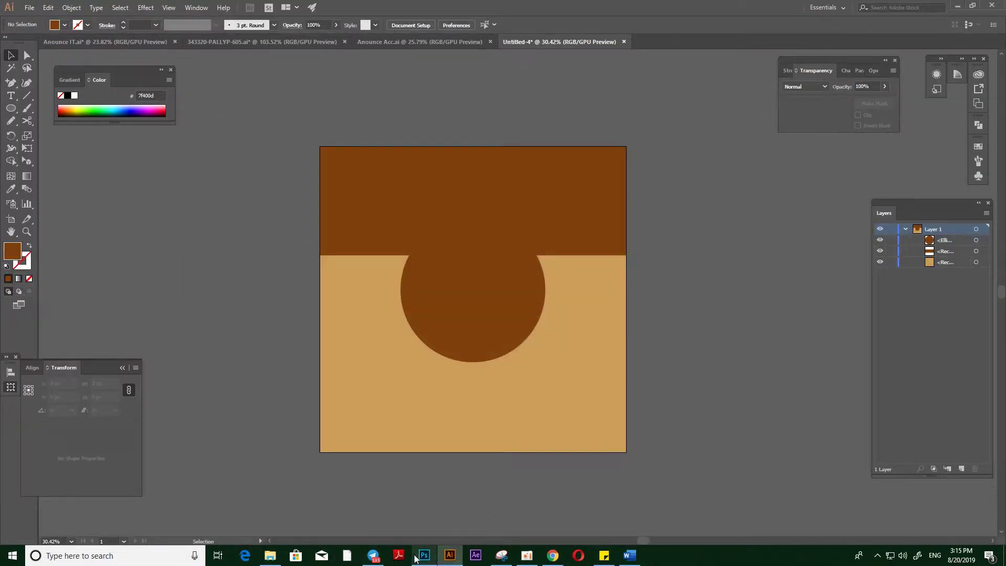
click(268, 557)
click(367, 188)
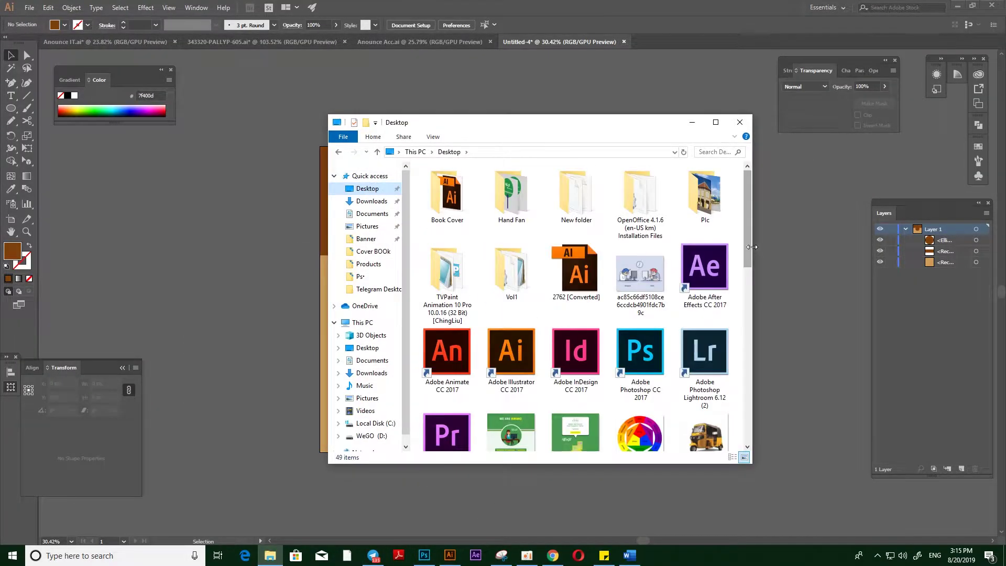
drag(748, 246, 765, 378)
click(649, 263)
scroll(644, 314, up, 2)
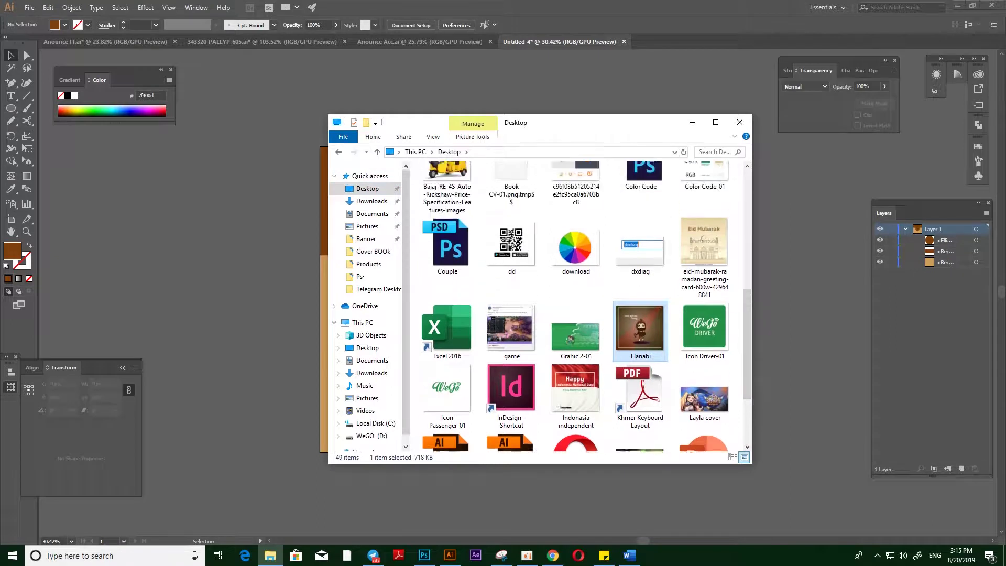
scroll(645, 329, down, 1)
scroll(645, 295, up, 1)
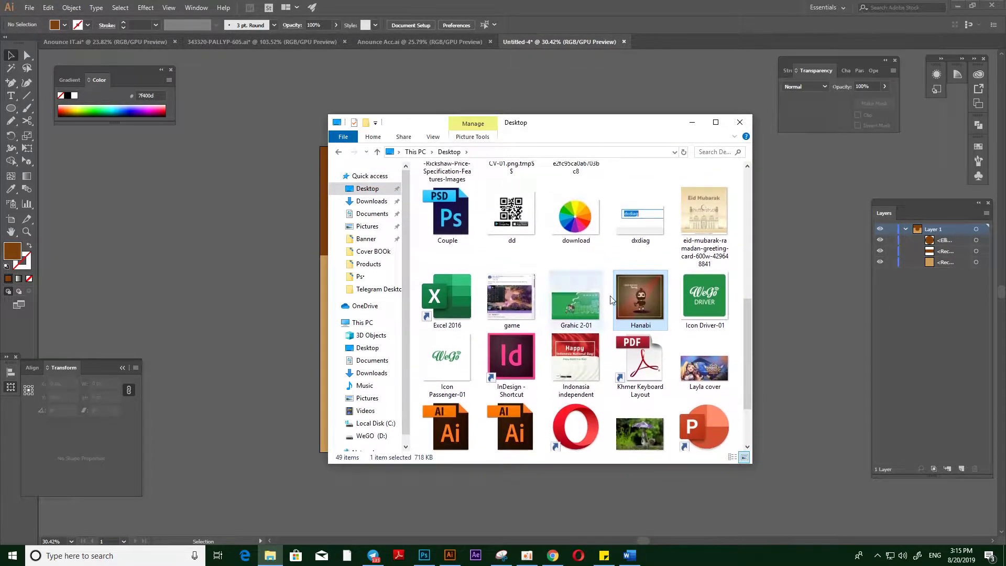
scroll(613, 299, down, 1)
drag(643, 278, 470, 277)
click(693, 123)
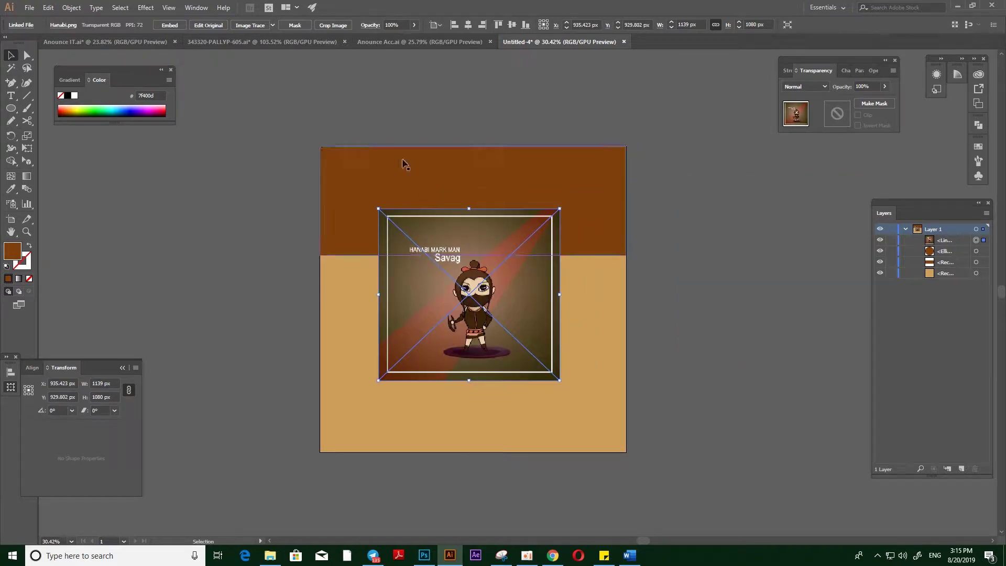
Rasterize the placed Hanabi image in RGB at High (300 ppi) with a transparent background
click(72, 7)
click(131, 152)
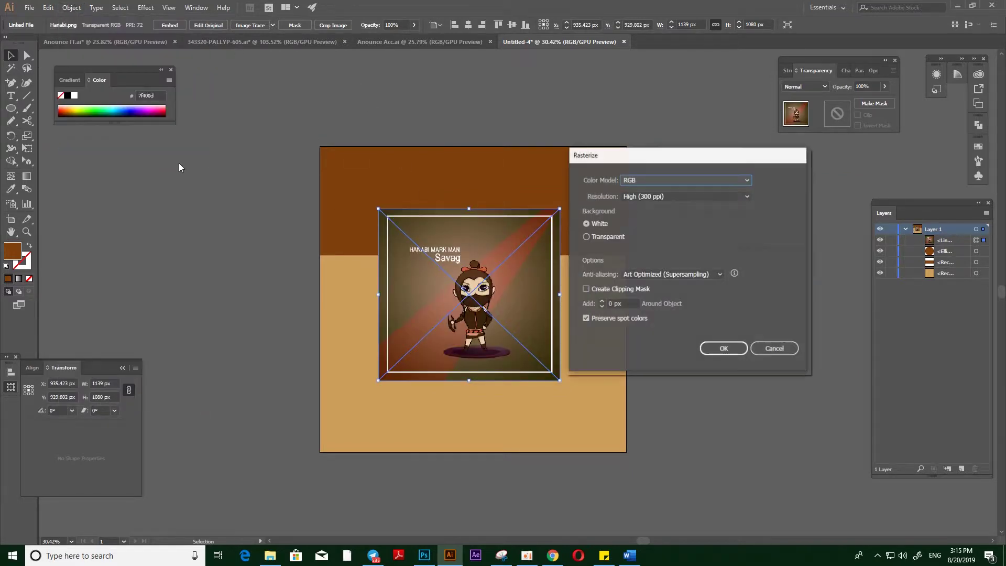
click(597, 236)
click(728, 350)
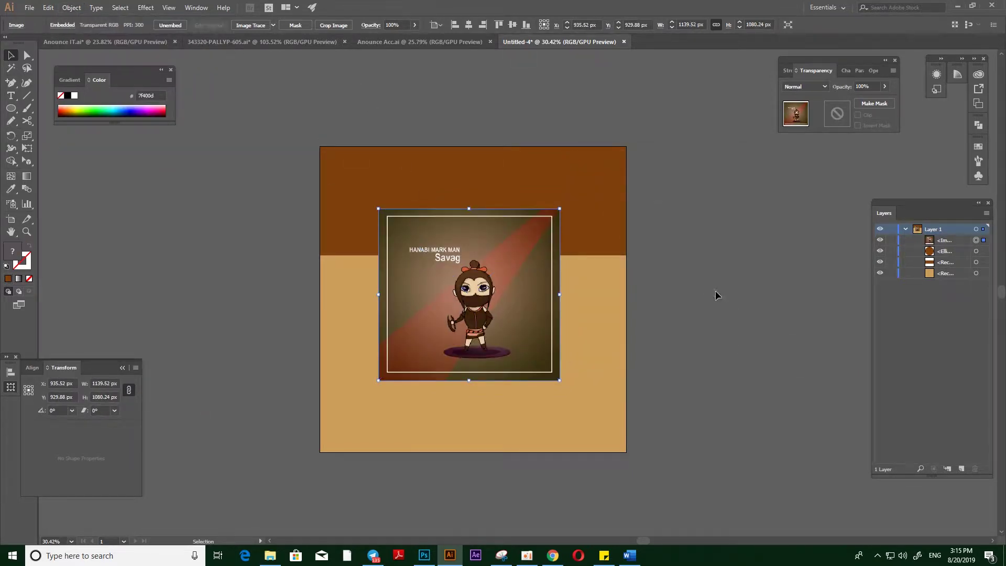
click(976, 251)
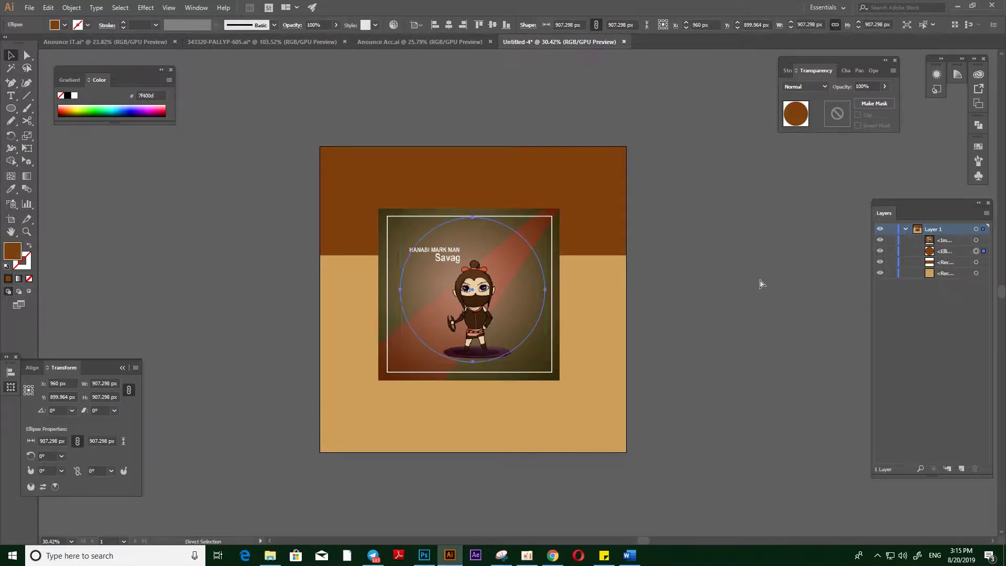
right_click(510, 250)
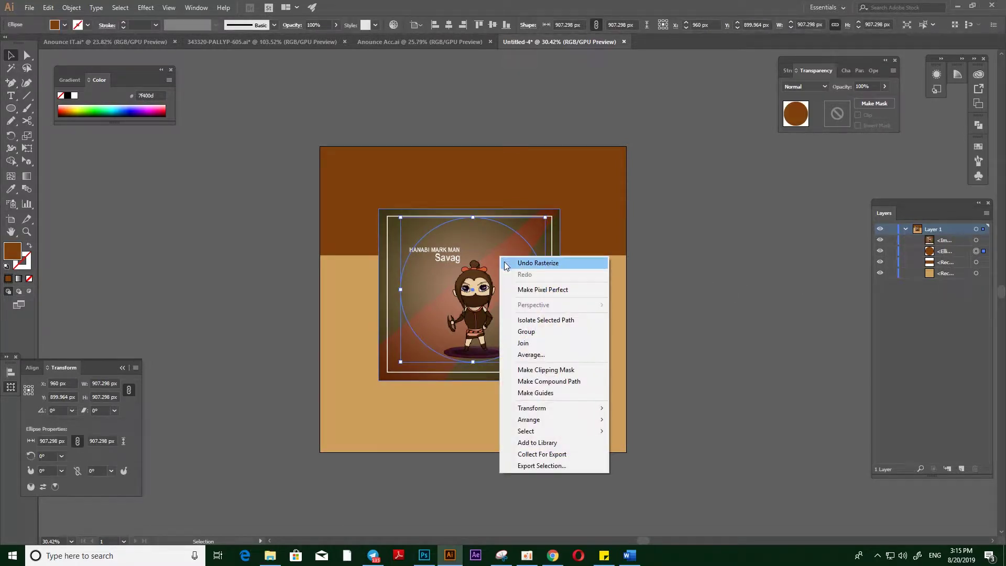
click(806, 262)
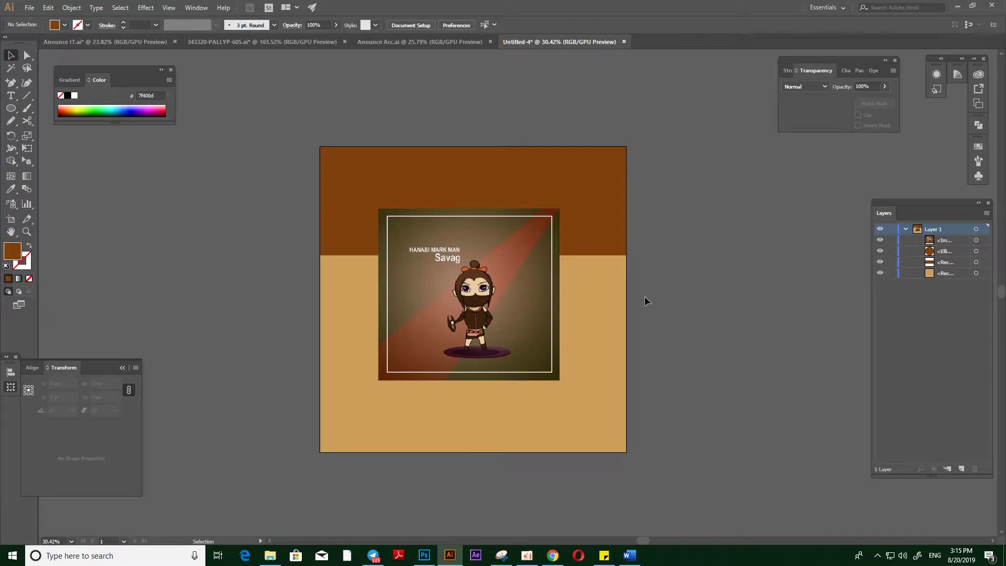
Paste a copy of the brown circle in place above the Hanabi image and clip the image to it
click(976, 251)
click(124, 8)
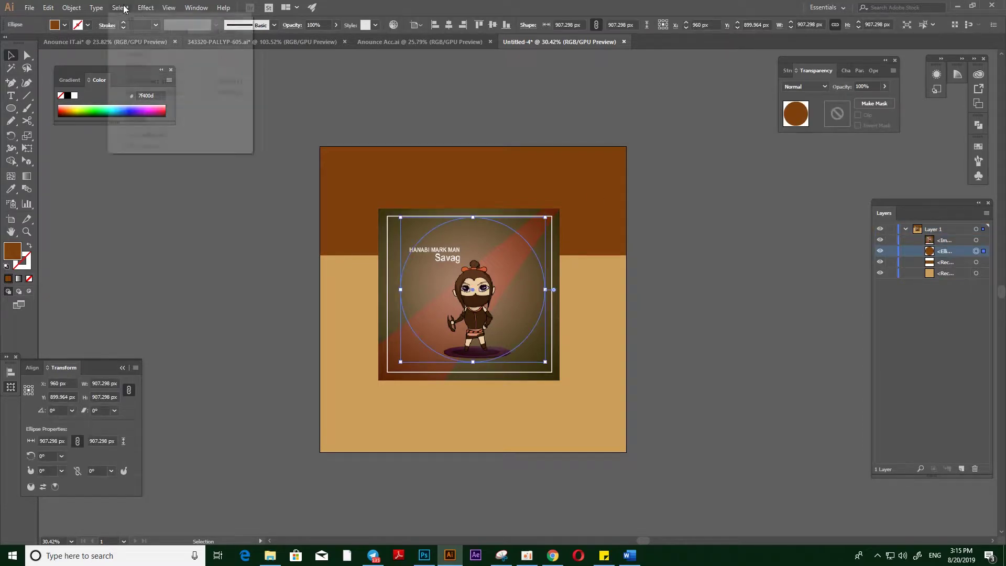
click(74, 13)
click(48, 8)
click(84, 57)
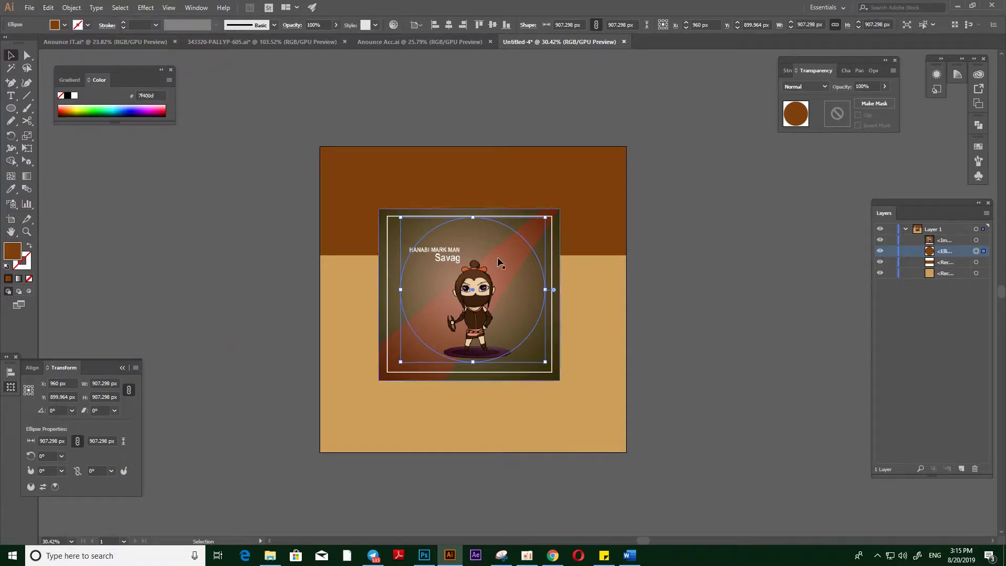
click(48, 8)
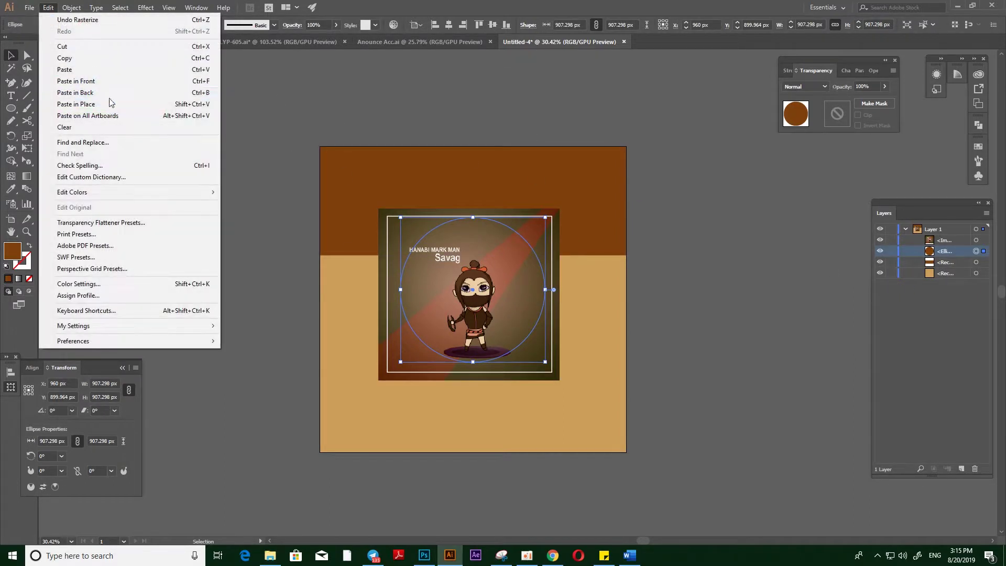
click(94, 109)
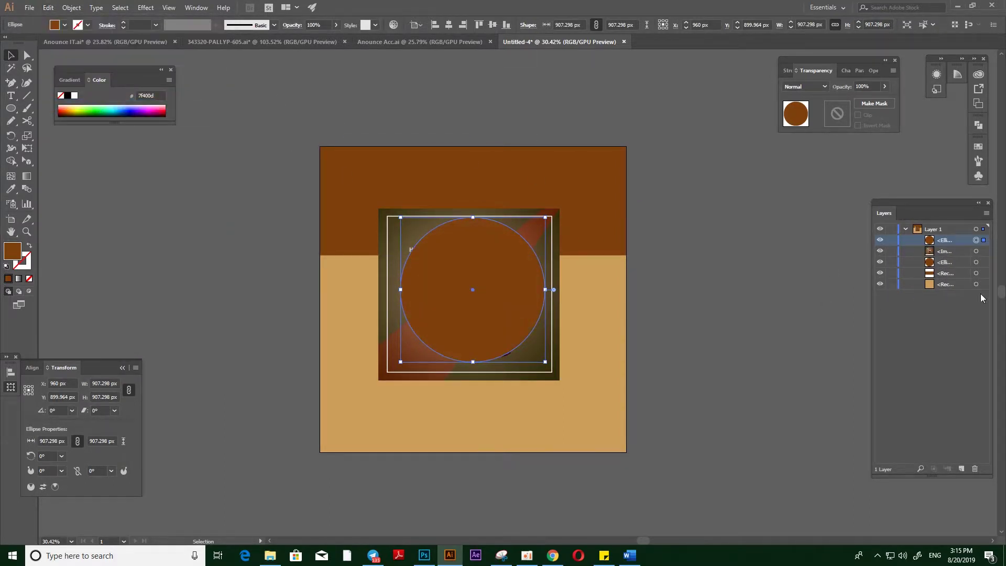
shift+click(984, 250)
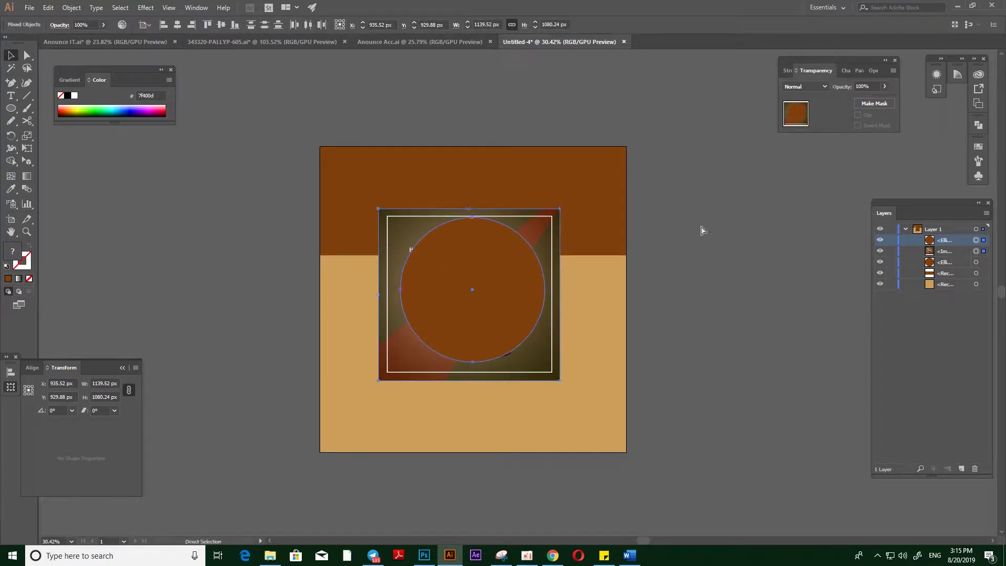
key(ctrl+7)
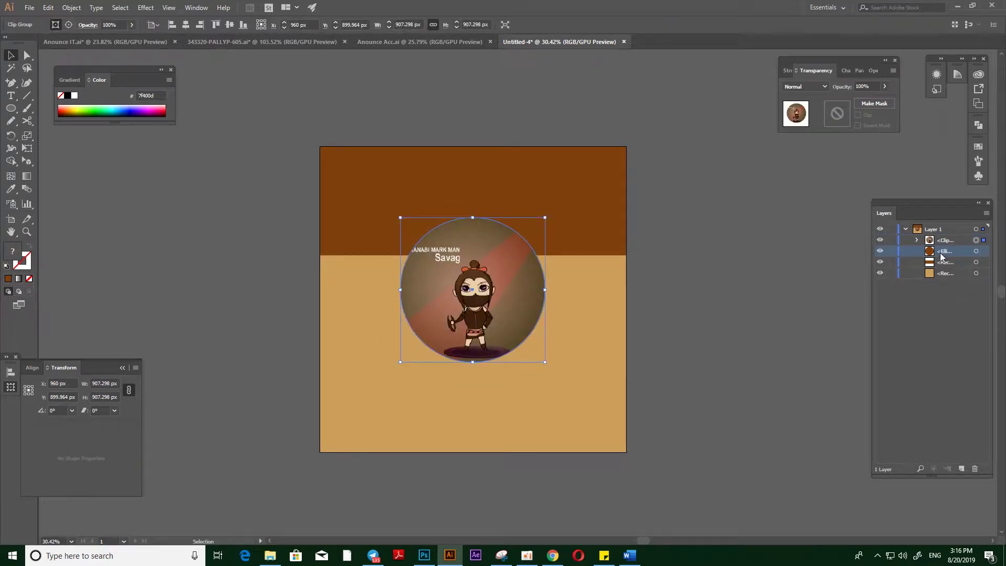
Copy the hex colour code of the tan background rectangle's fill
click(976, 252)
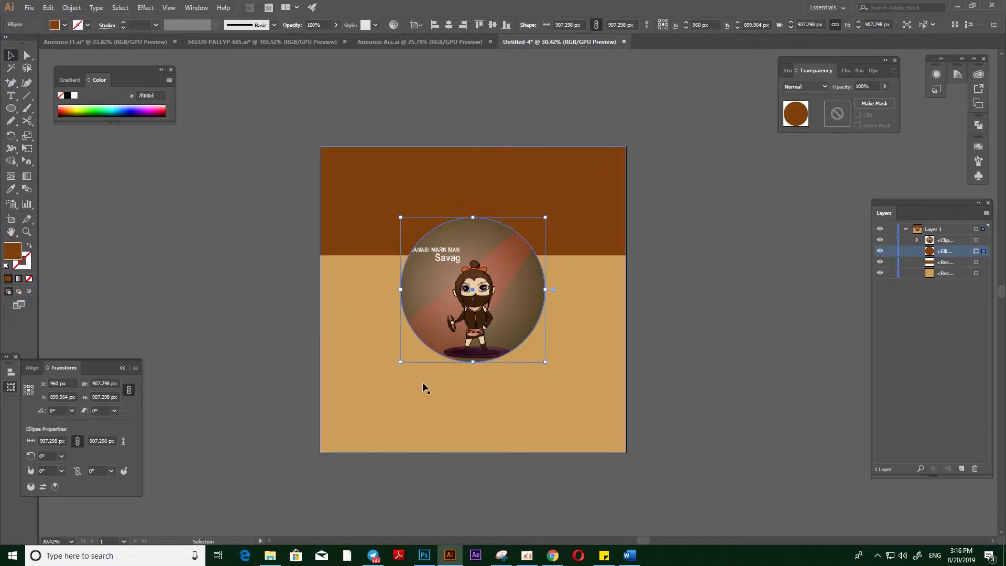
click(976, 273)
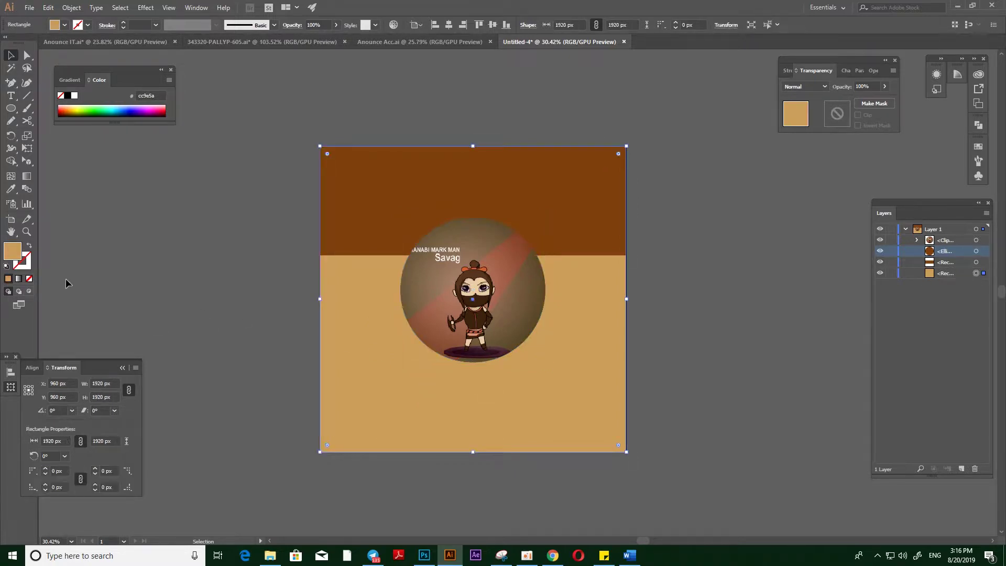
double_click(14, 250)
right_click(912, 338)
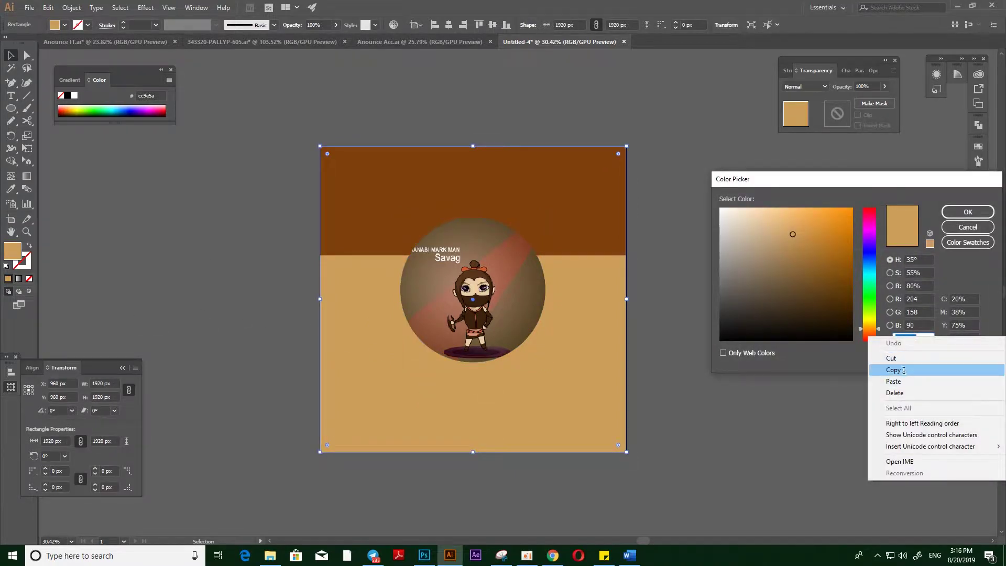
click(904, 371)
click(967, 212)
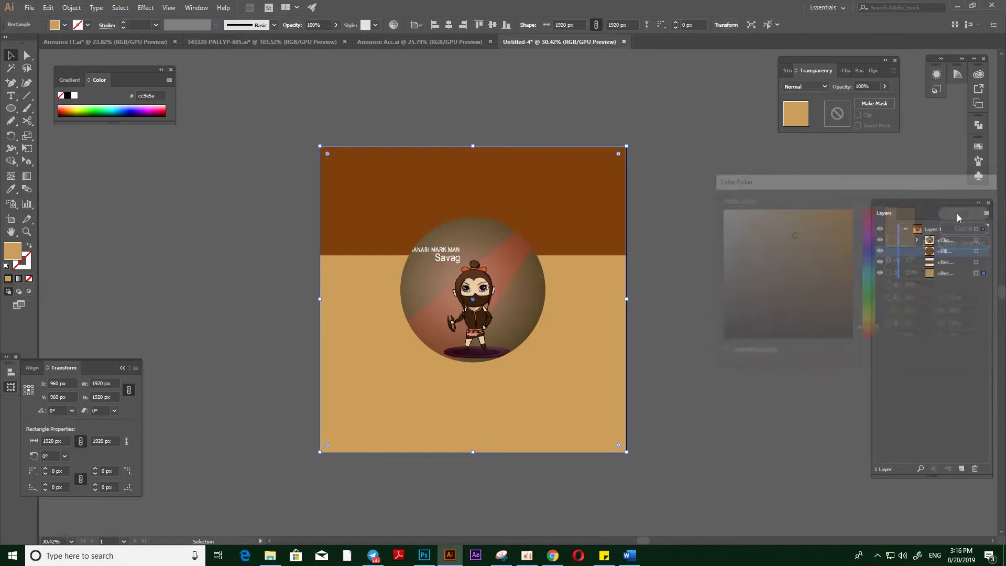
Give the brown circle beneath the clipped image a 70 pt stroke in the copied colour cc9e5a
click(976, 252)
click(27, 260)
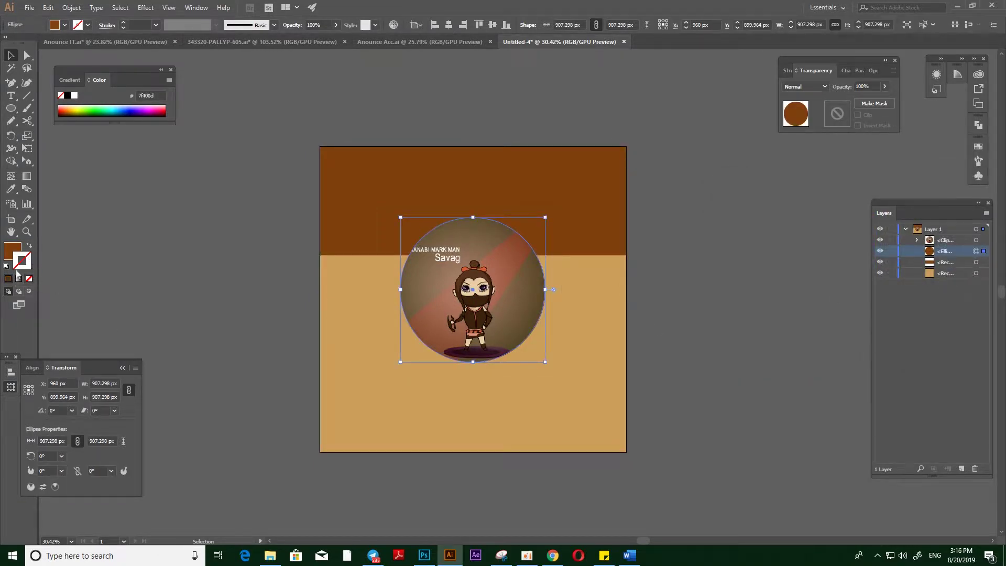
double_click(20, 264)
key(BackSpace)
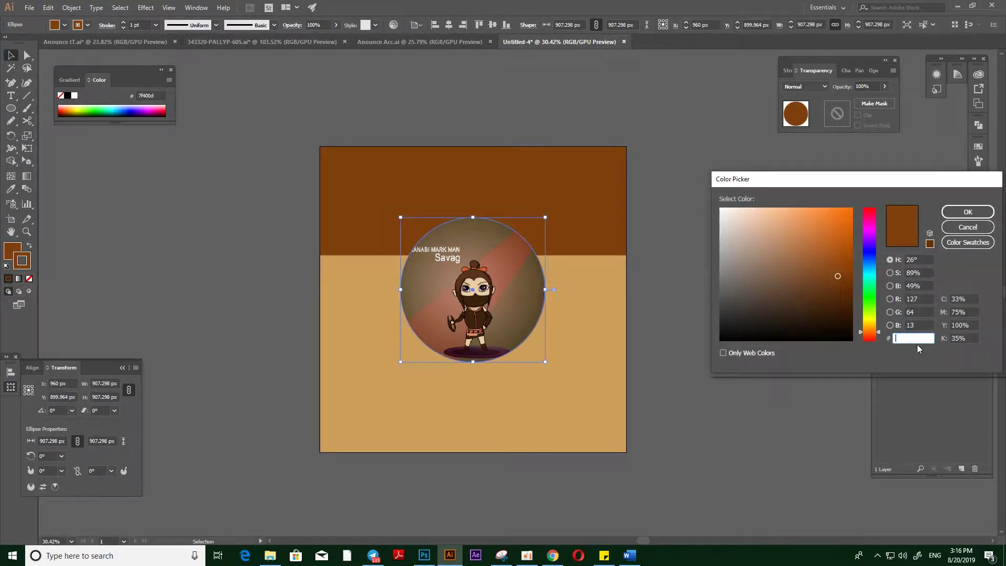
right_click(906, 338)
click(891, 386)
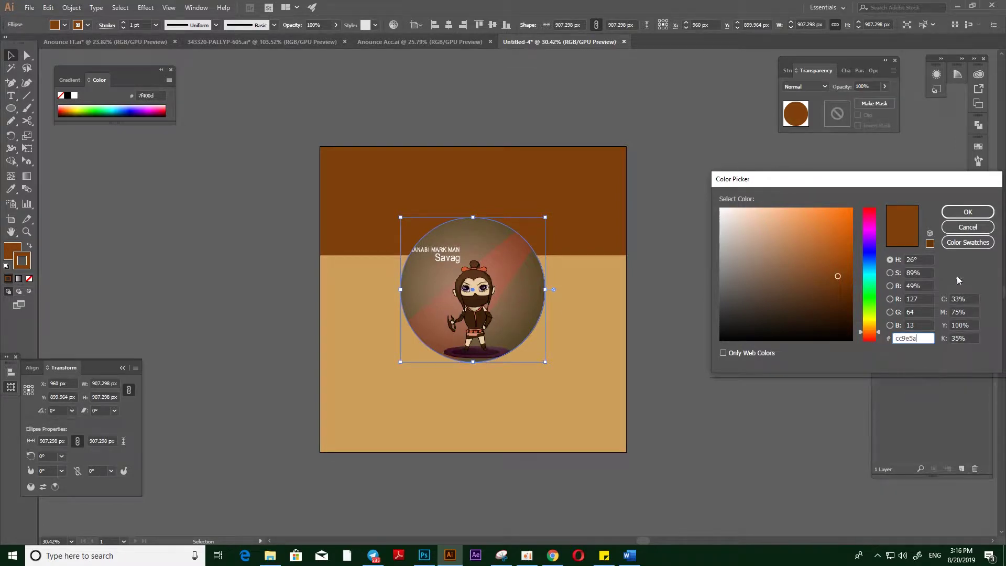
click(967, 211)
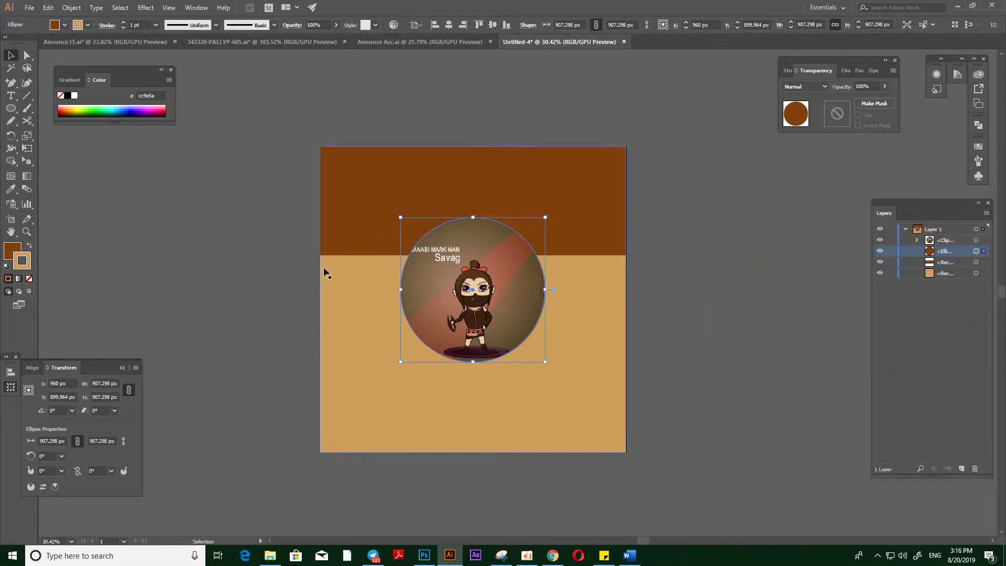
click(124, 23)
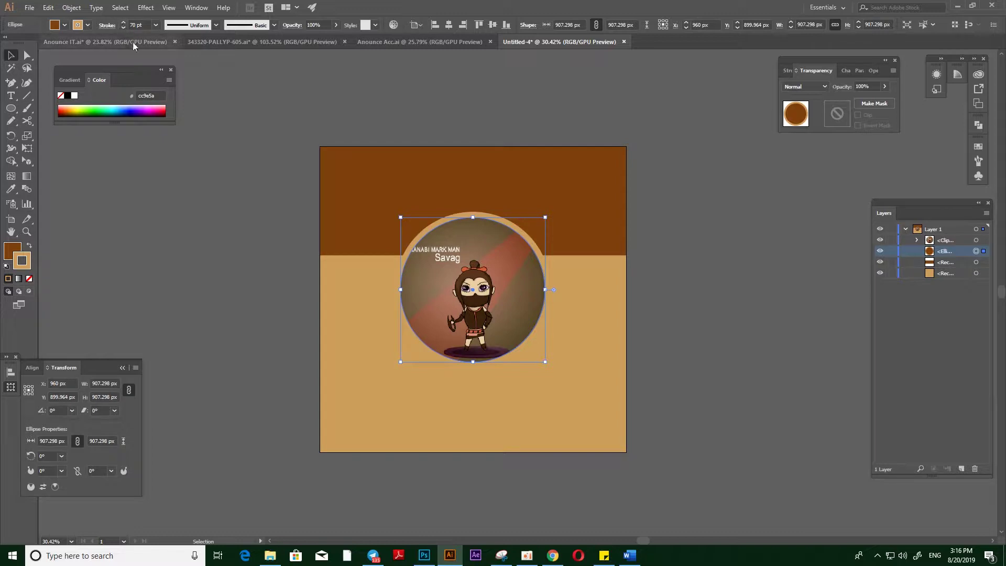
click(700, 320)
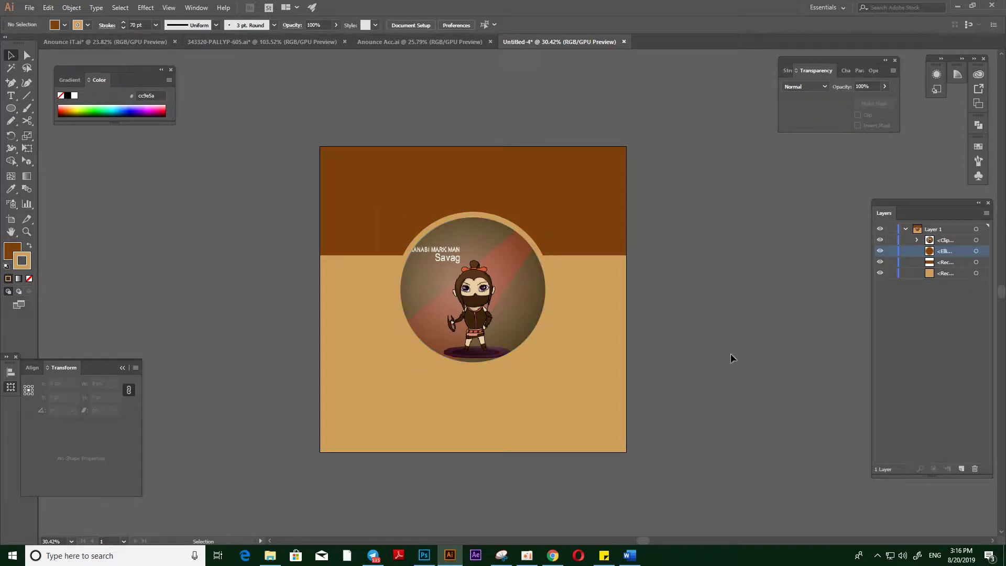
Shift the Hanabi image up and right inside its clip group to about X 1005.56 px, Y 886.85 px
click(917, 240)
click(976, 262)
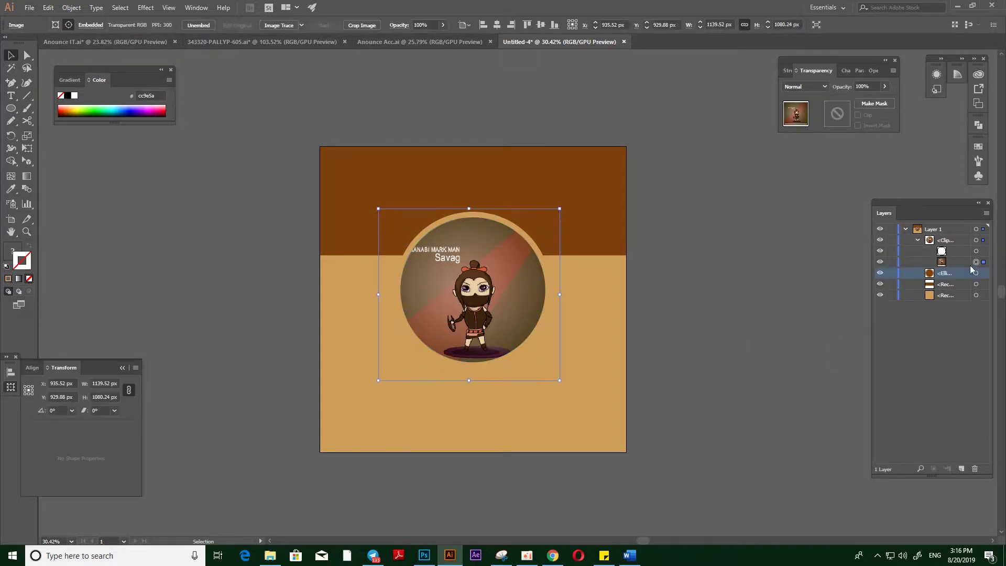
key(Up)
key(Up)
key(Up)
key(shift+Up)
key(shift+Up)
key(shift+Right)
key(shift+Right)
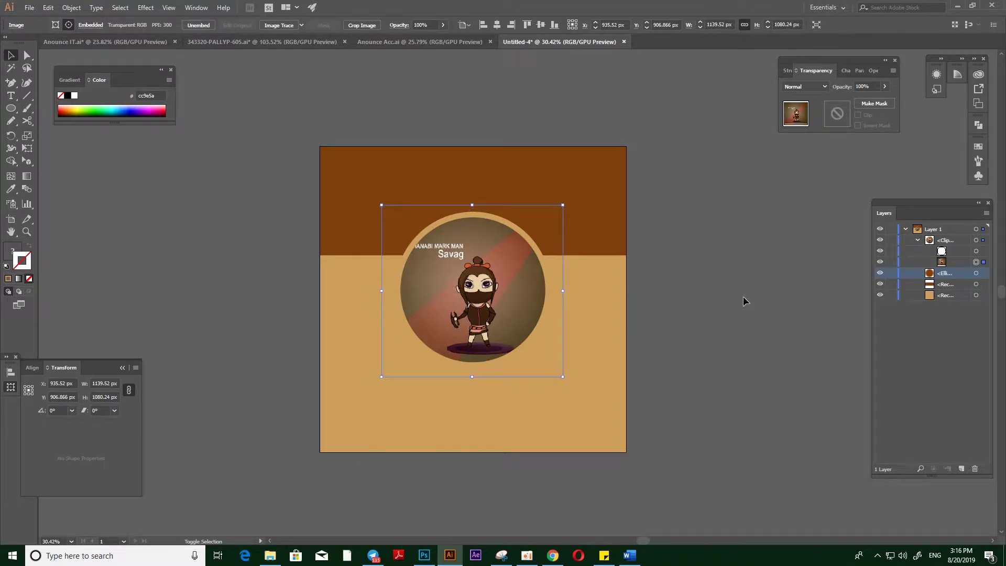
key(shift+Up)
key(Right)
key(Right)
key(Right)
key(Right)
key(Right)
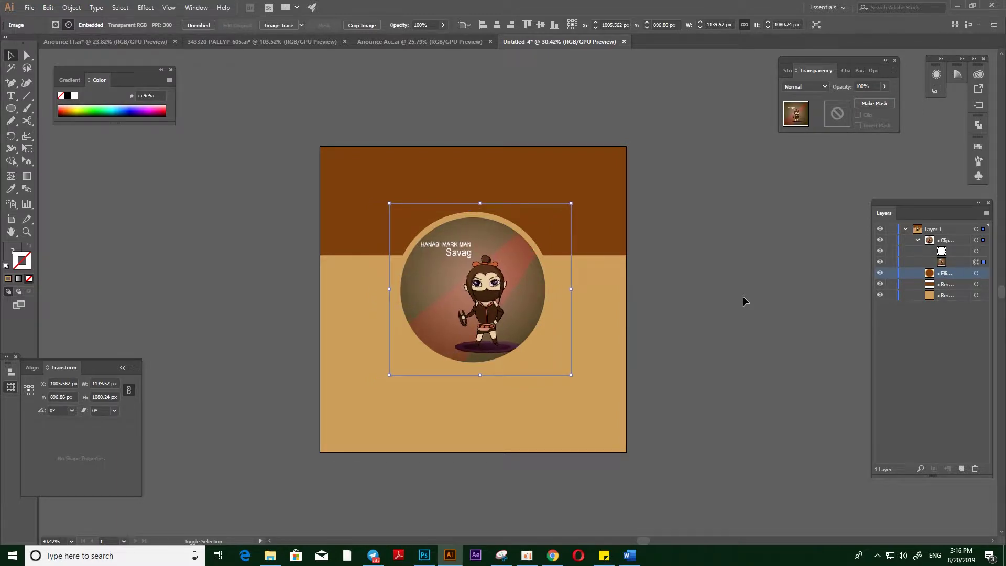
key(Up)
Scale the clipped Hanabi image down to about 1104 × 1047 px and nudge it left to about X 1001.56 px
scroll(542, 224, up, 1)
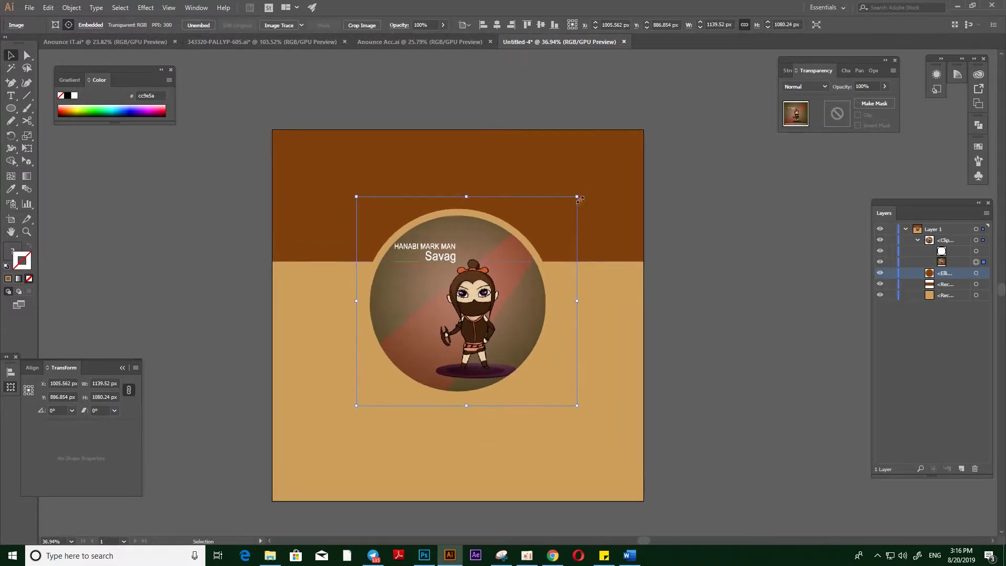
drag(577, 197, 573, 200)
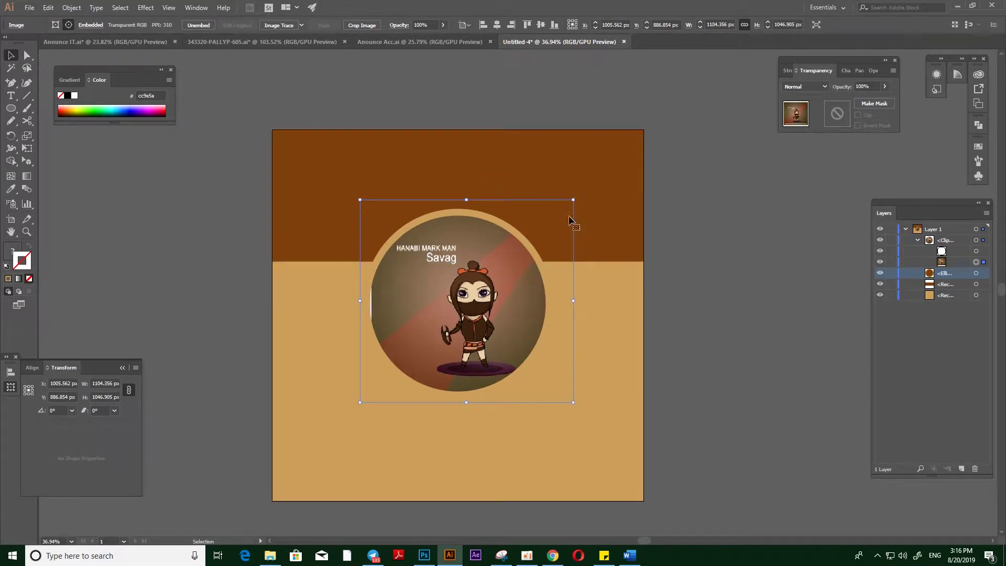
key(Left)
key(Left)
key(Left)
key(Left)
key(Left)
key(Left)
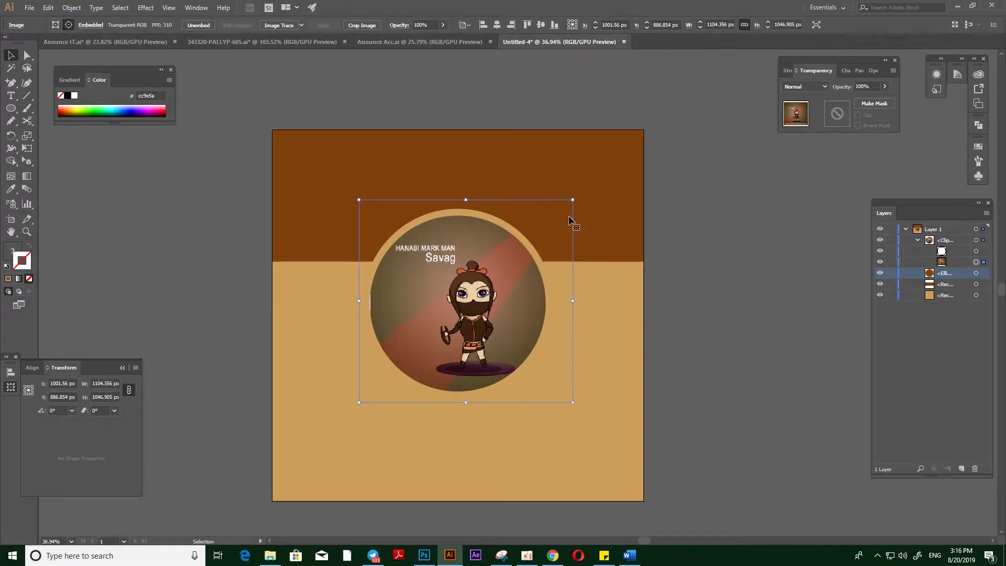
click(706, 315)
scroll(713, 299, down, 1)
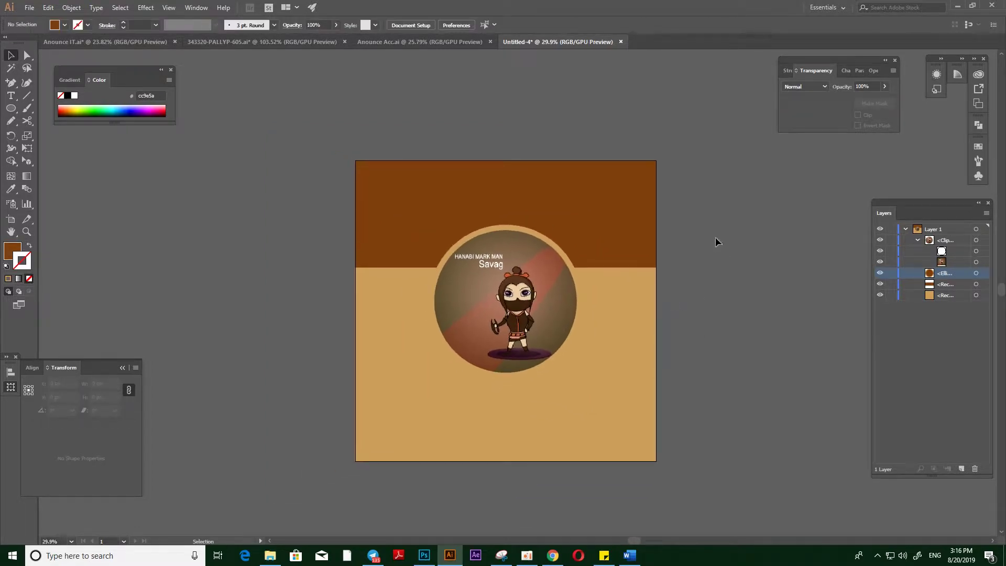
key(t)
click(406, 192)
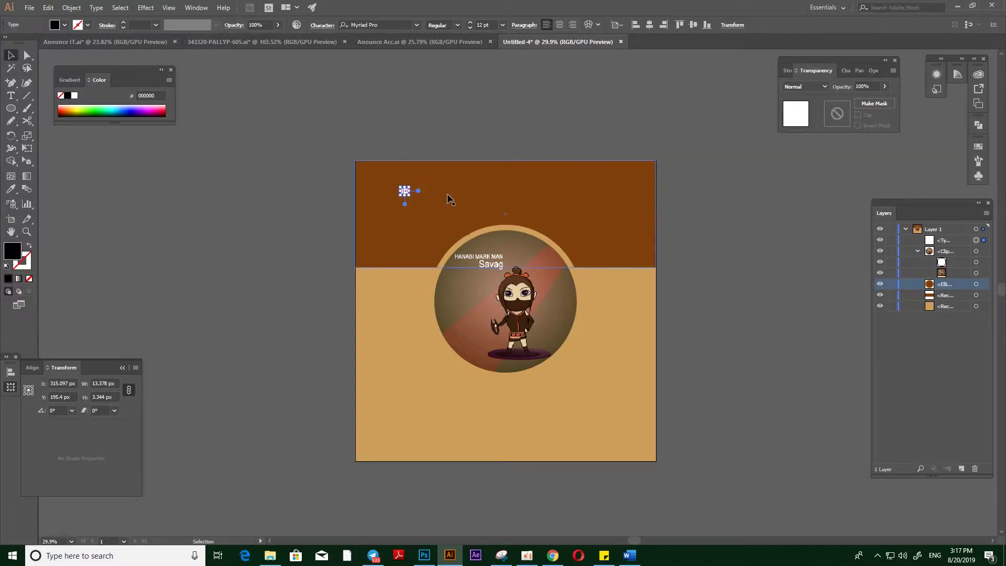
key(Escape)
click(418, 192)
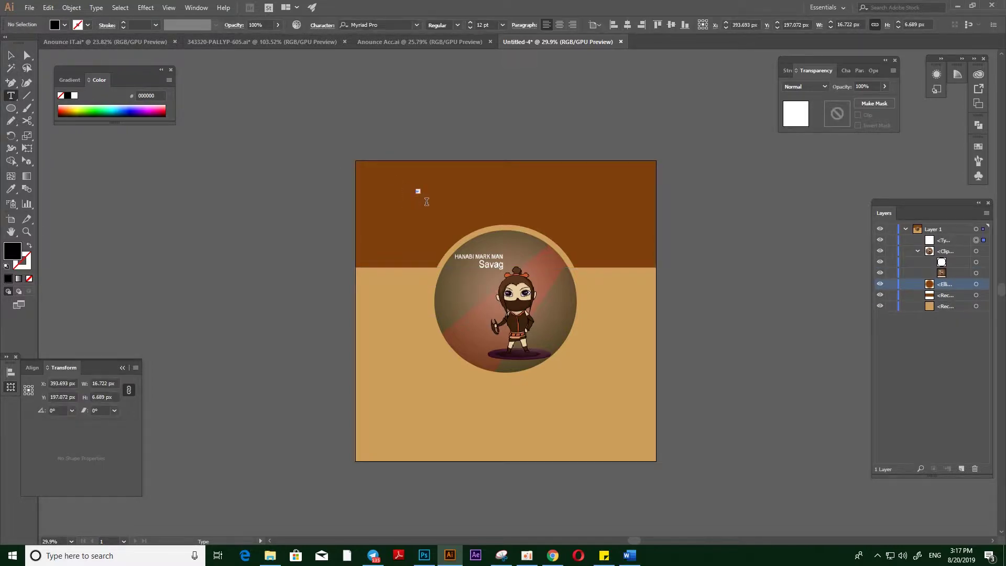
key(Escape)
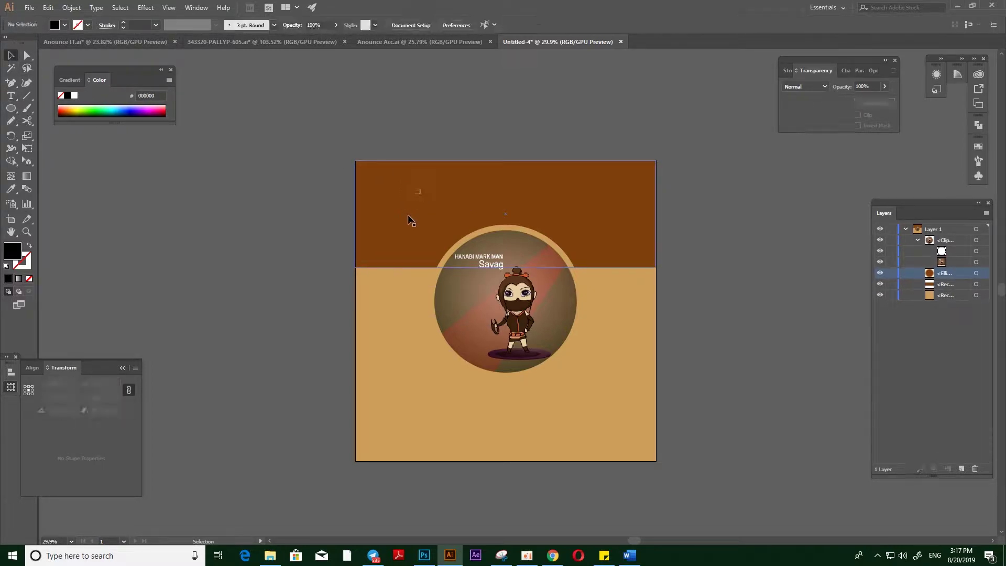
Start a text line in the brown band above the circle, set to 100 pt in Saira SemiCondensed
click(917, 242)
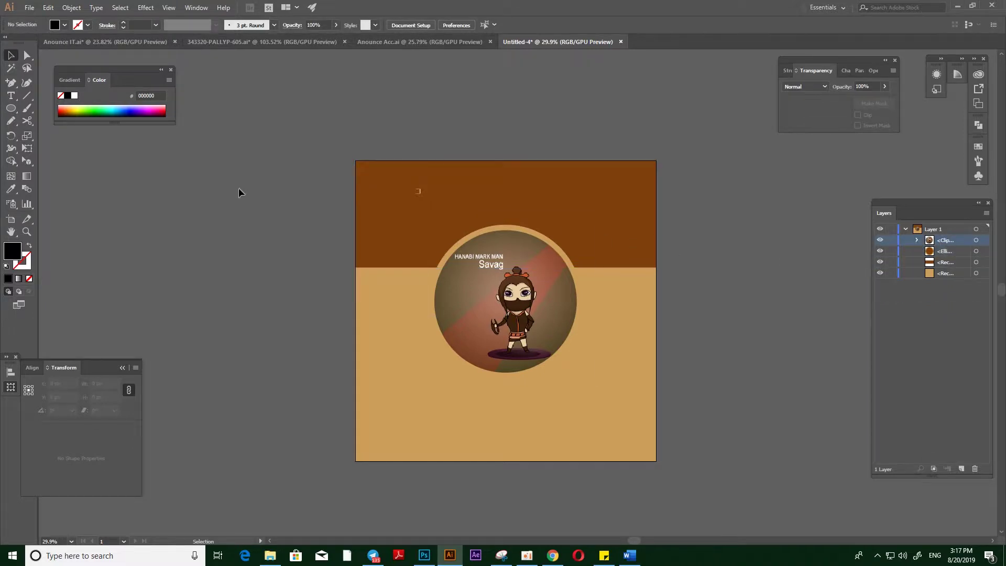
key(t)
click(440, 191)
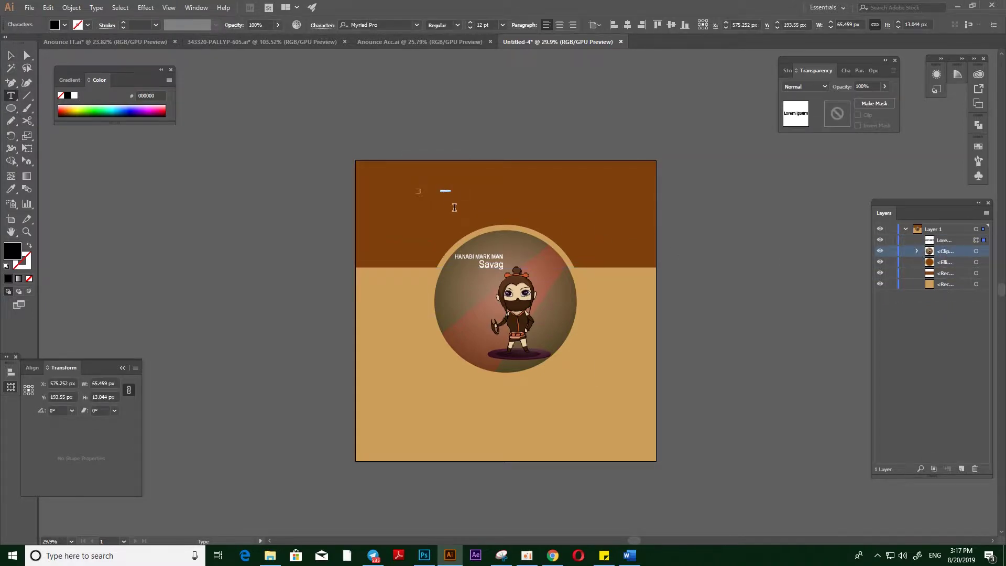
shift+click(470, 22)
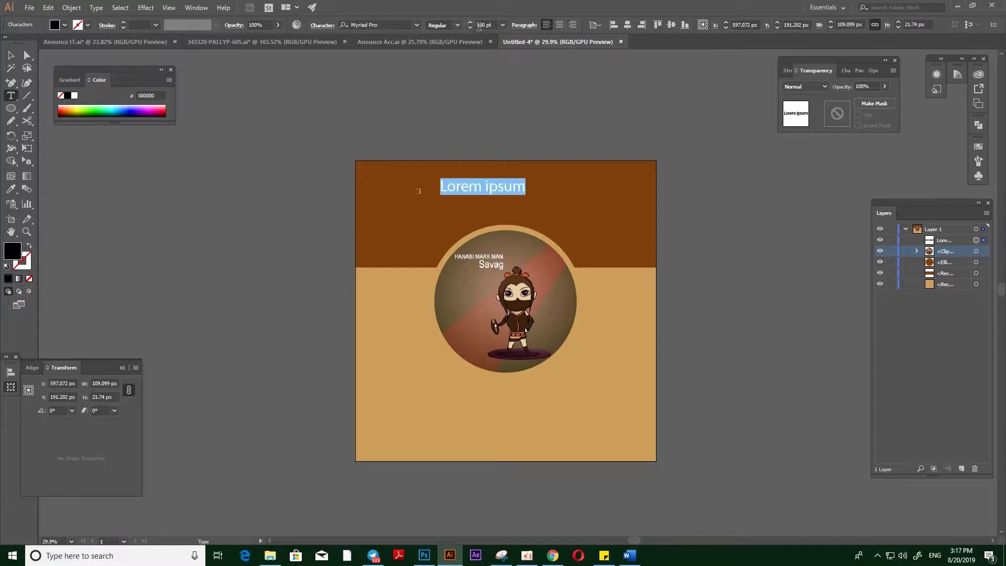
click(416, 26)
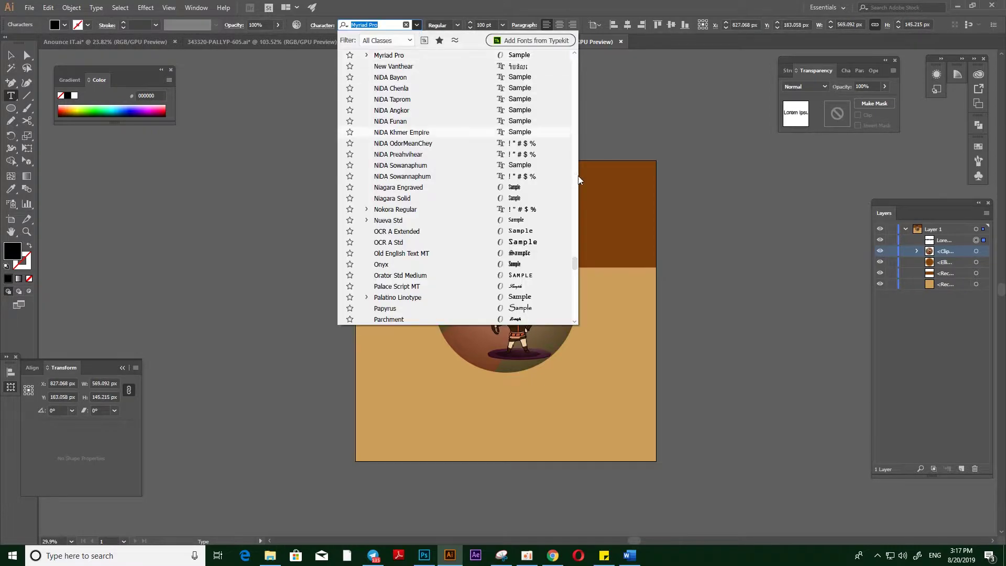
drag(575, 264, 576, 54)
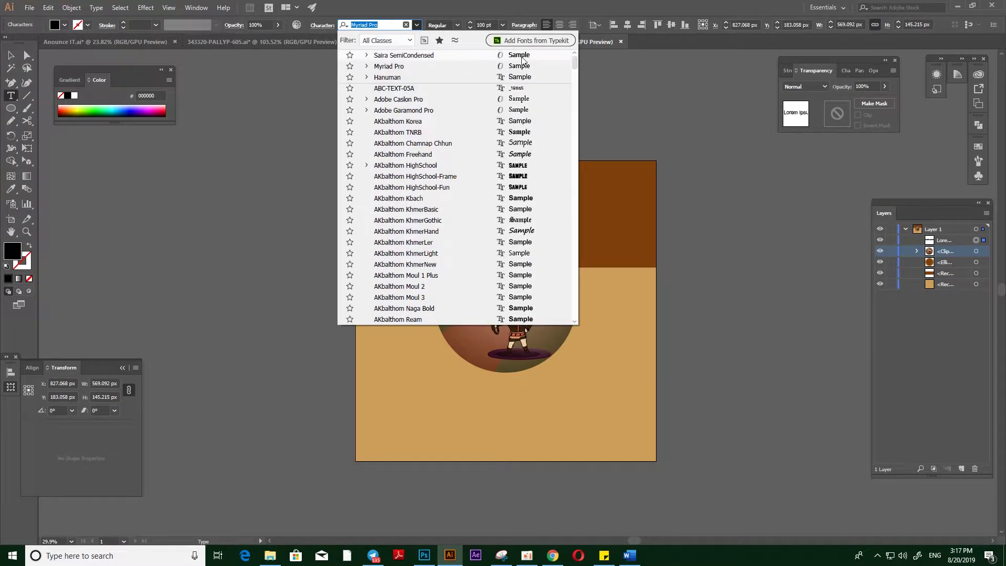
click(403, 56)
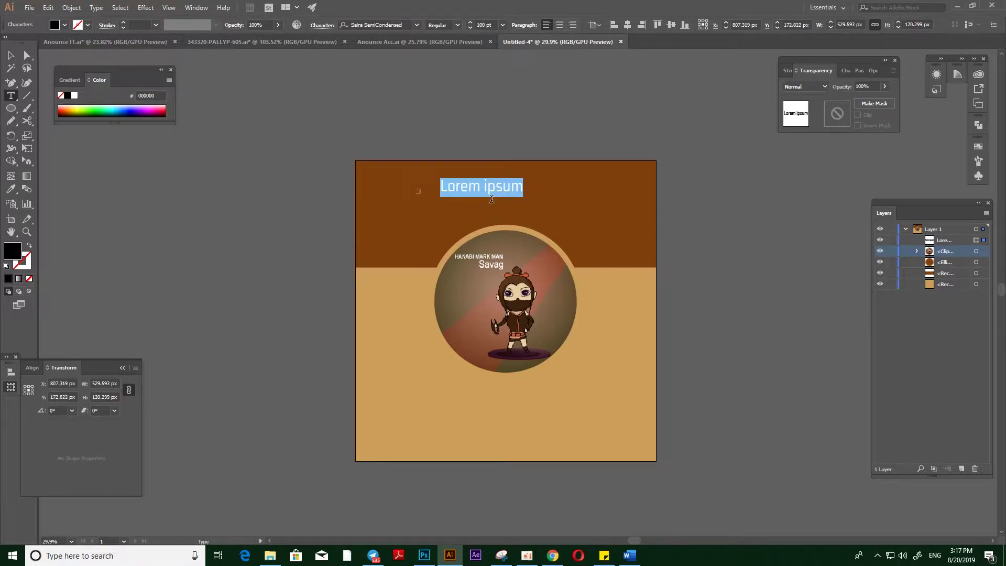
Replace the placeholder text with the heading "WE ARE HIRNG"
text(We)
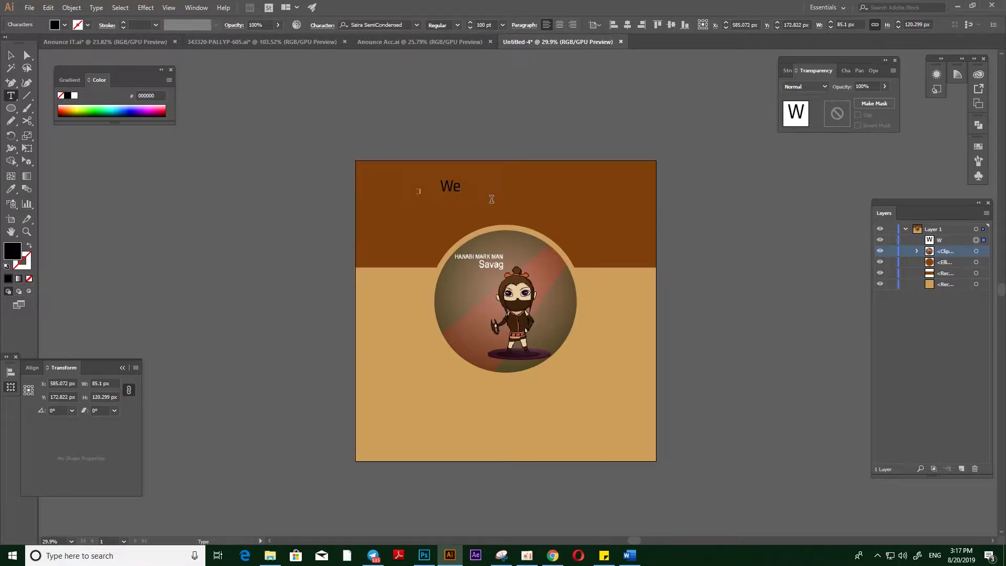
text( A)
key(BackSpace)
key(BackSpace)
key(BackSpace)
text(E ARE HIRNG)
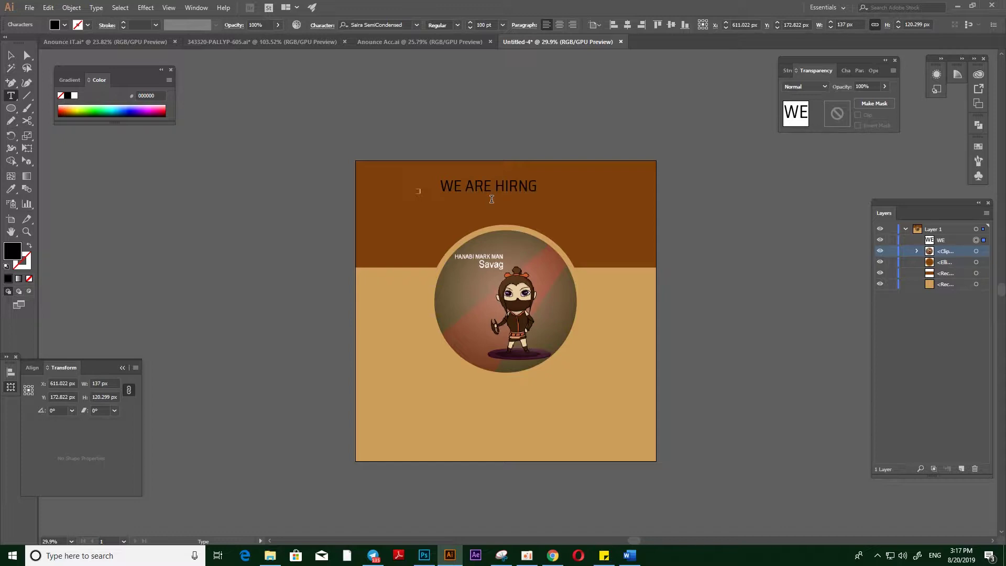
key(Escape)
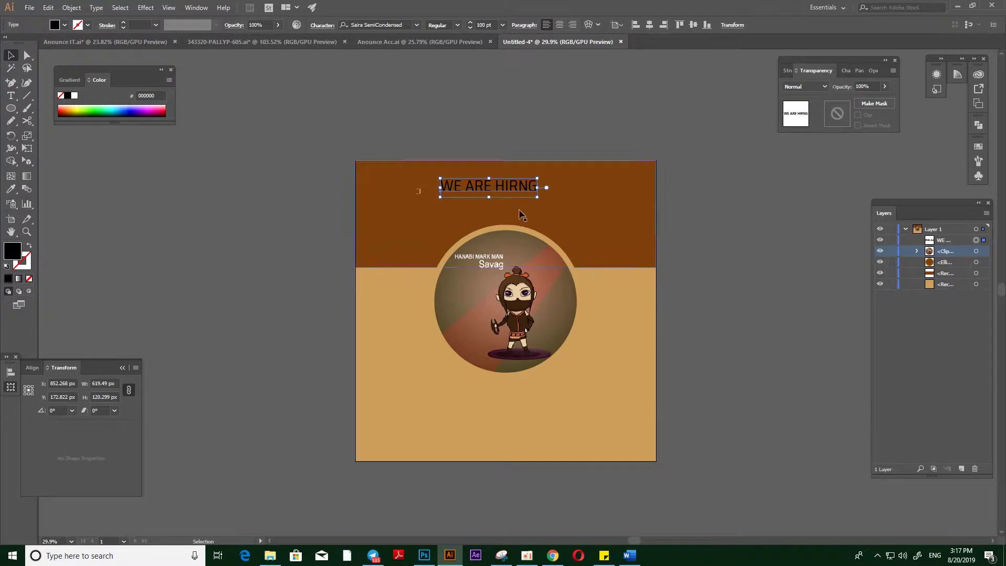
Enlarge the heading to about 125.88 pt and shift it toward the middle of the brown band, to about X 932 px, Y 188 px
click(484, 195)
click(662, 127)
drag(421, 188, 481, 202)
drag(404, 213, 334, 189)
drag(512, 206, 550, 188)
click(488, 167)
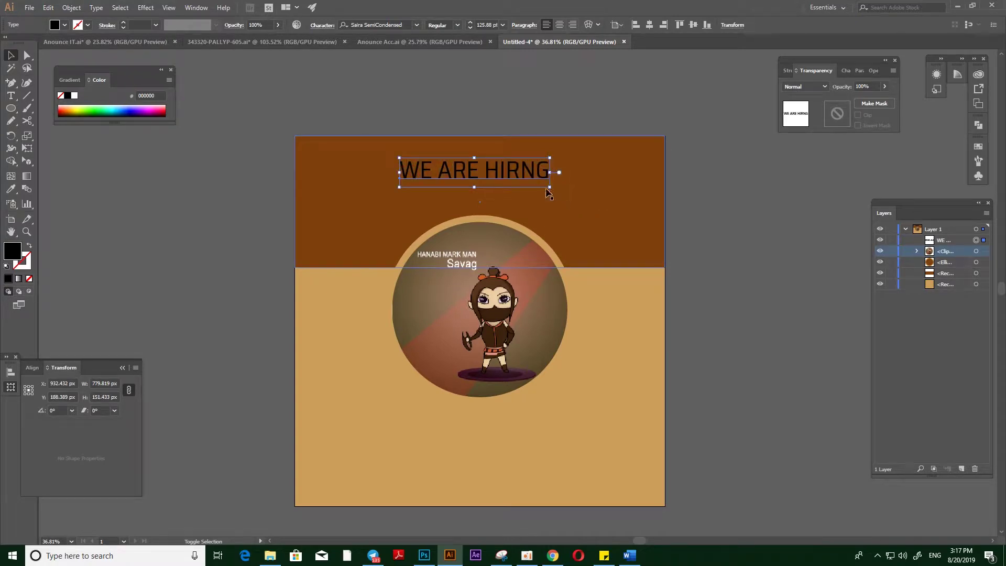
Set the heading's font style to Bold and sample the tan background colour (cc9e5a) as its fill
key(Down)
key(Down)
key(Down)
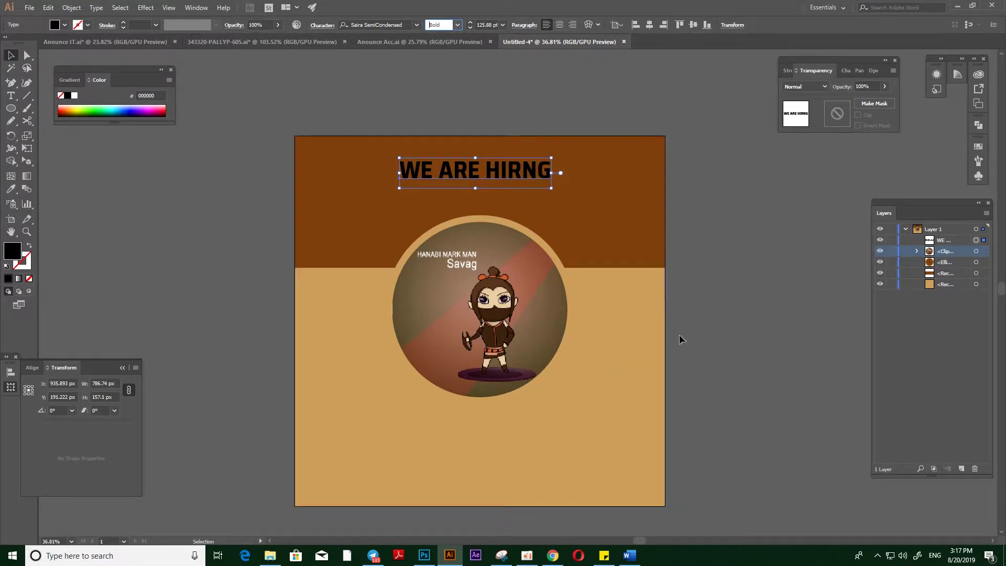
click(683, 298)
key(i)
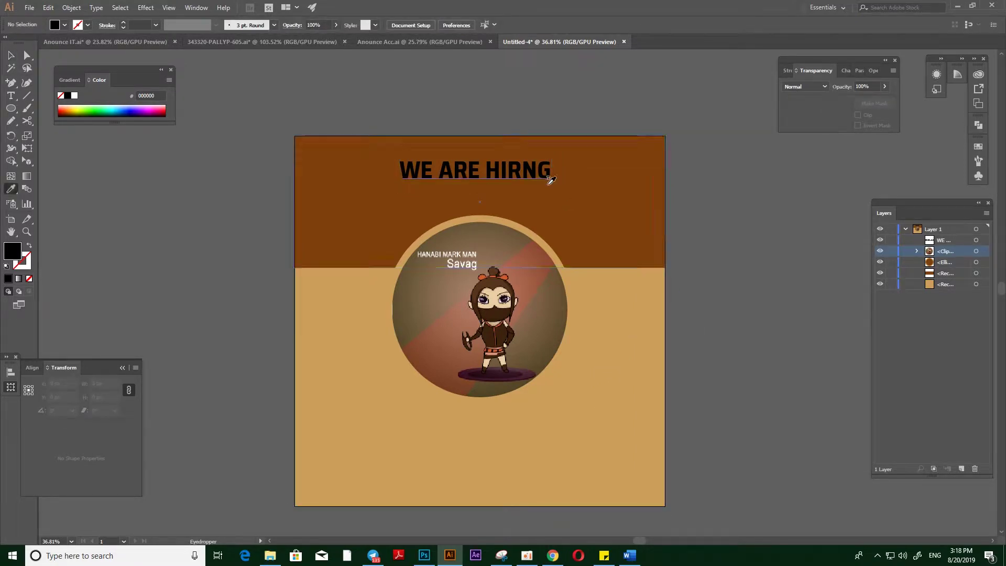
ctrl+click(529, 172)
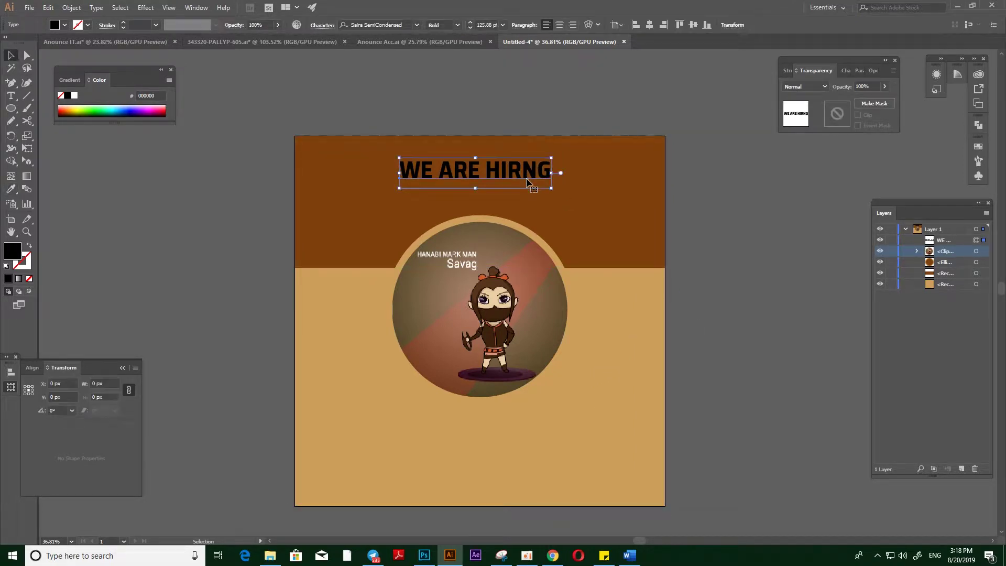
click(601, 331)
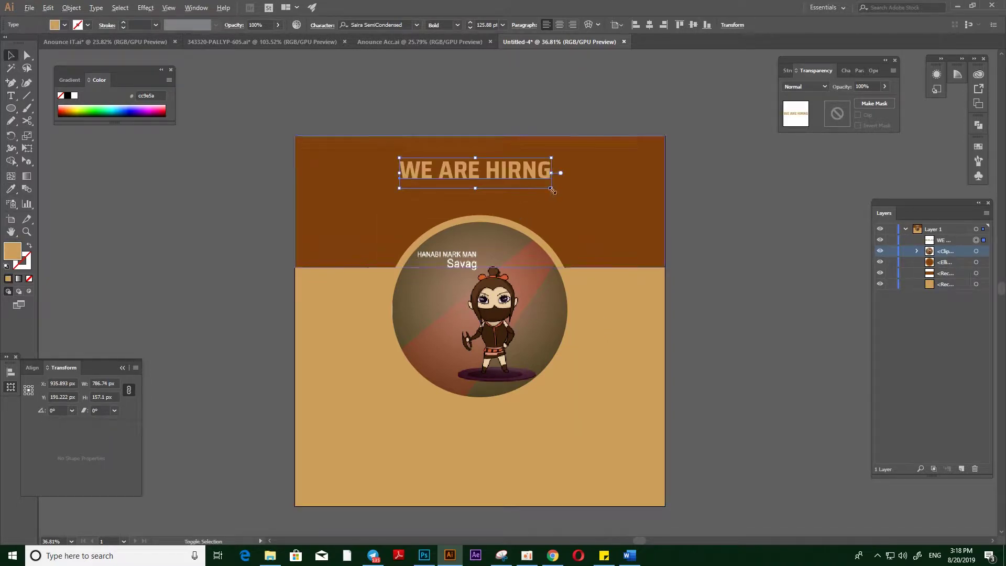
Nudge the heading right and centre it horizontally on the tan background square at X 960 px
key(alt+shift)
key(Right)
key(Right)
key(Right)
key(Right)
key(Right)
key(Right)
key(Right)
key(Right)
key(Right)
key(Right)
key(Right)
key(Right)
key(Right)
key(Right)
key(Right)
key(Right)
key(Right)
key(Right)
key(Right)
key(Right)
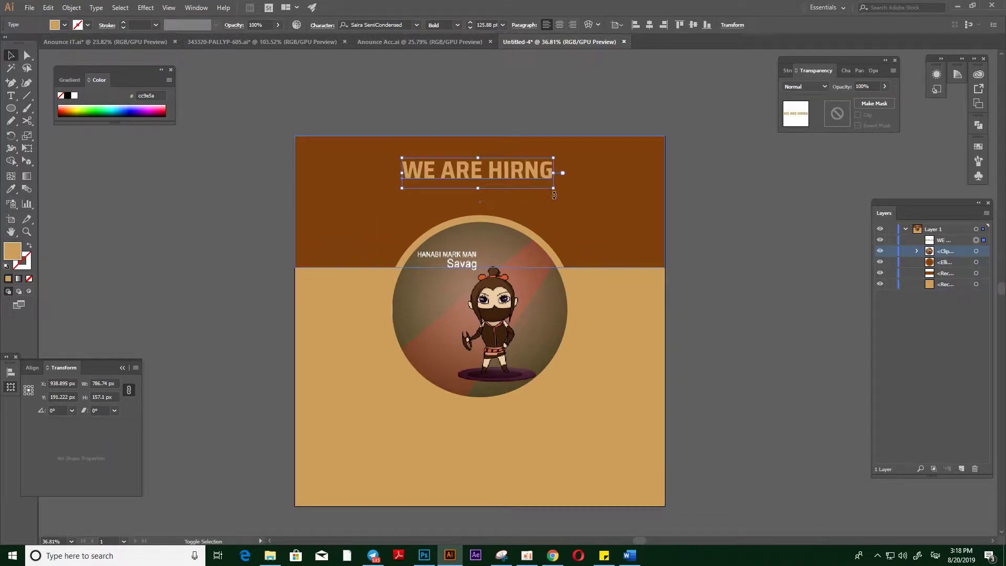
click(643, 348)
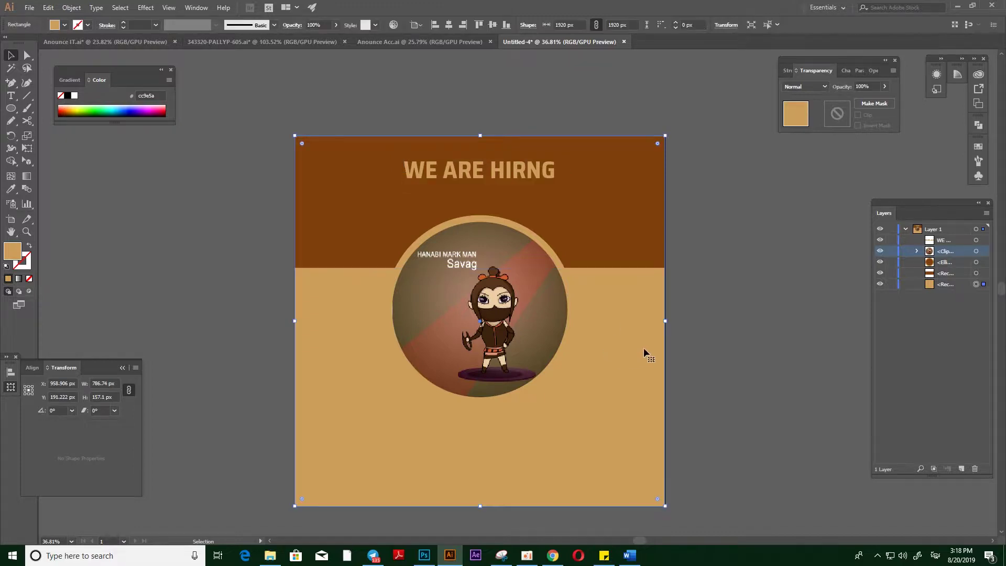
shift+click(537, 175)
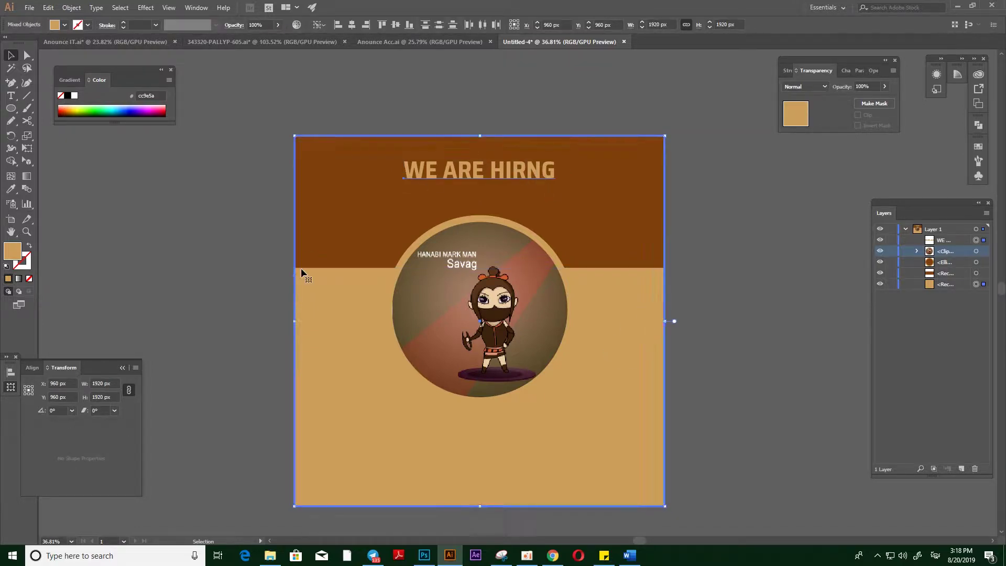
click(732, 245)
Move the heading down in the brown band to about Y 224 px
click(524, 175)
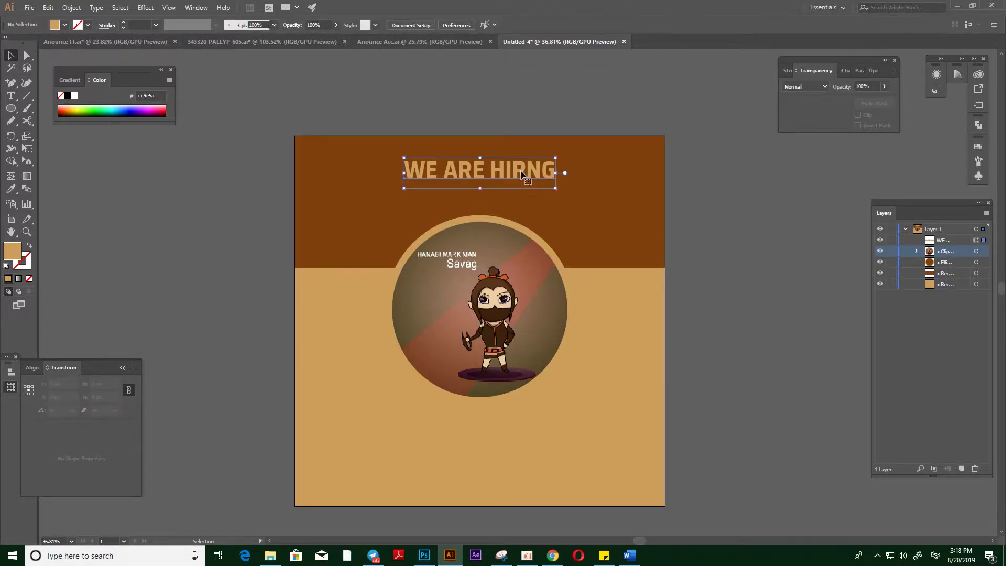
key(shift+Down)
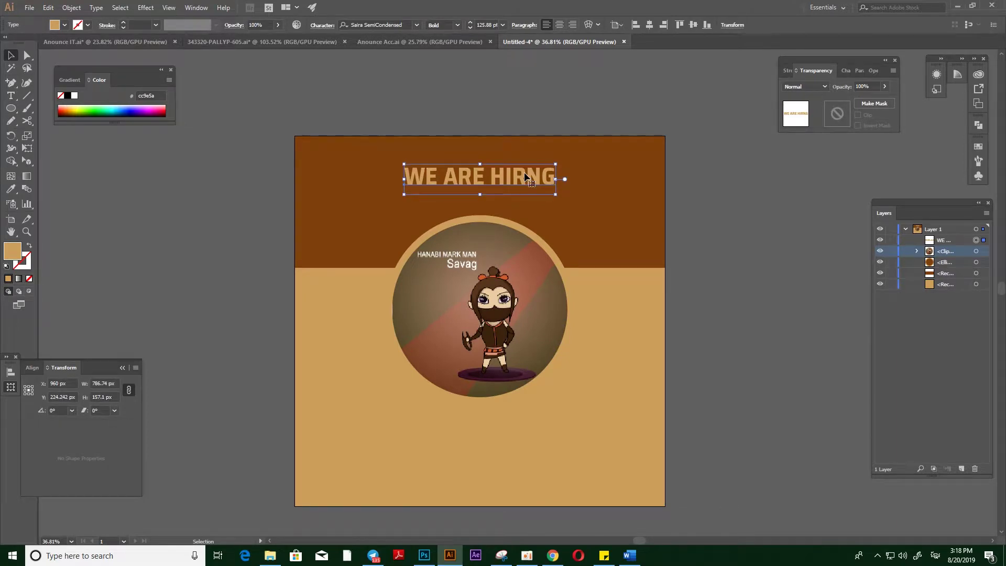
click(715, 260)
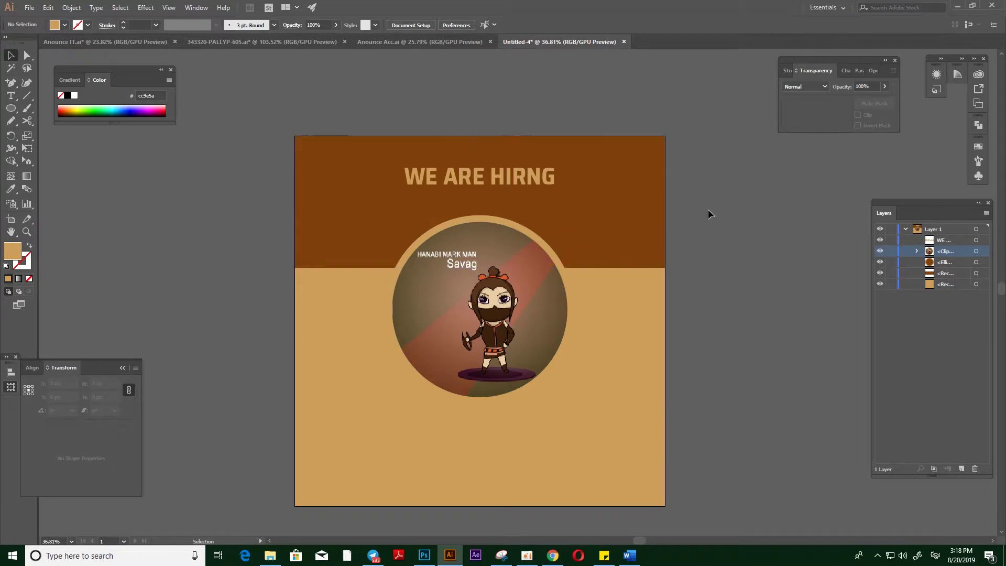
Scale the ringed circle and the clipped Hanabi image together down to about 837 × 837 px
key(ctrl+space)
drag(708, 211, 702, 216)
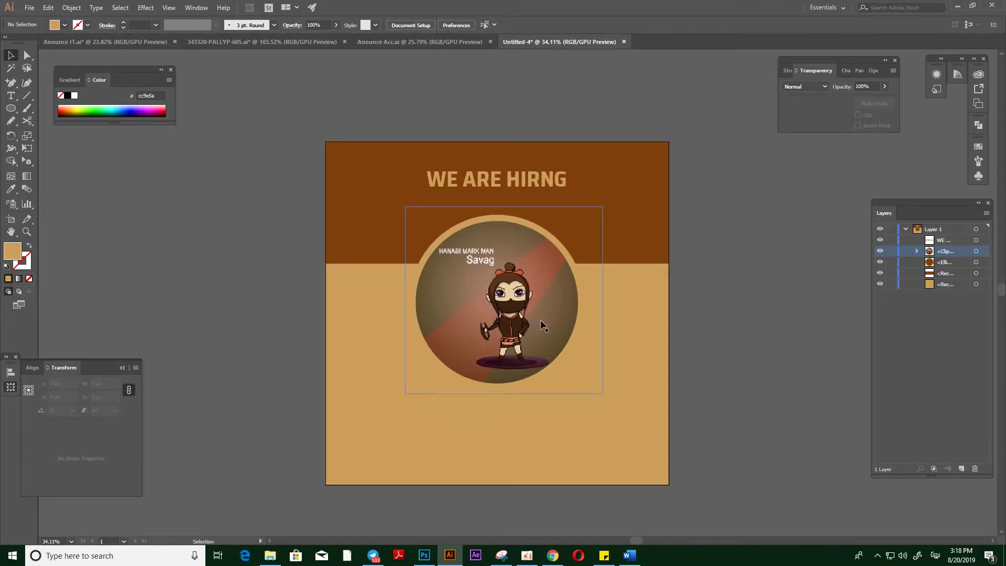
click(976, 261)
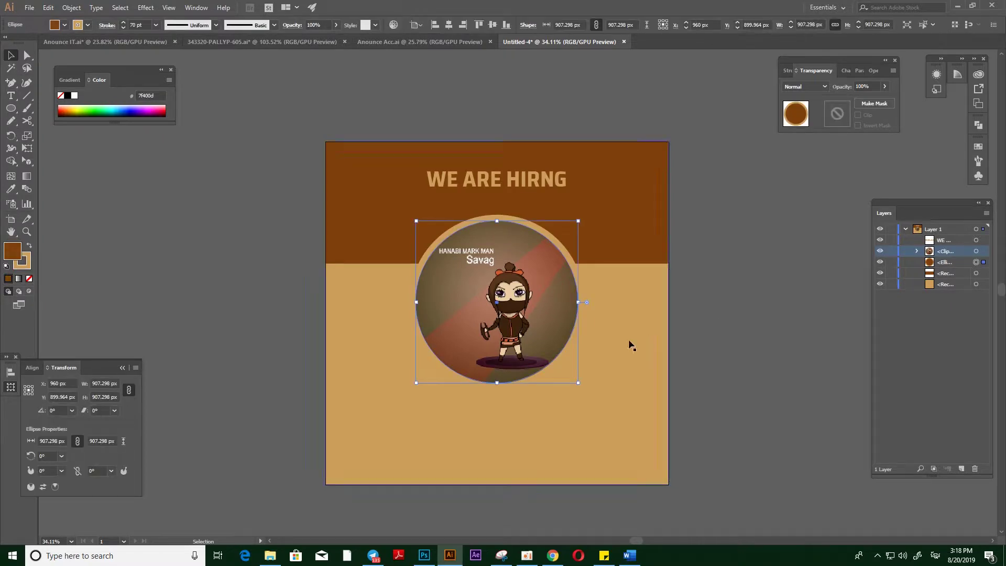
shift+click(576, 381)
click(840, 313)
click(976, 251)
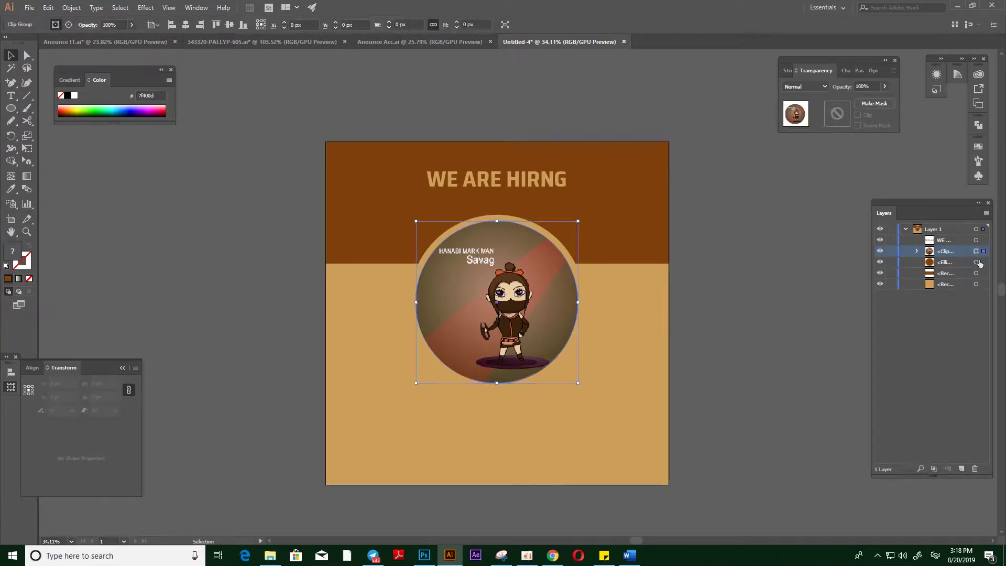
shift+click(976, 262)
drag(579, 386, 577, 384)
Move the circle and its clipped image up to about Y 848 px
key(Up)
key(Up)
key(Up)
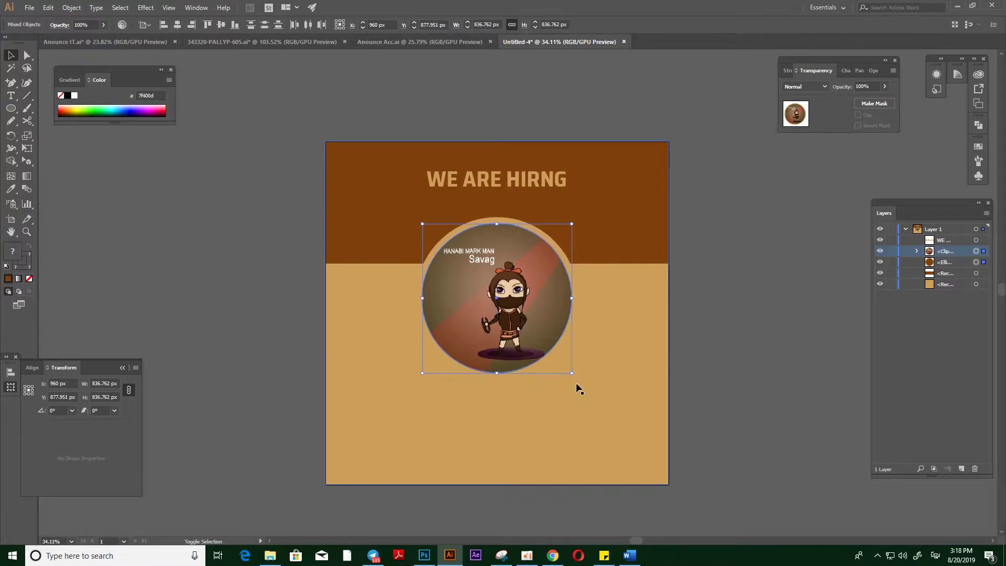
key(Up)
key(Up)
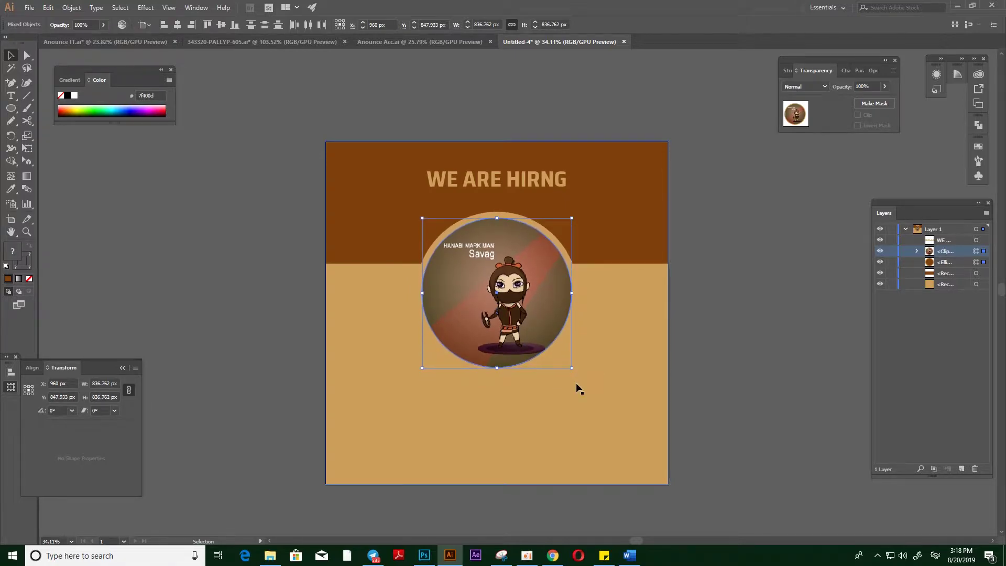
click(709, 289)
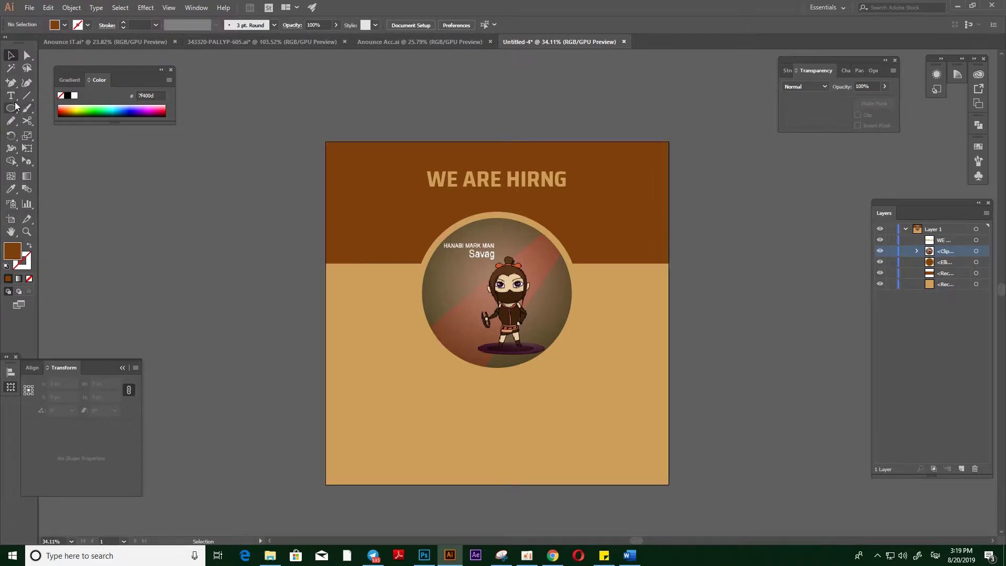
Draw a rectangle about 1697 × 1721 px, inset evenly from the artboard's edges
drag(10, 108, 31, 107)
drag(345, 160, 649, 466)
double_click(12, 251)
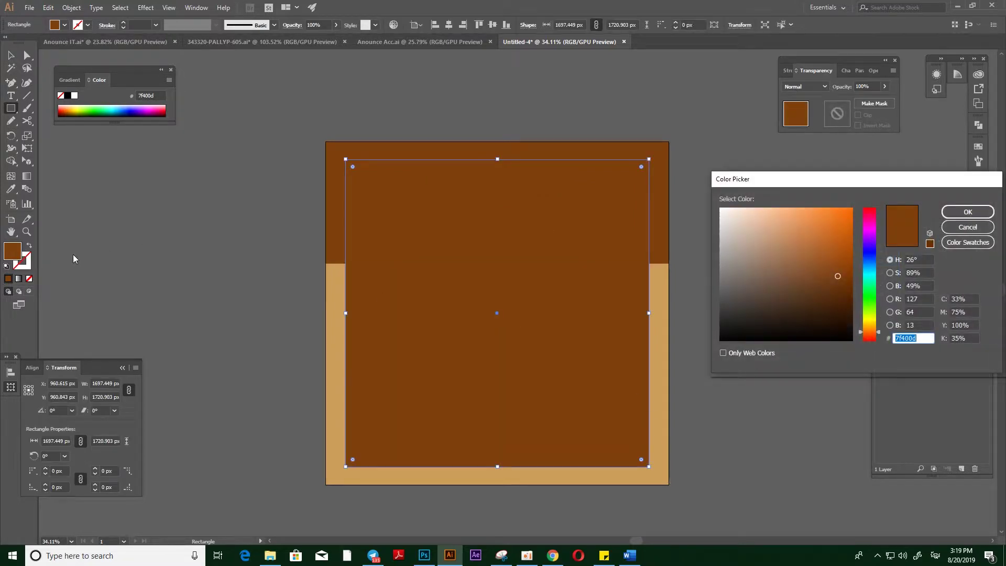
click(967, 227)
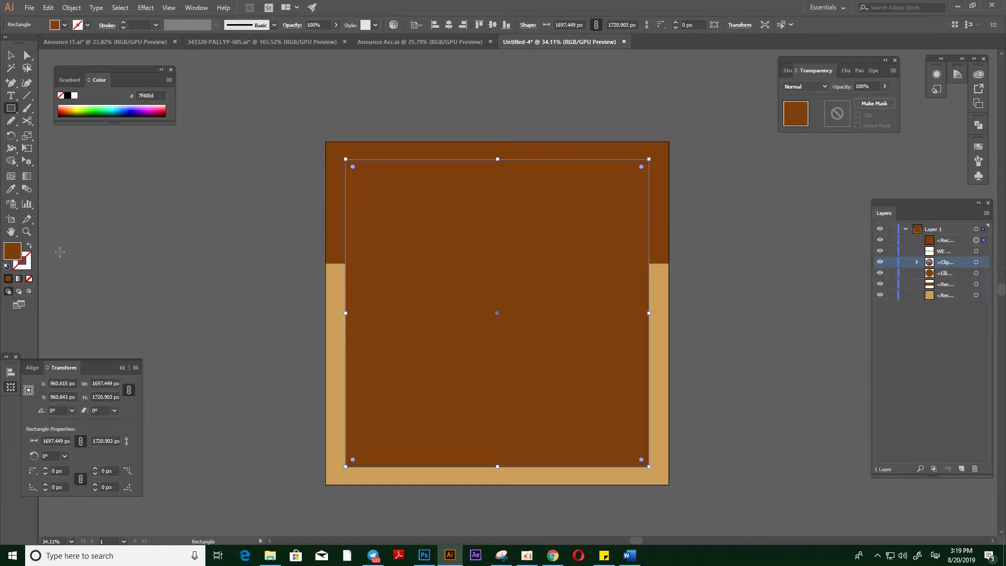
Give the inset rectangle no fill and a white 7 pt stroke
click(28, 278)
double_click(22, 260)
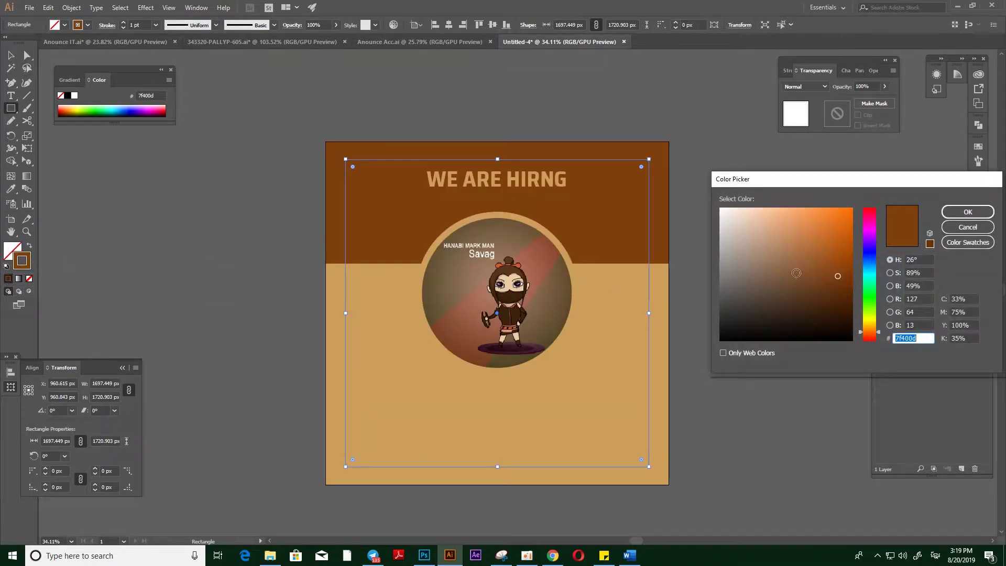
click(967, 227)
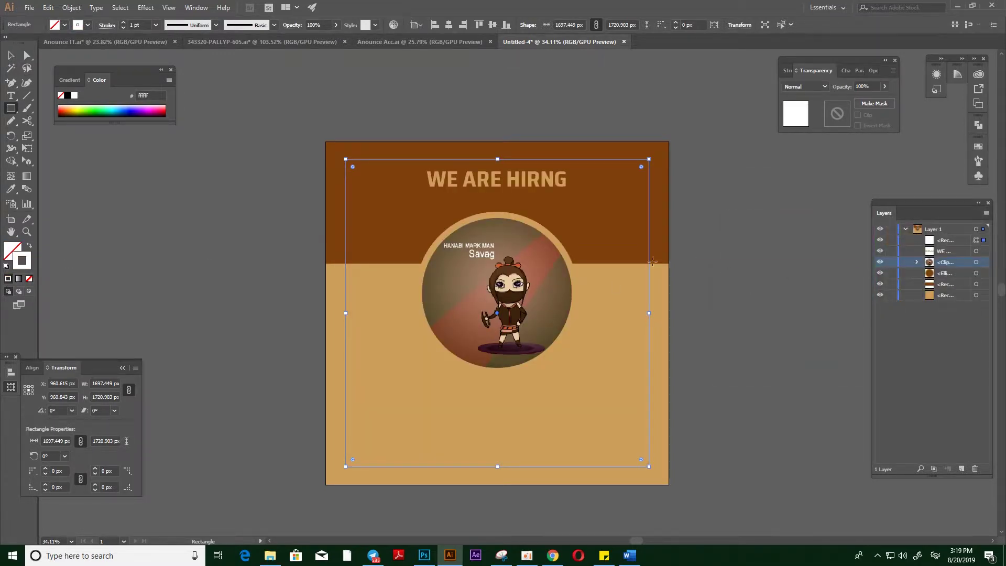
shift+click(123, 23)
shift+click(124, 22)
shift+click(123, 27)
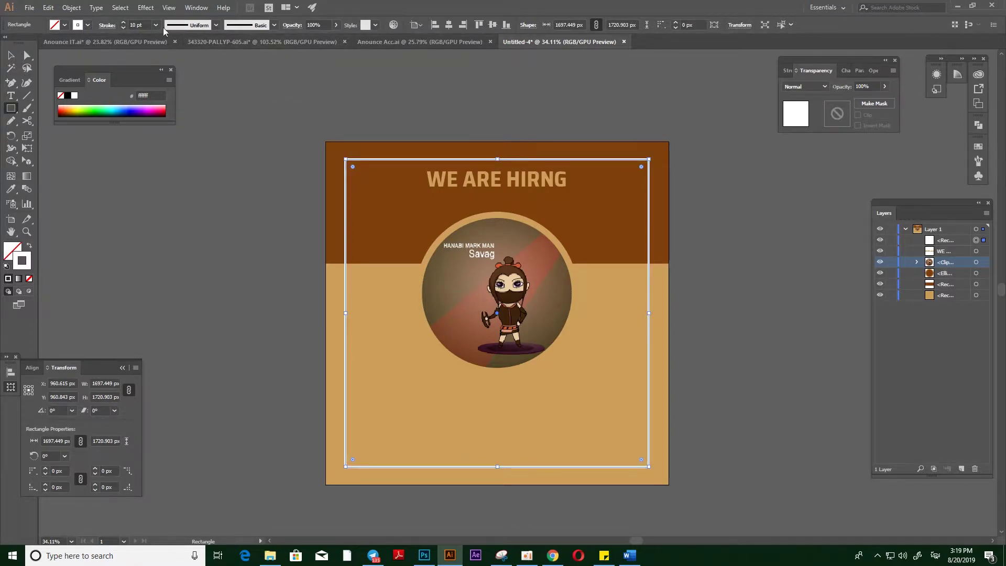
click(124, 28)
click(124, 27)
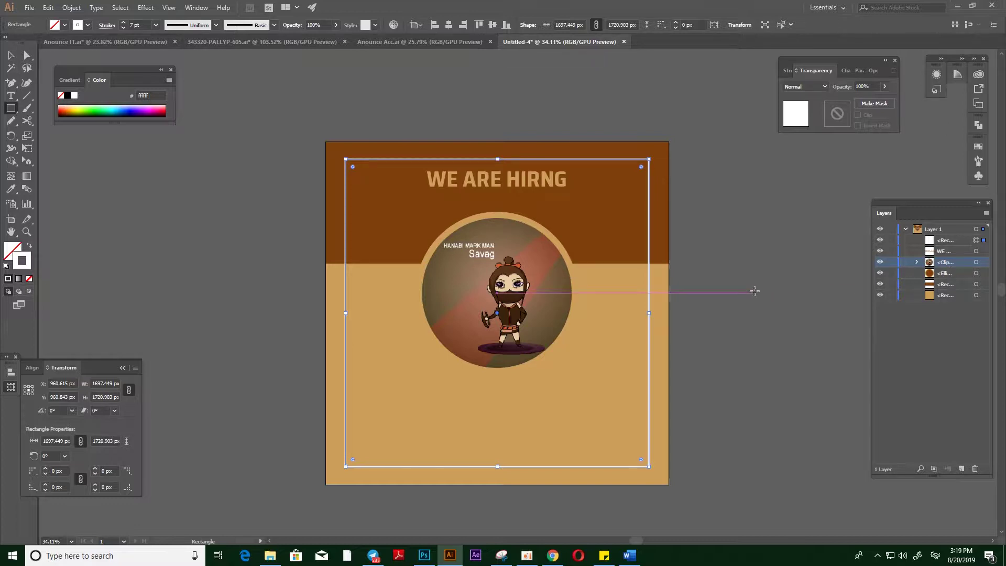
Move the white frame in the layer stack to just above the tan background, behind the brown band
key(v)
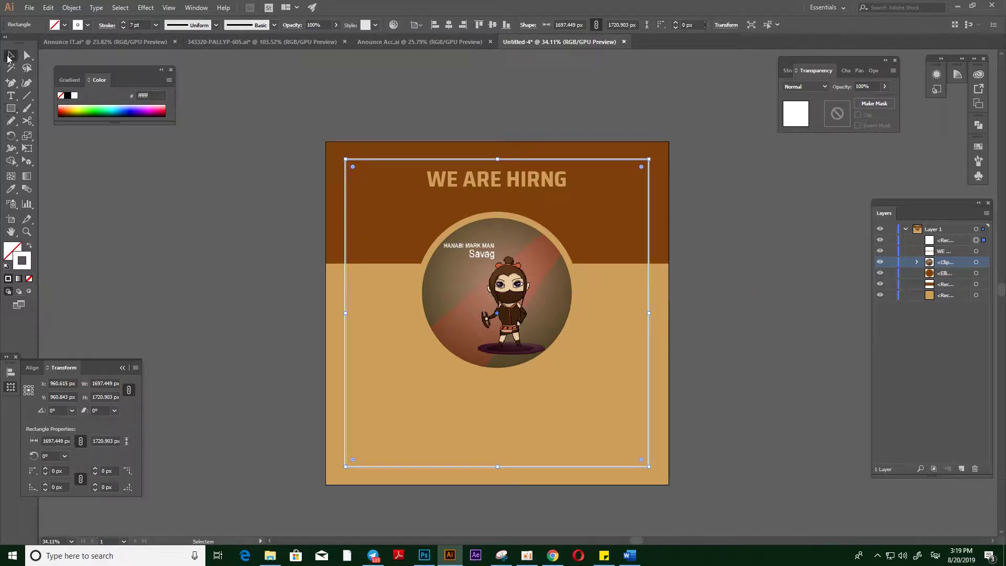
click(756, 243)
click(649, 239)
drag(952, 241, 949, 296)
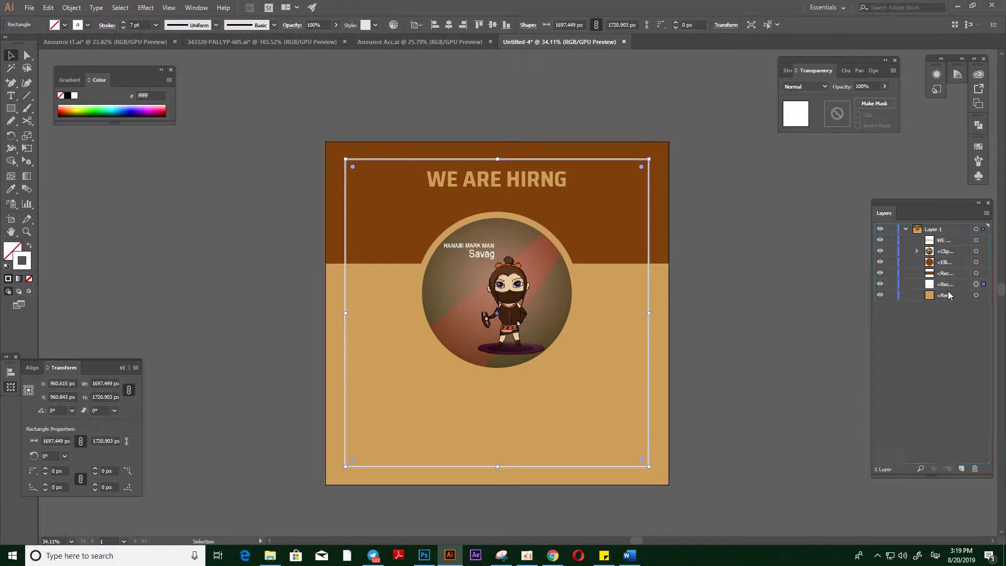
click(788, 286)
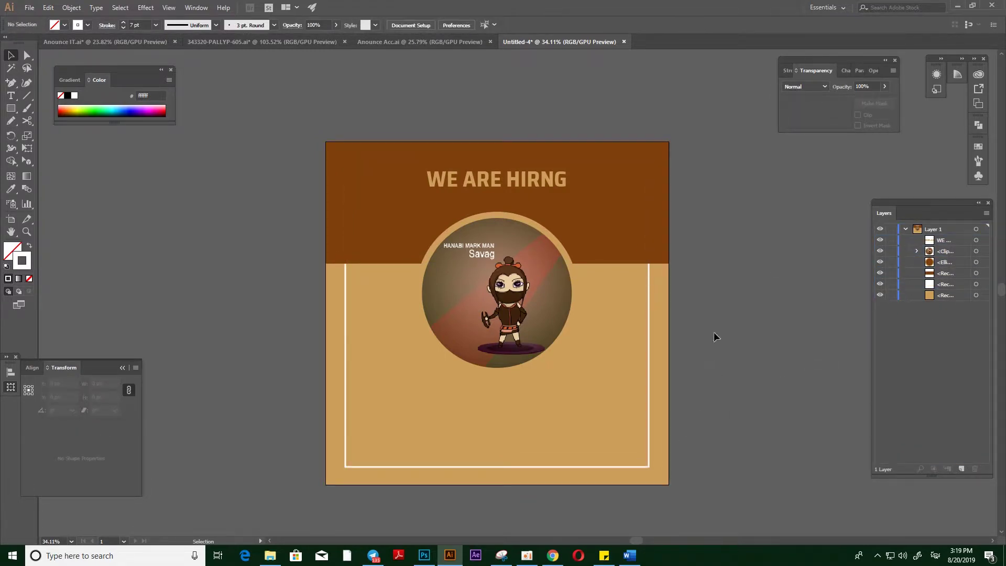
Scale the circle and its clipped image together down to about 774 × 774 px and raise them to about Y 801 px
click(983, 261)
shift+click(983, 251)
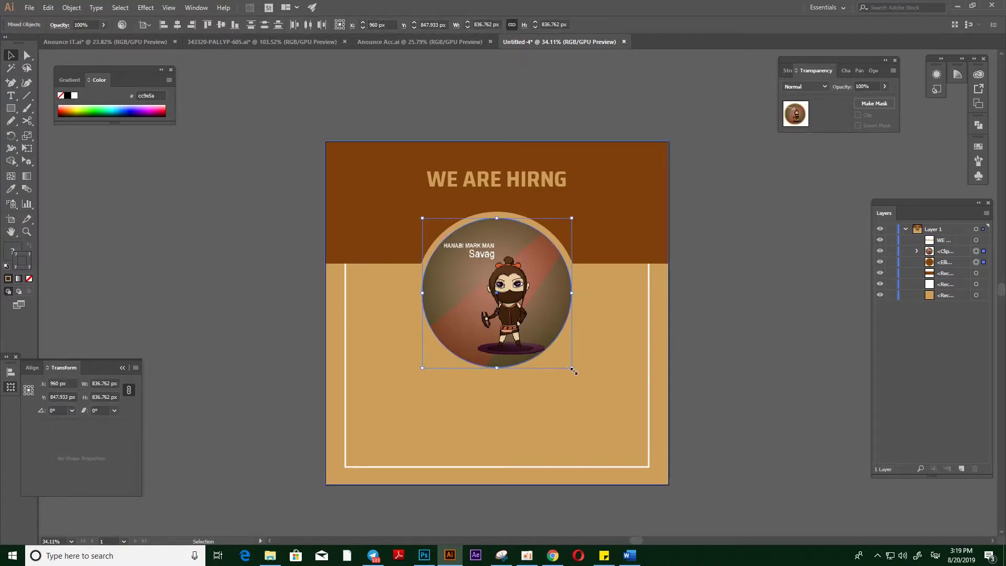
drag(572, 368, 564, 354)
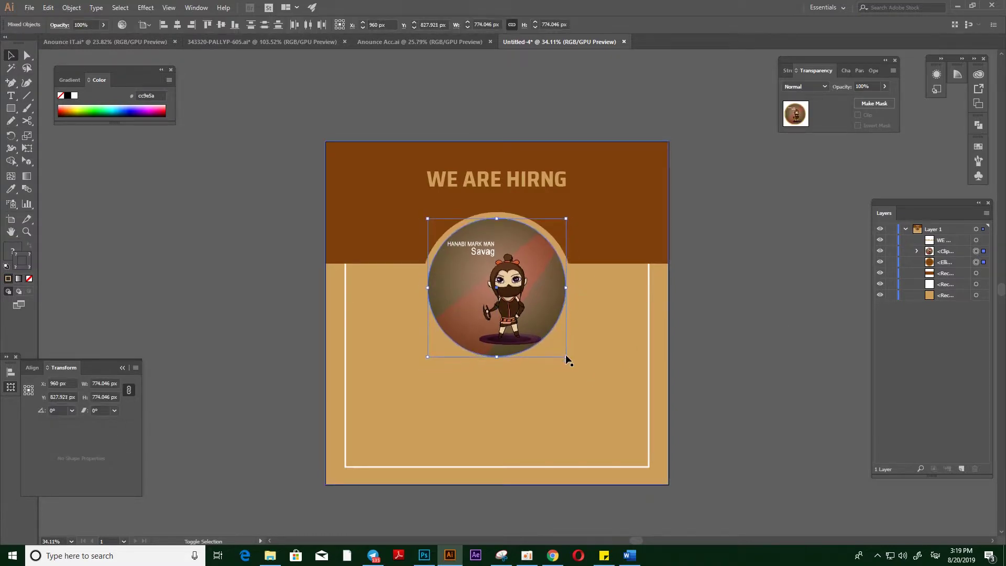
key(shift+Up)
key(Down)
key(Down)
key(Down)
key(shift+Down)
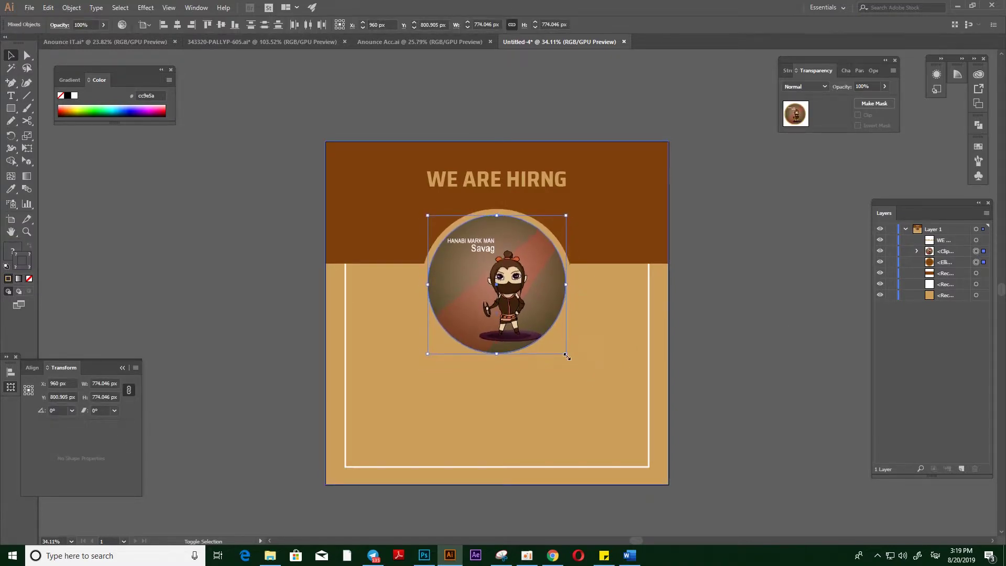
click(754, 256)
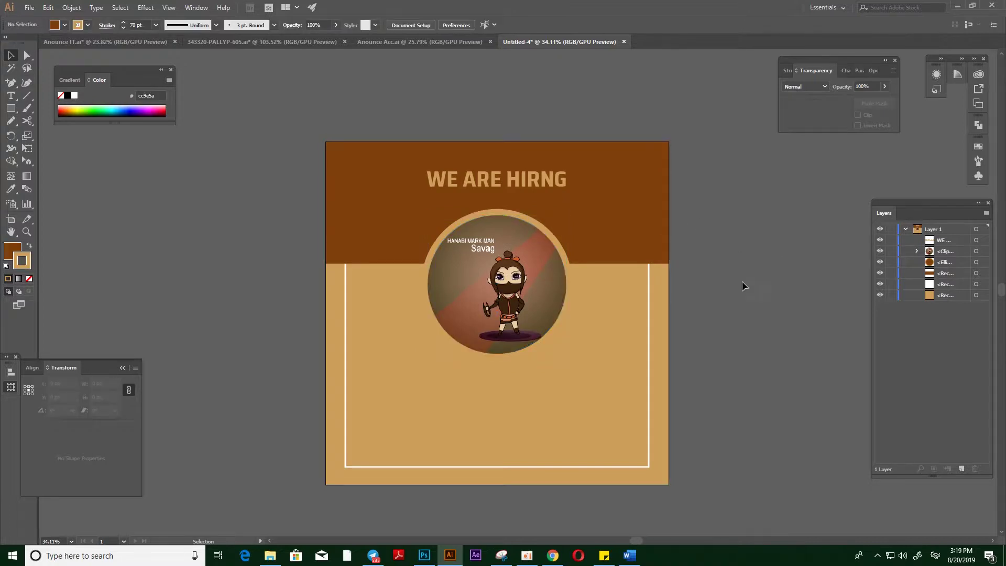
Add a 60 pt text line reading "Requirement:" in the tan area below the circle
scroll(723, 344, up, 4)
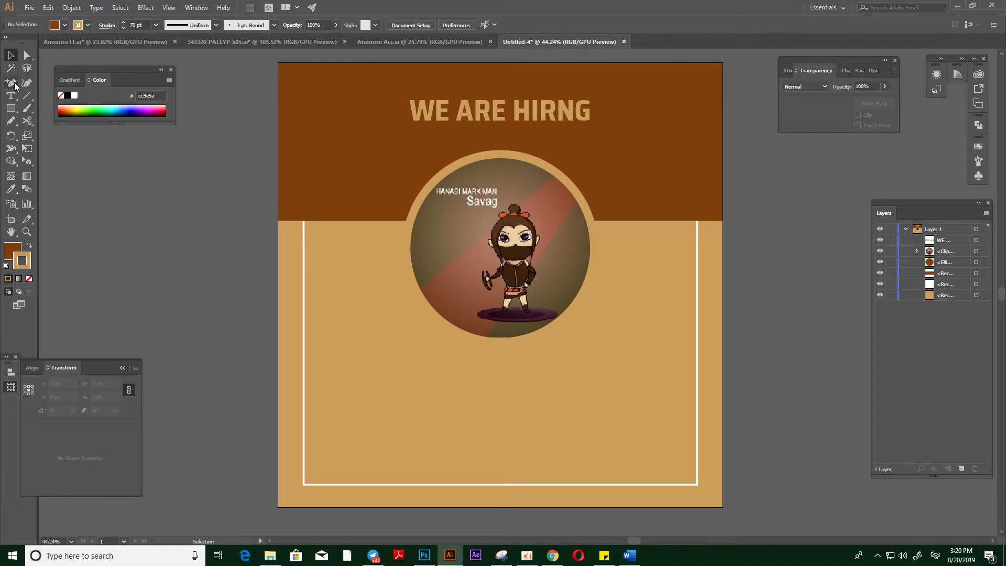
key(t)
click(356, 358)
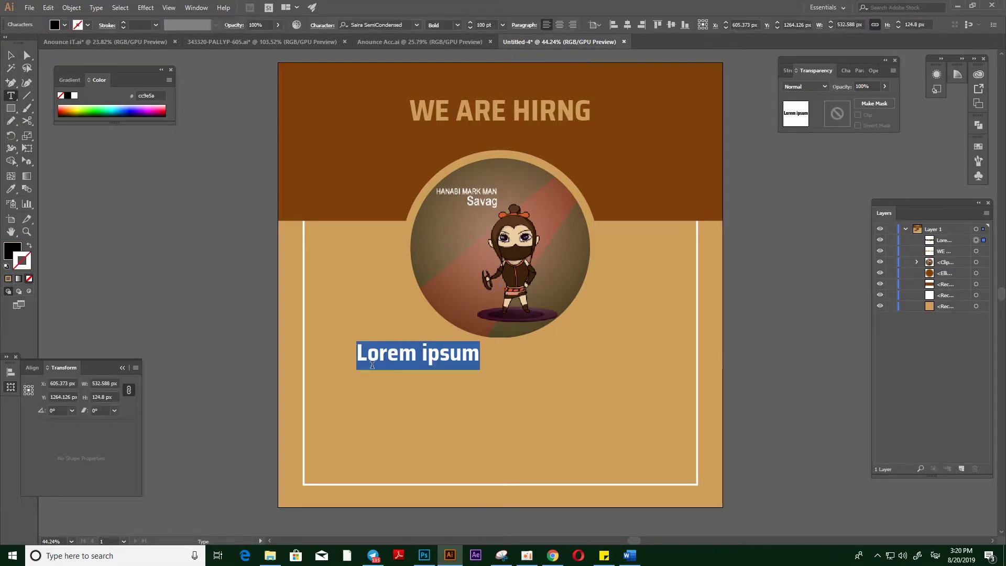
shift+click(470, 28)
shift+click(470, 27)
shift+click(469, 27)
shift+click(470, 28)
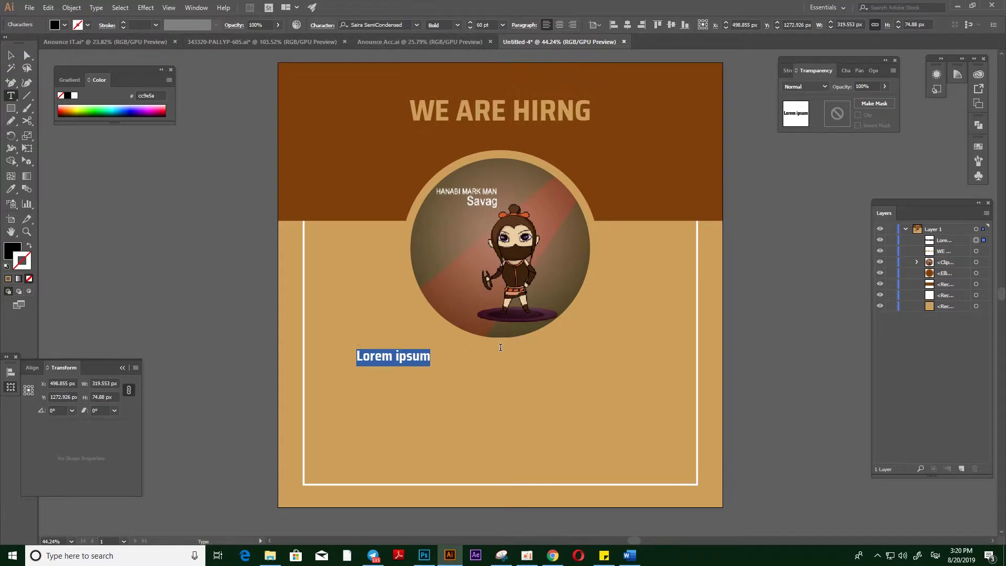
key(BackSpace)
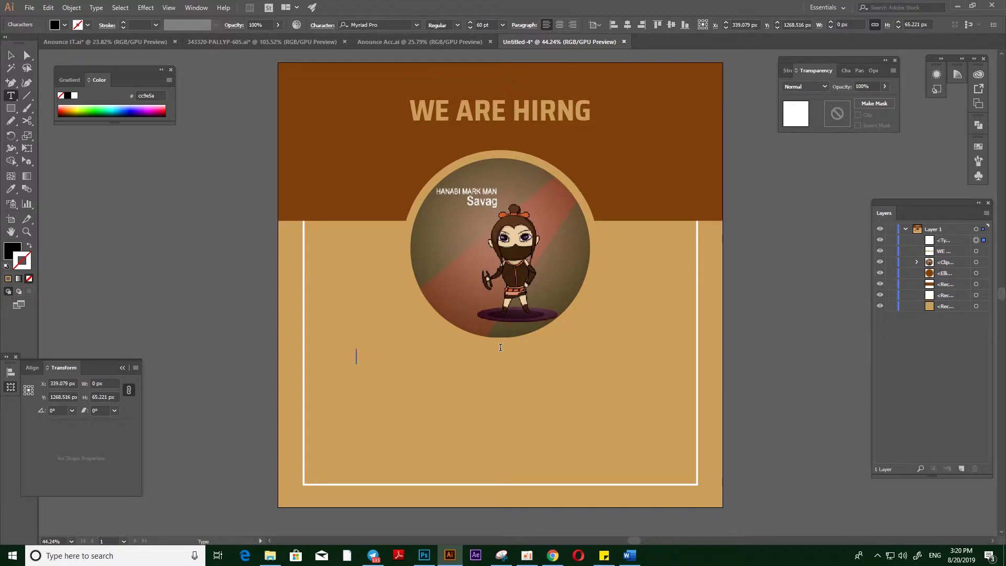
text(Requirement:)
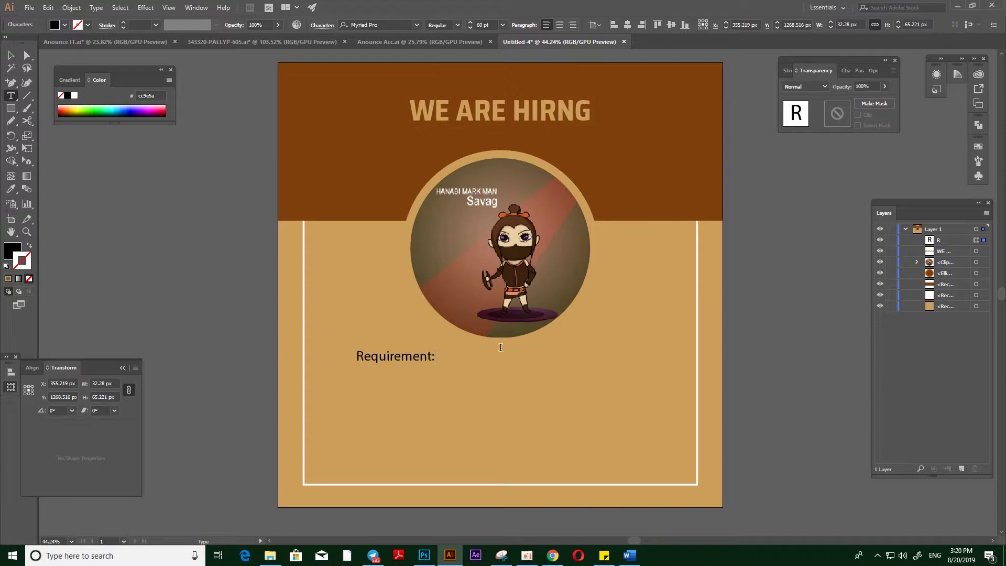
Remove the colon from the end of the "Requirement" line
key(BackSpace)
click(11, 55)
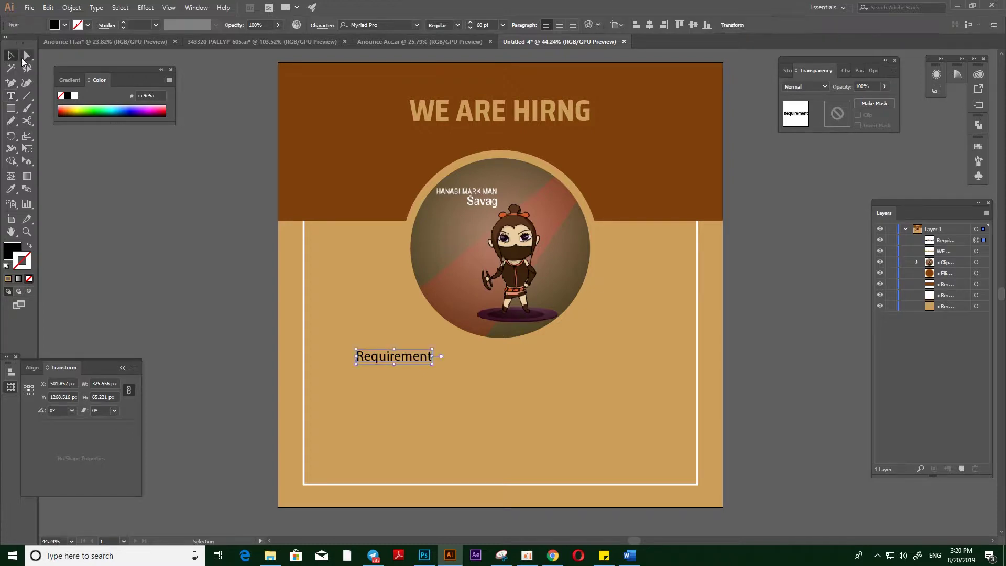
key(t)
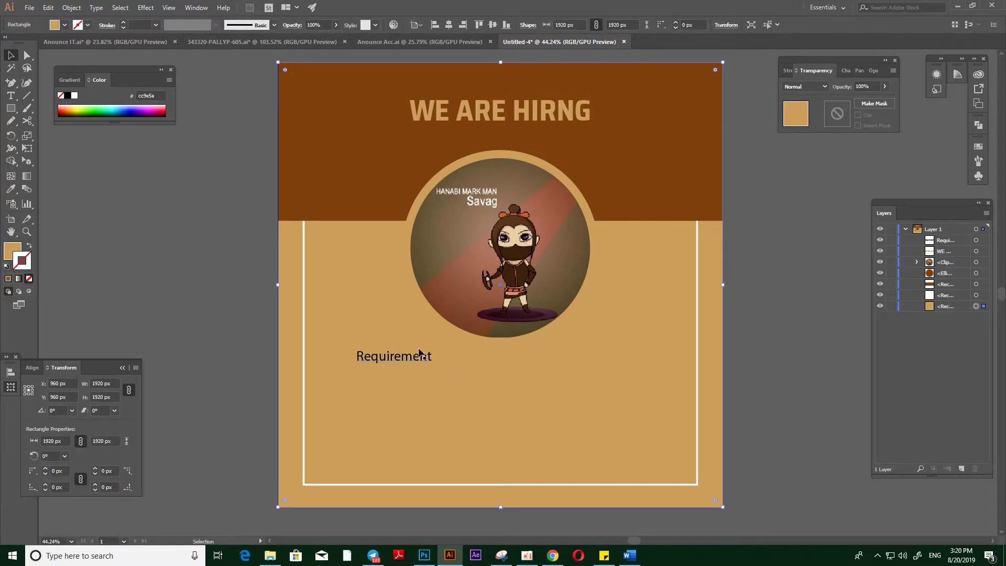
click(360, 380)
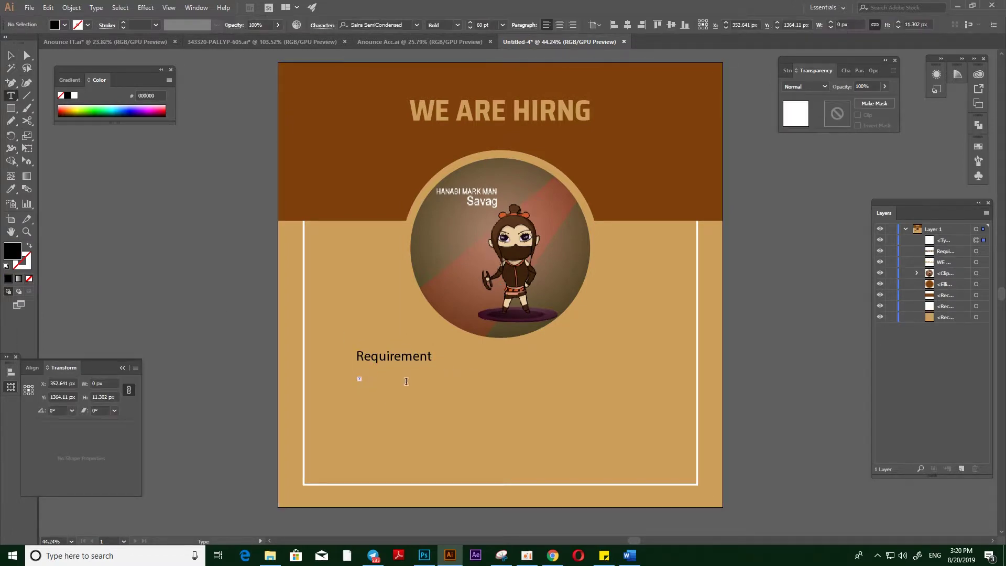
click(10, 55)
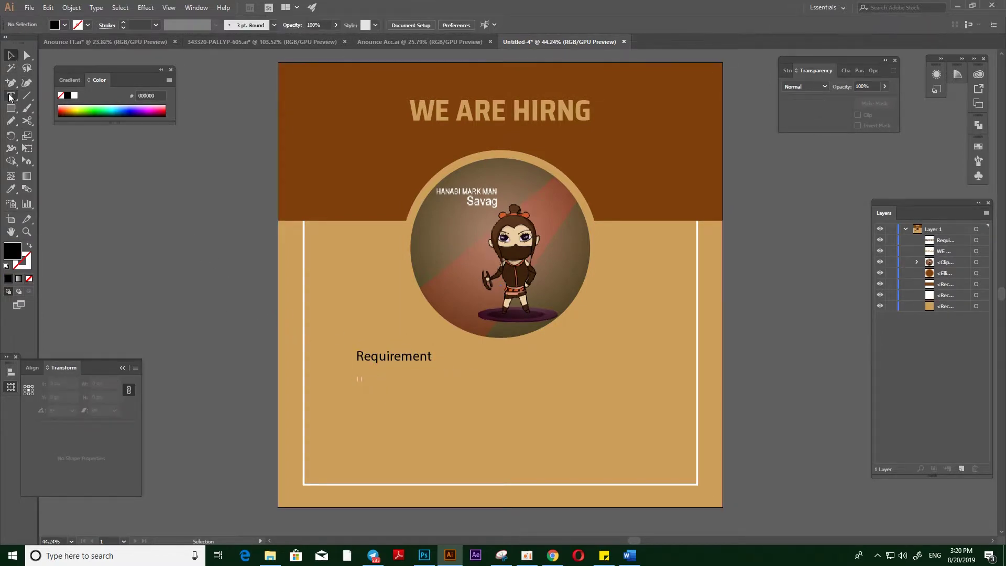
Add a text line reading "Expert on Hanabi" just below the "Requirement" line
click(10, 96)
click(366, 377)
drag(396, 403, 427, 408)
ctrl+space+click(427, 409)
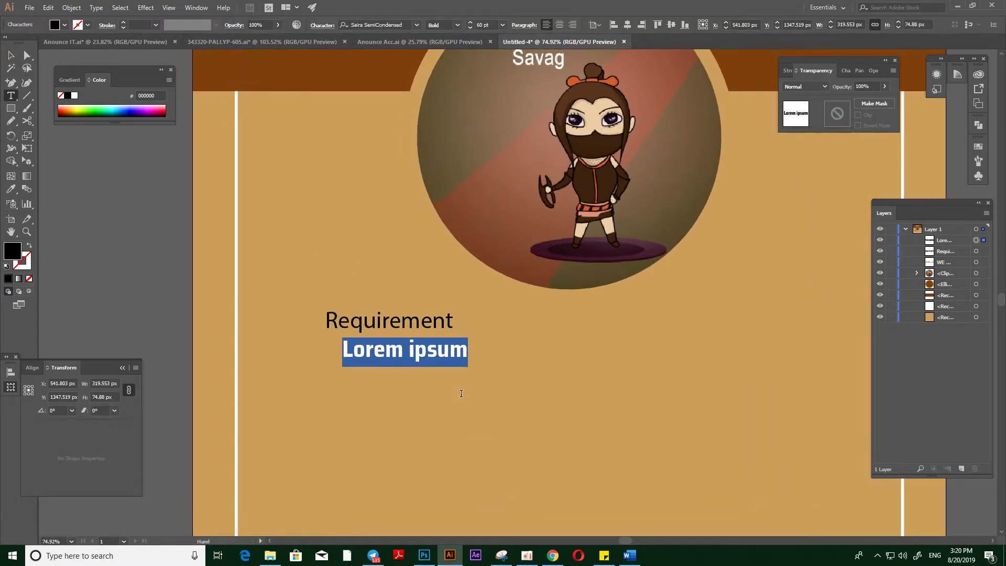
text(E)
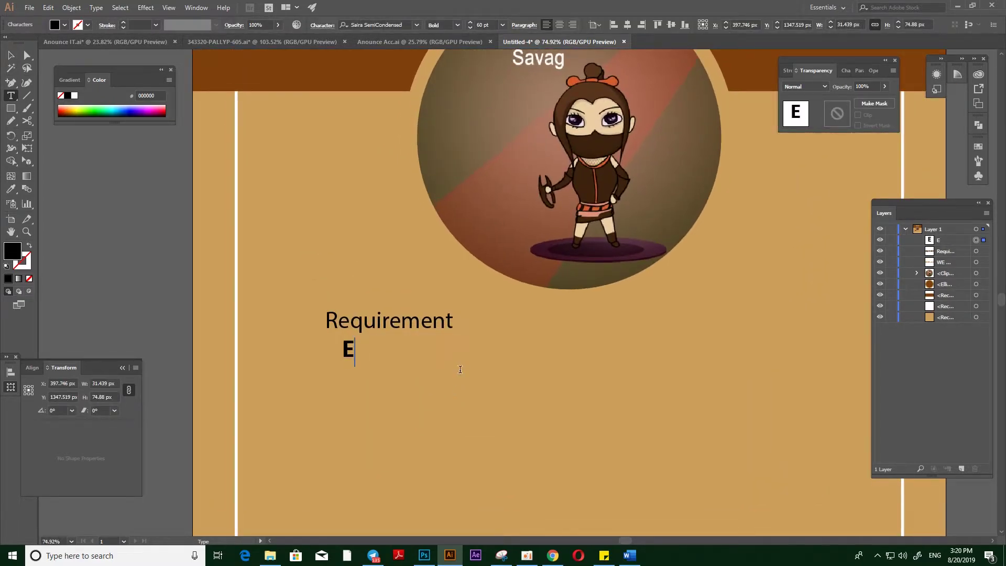
text(xpert )
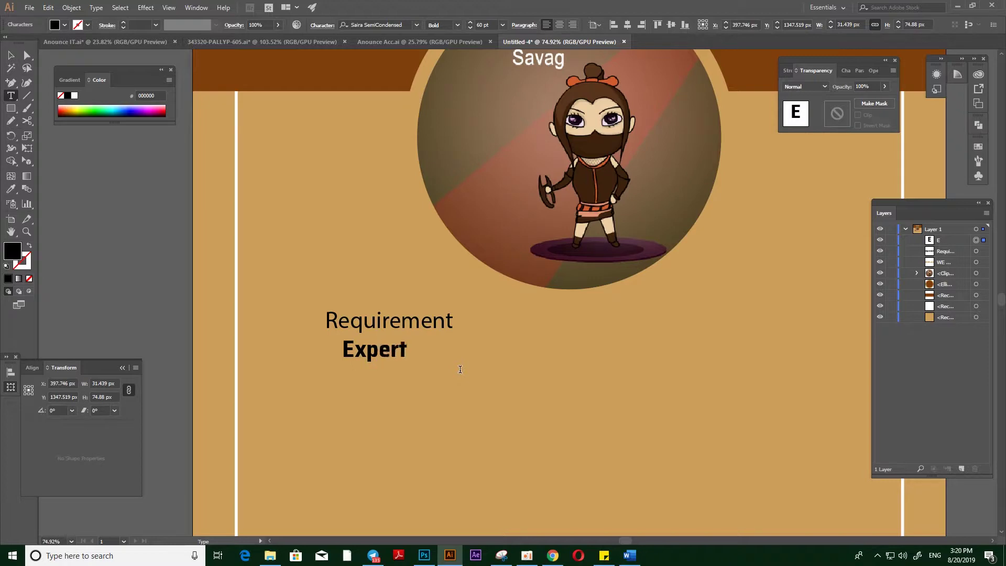
text(on Hanabi)
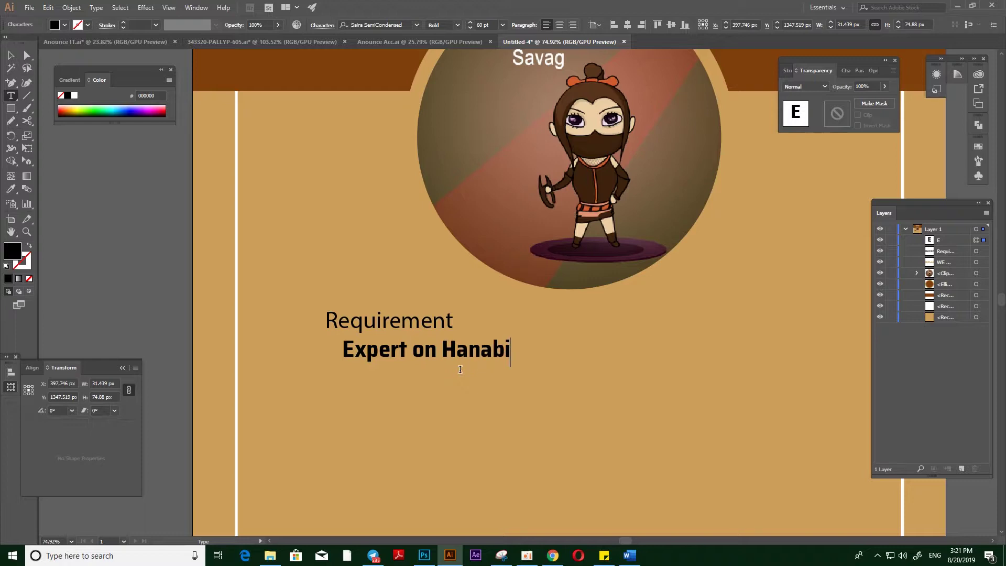
key(Escape)
Reposition the "Expert on Hanabi" line slightly lower and copy the Myriad Pro Regular text style from "Requirement" onto it
mouse_move(369, 356)
mouse_down()
mouse_move(351, 368)
mouse_move(388, 361)
mouse_up()
key(i)
click(406, 321)
key(v)
Add a 60 pt text line reading "Level 50 up on itemps building" below "Expert on Hanabi"
key(t)
click(331, 394)
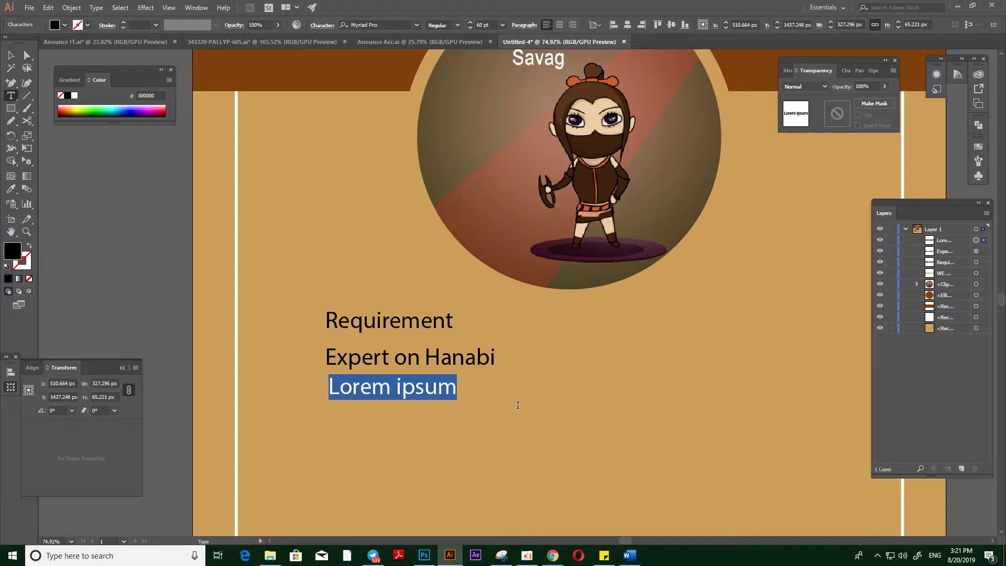
text(Level)
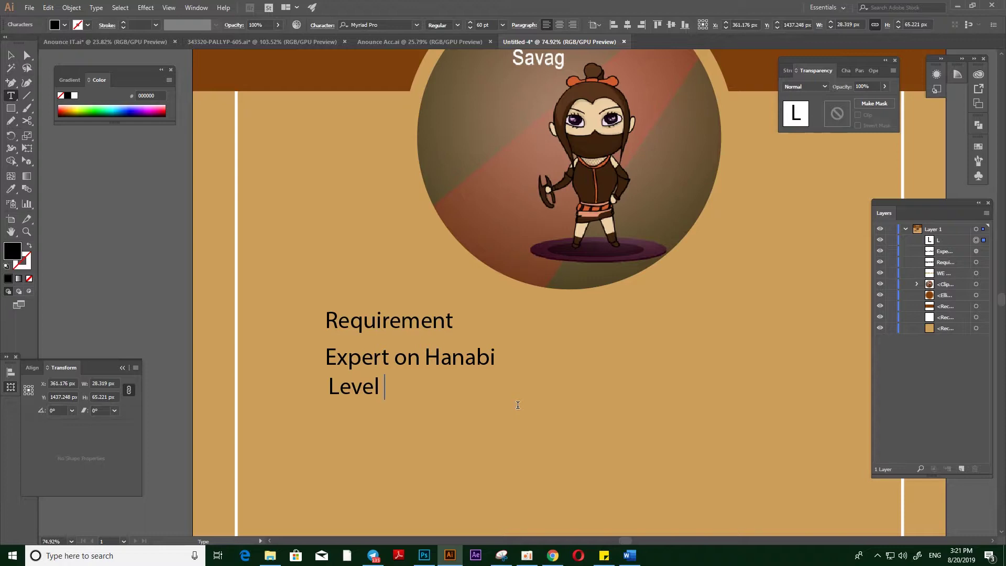
text( U)
key(BackSpace)
text(up)
key(BackSpace)
key(BackSpace)
text(50)
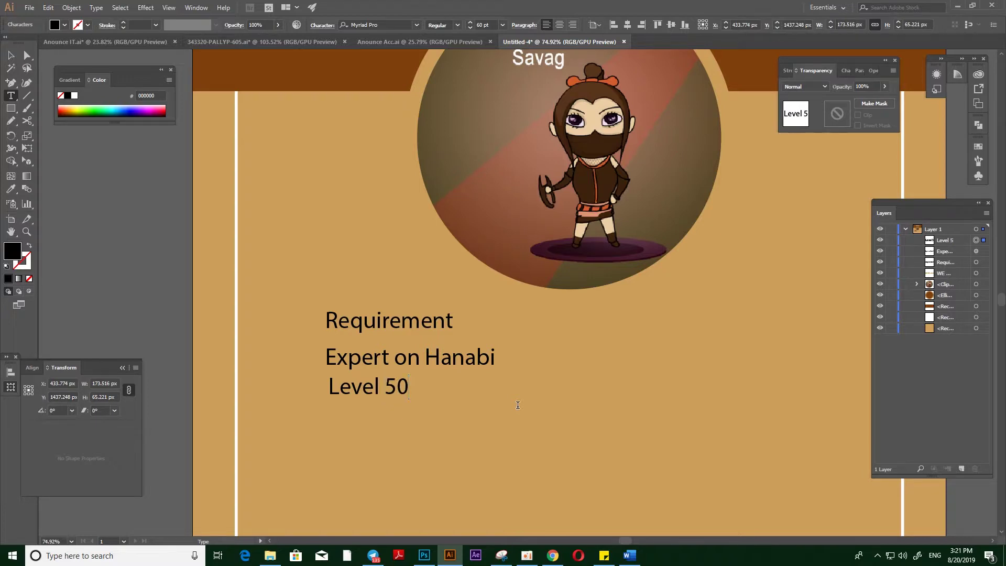
text( up on itemps)
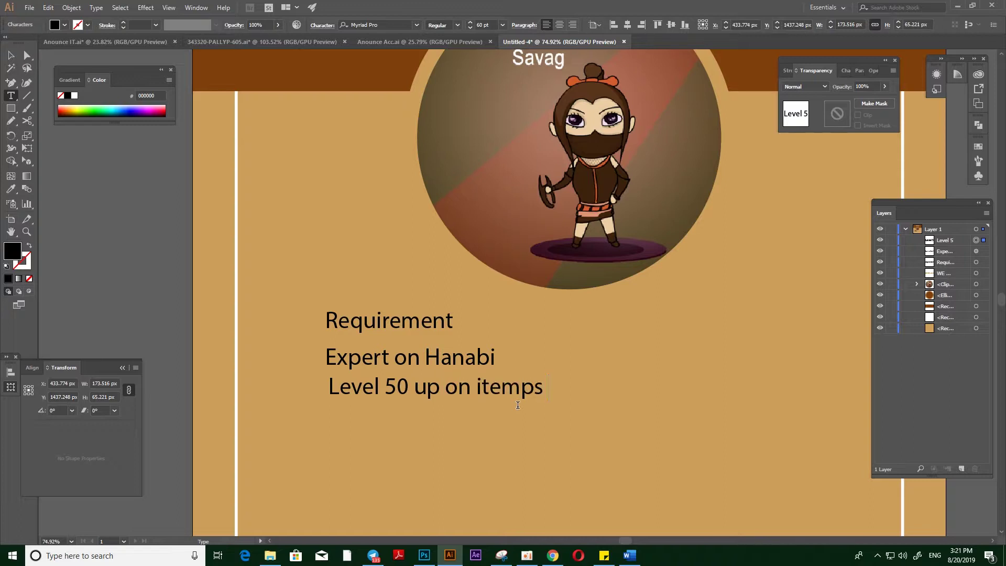
text( building)
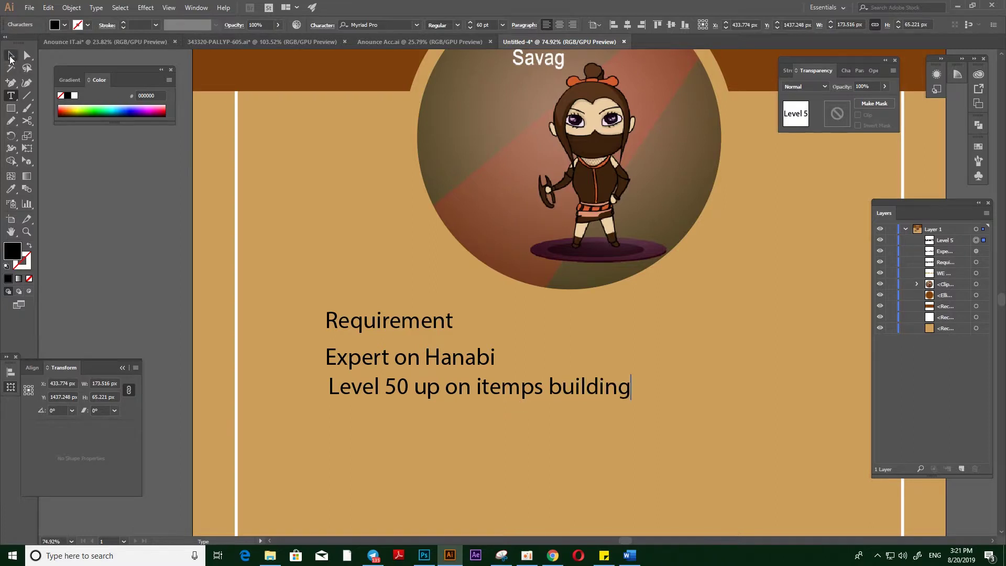
key(Escape)
Add a text line reading "Experience up to 1000time plays" below the "Level 50" line
click(334, 433)
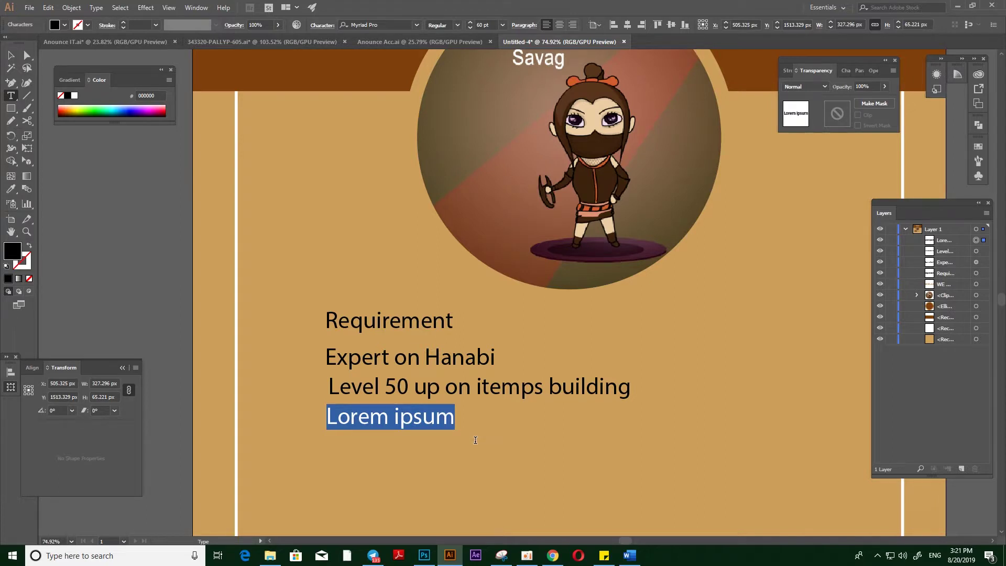
text(Exper)
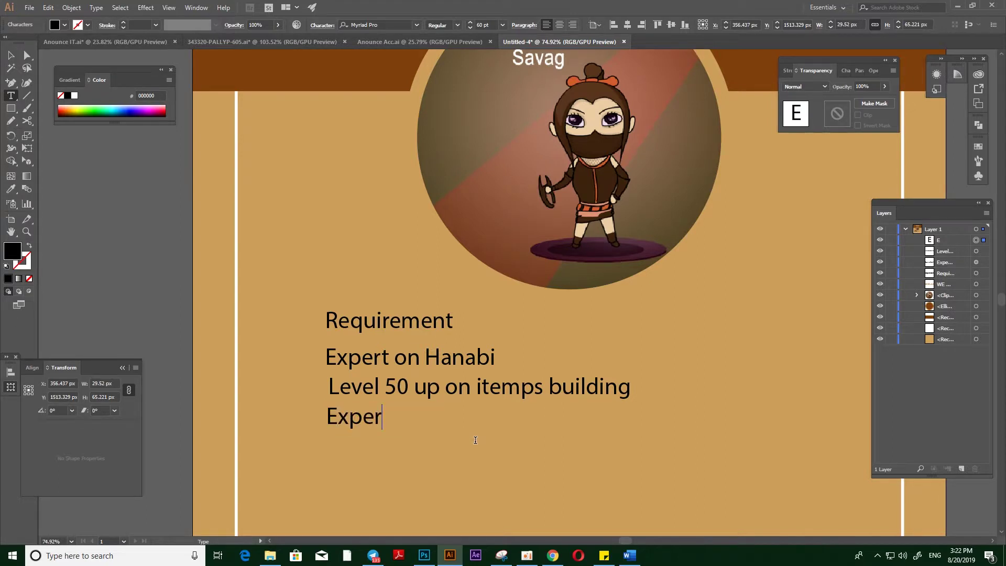
text(ience U)
key(BackSpace)
text(up to)
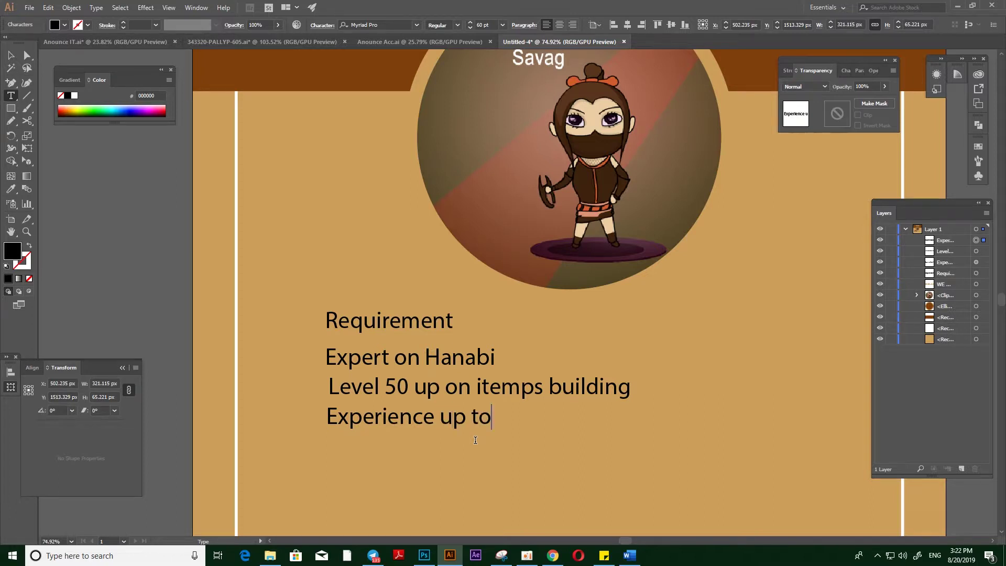
text( 1000time)
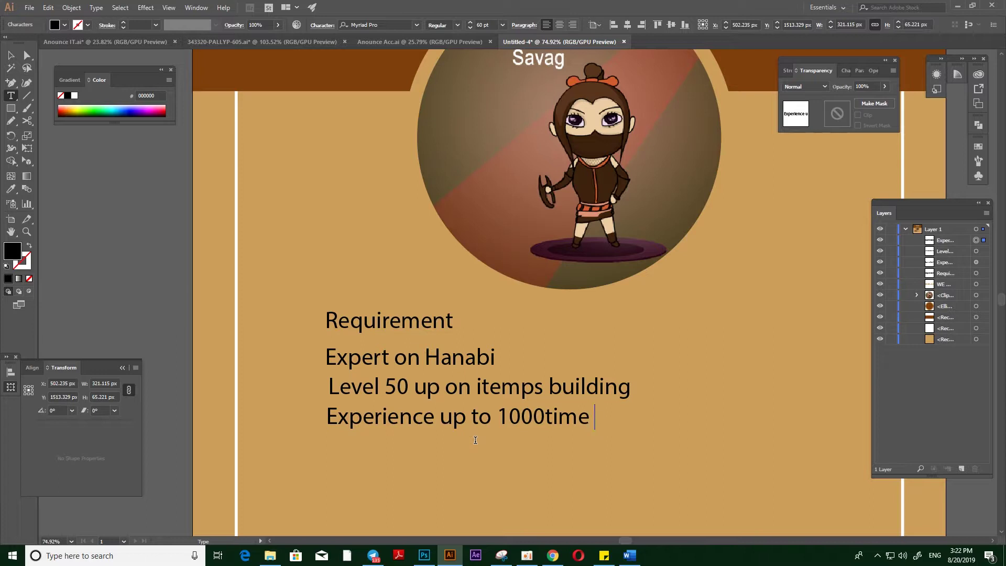
text( plays)
key(Escape)
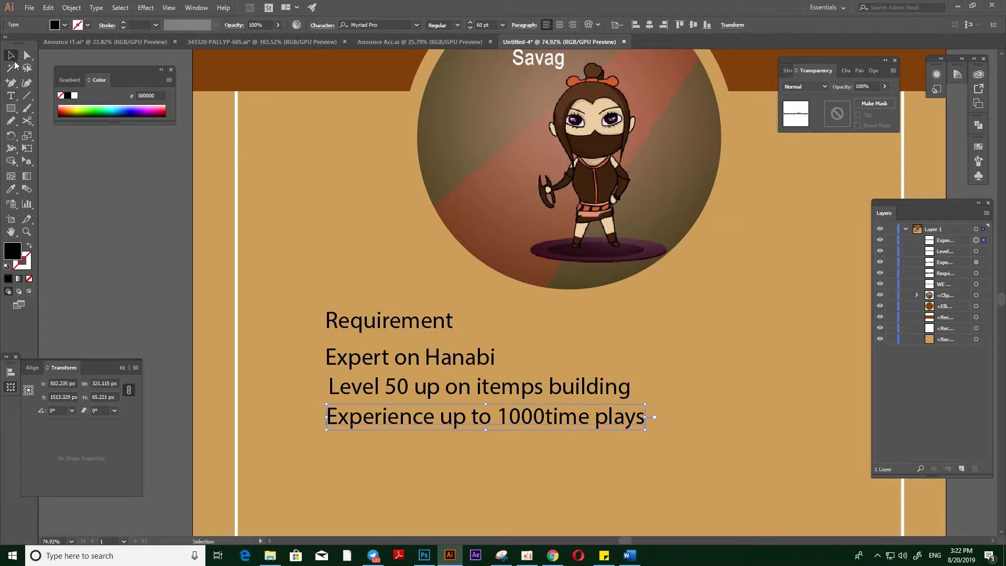
Add a text line reading "No AFK" below the "Experience" line
key(t)
click(329, 449)
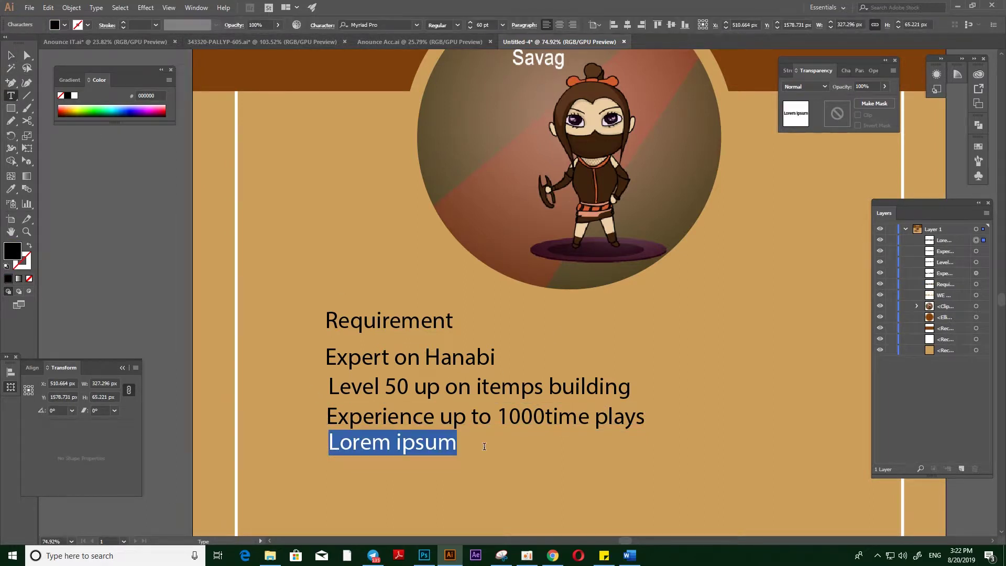
text(NO)
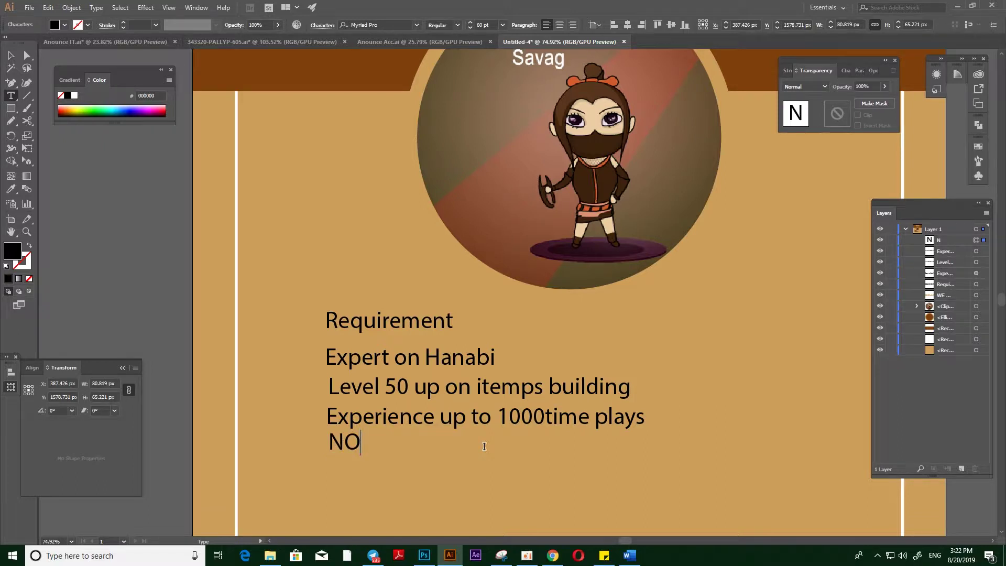
key(BackSpace)
text(o AFK)
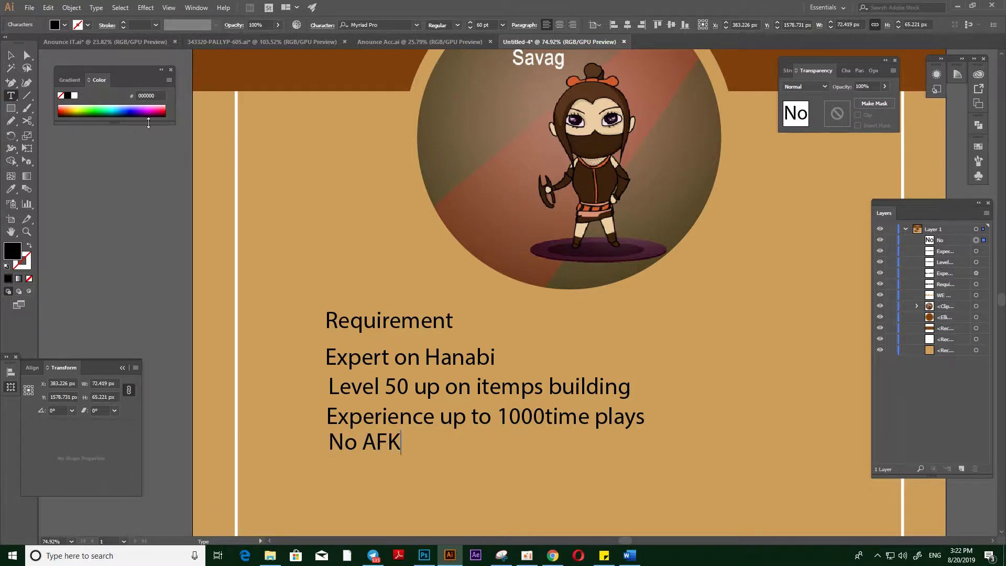
click(14, 59)
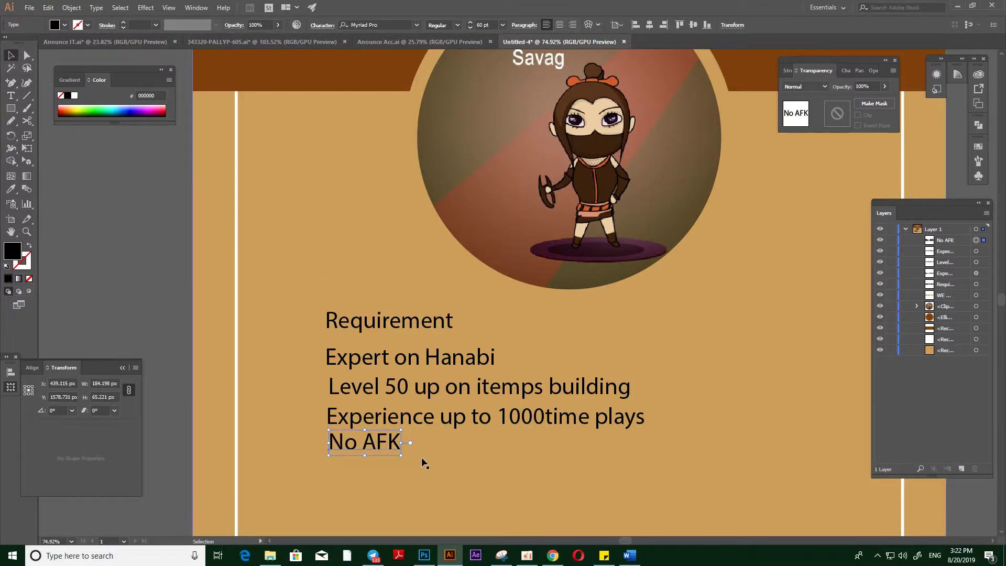
drag(552, 350, 527, 334)
scroll(528, 335, down, 1)
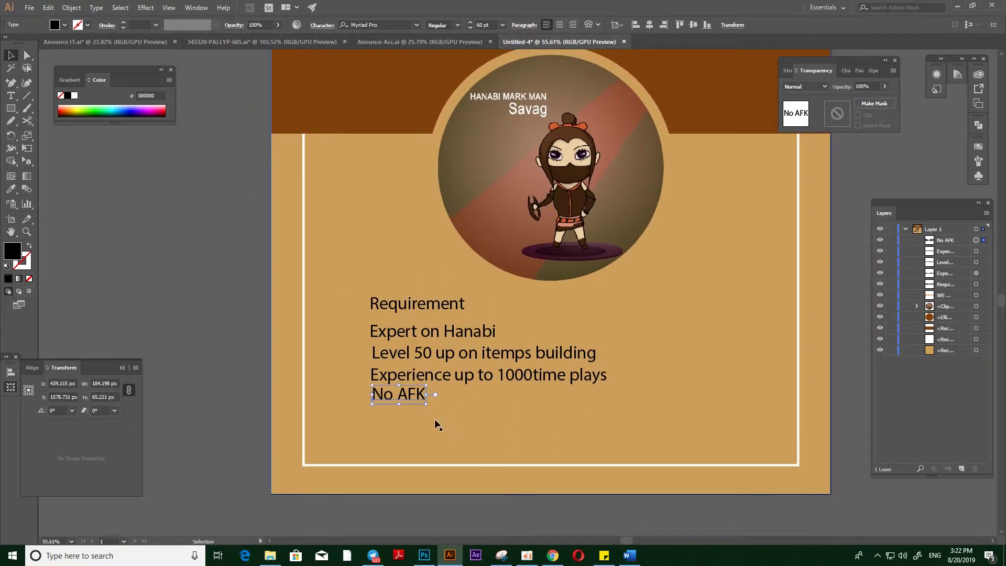
Add a text line reading "No Lagg" below "No AFK"
key(t)
click(372, 419)
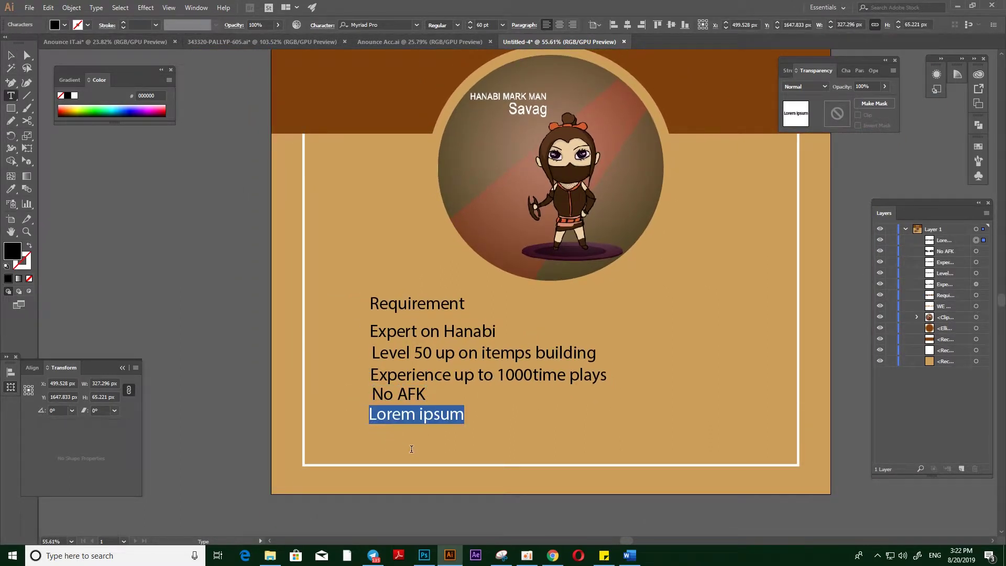
text(No )
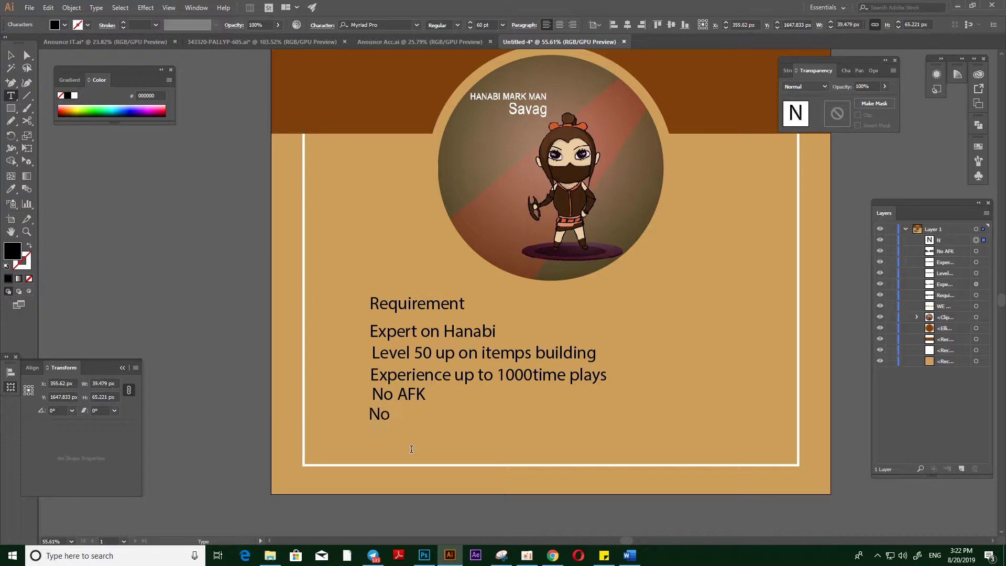
text(Lagg)
key(Escape)
Add a text line reading "No GG (noob)" below "No Lagg"
key(t)
click(369, 441)
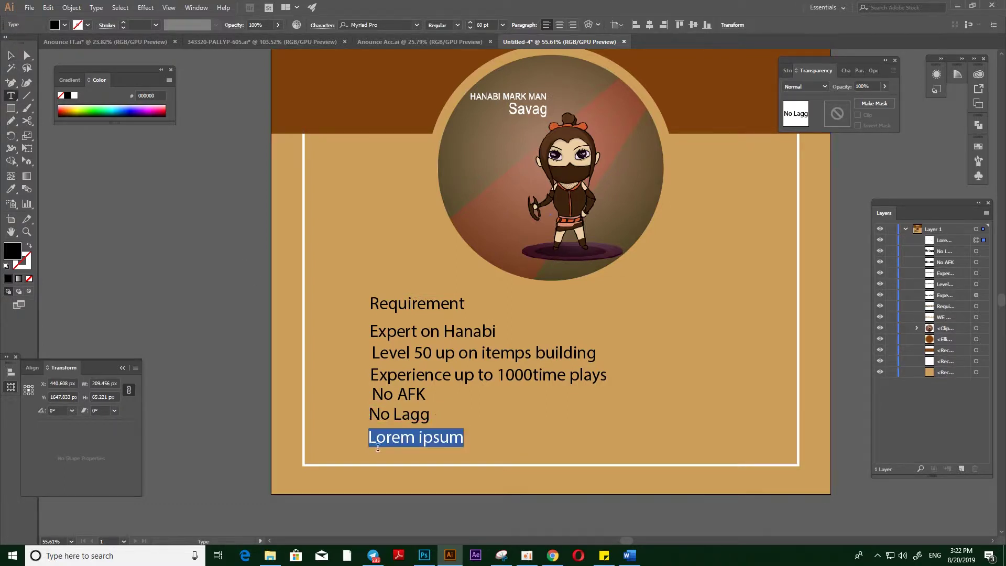
text(No)
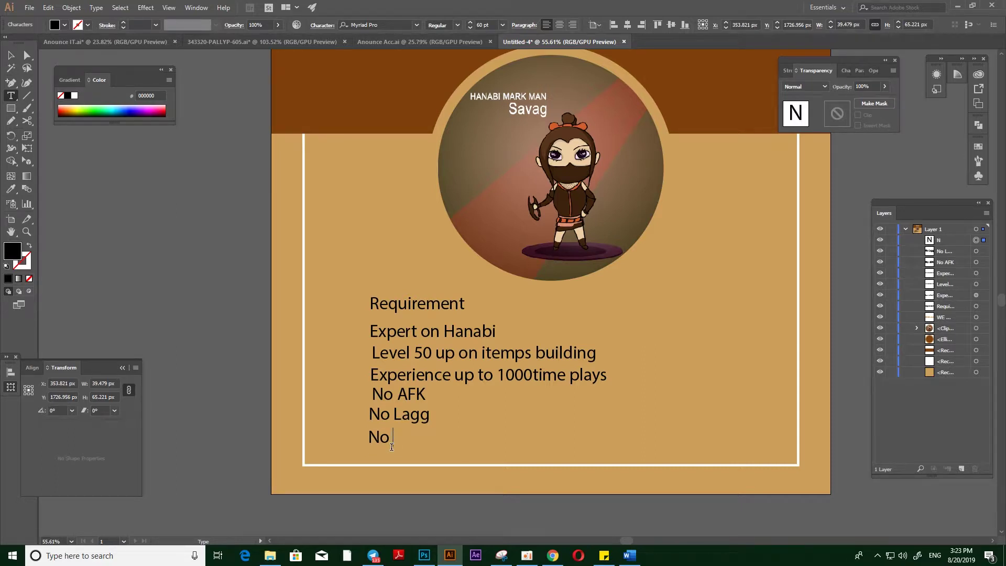
text( GG (noob)
key(Escape)
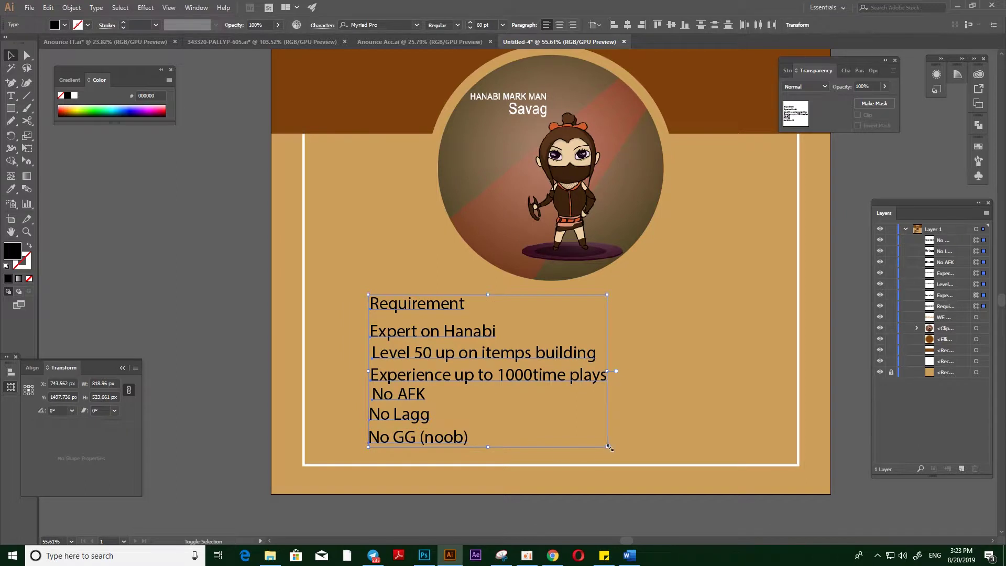
Scale all the requirements lines together down to about 673 × 430 px and nudge them up and left to about X 660, Y 1421 px
drag(606, 446, 574, 426)
key(shift+Up)
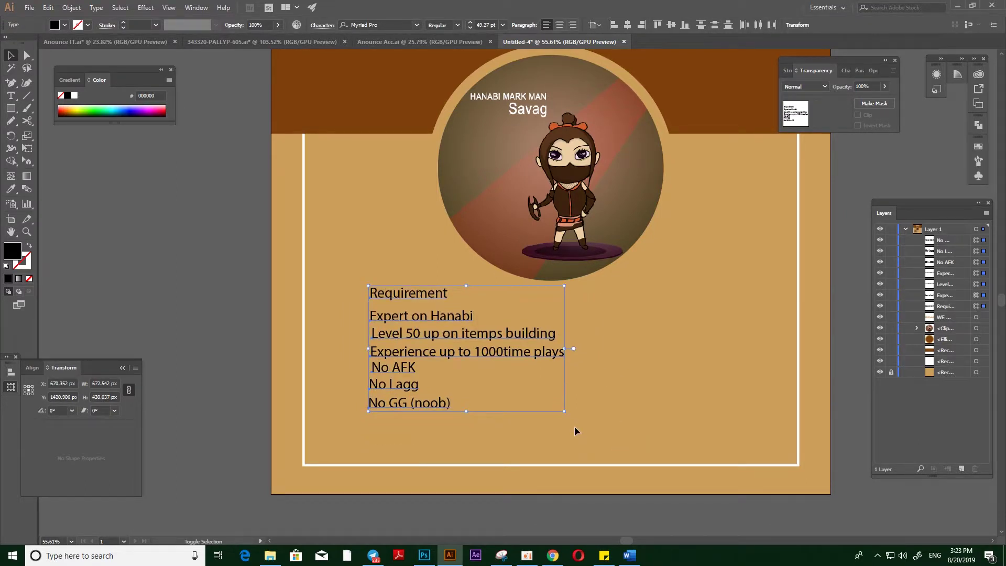
key(shift+Left)
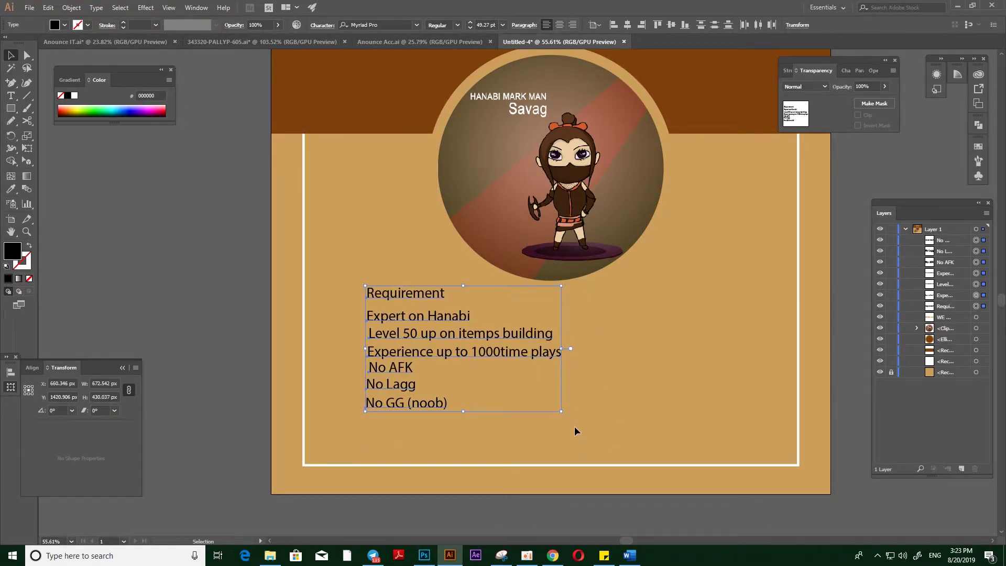
click(360, 255)
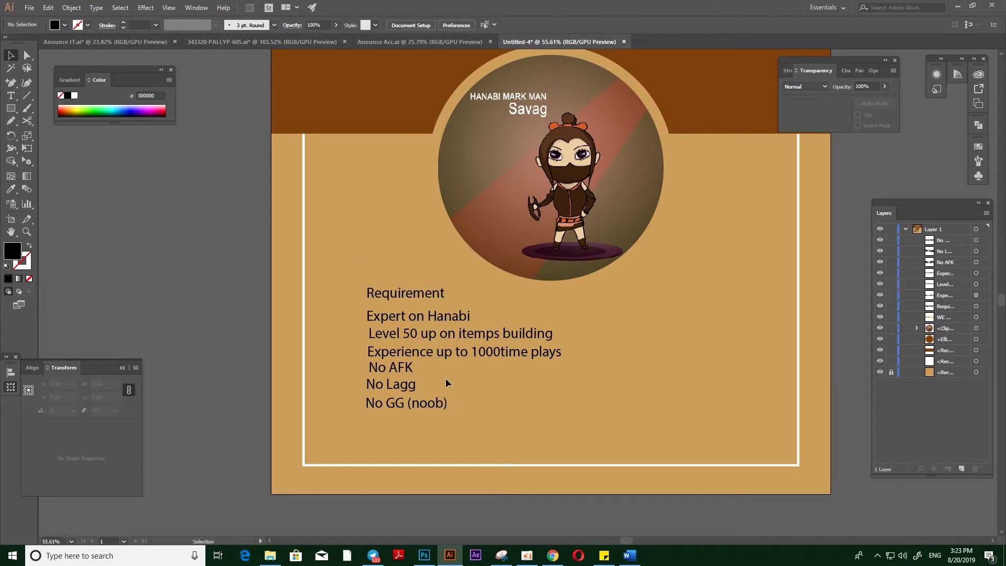
Add a 60 pt text line reading "No calling or chat during play game" below "No GG (noob)"
key(t)
click(370, 427)
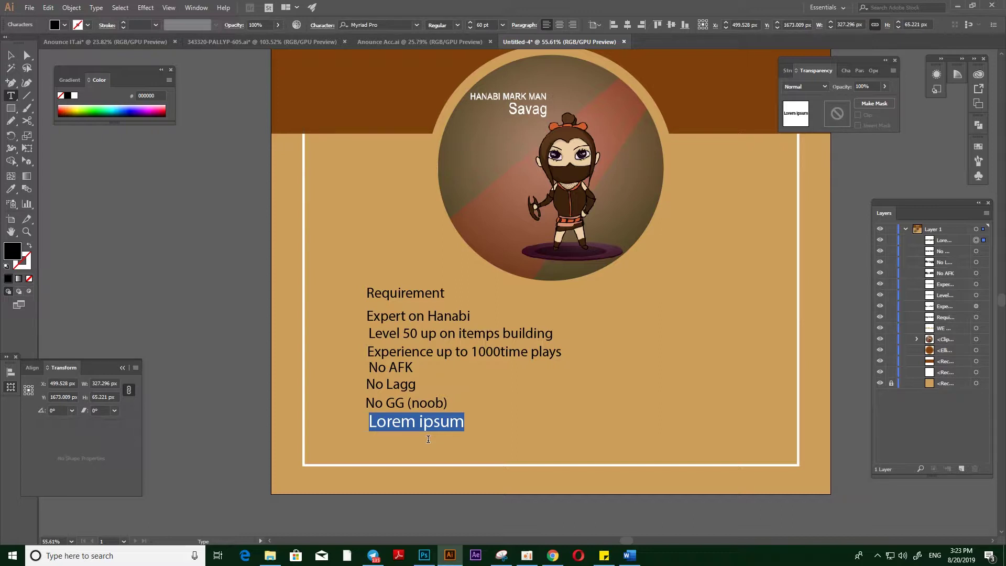
text(No ca)
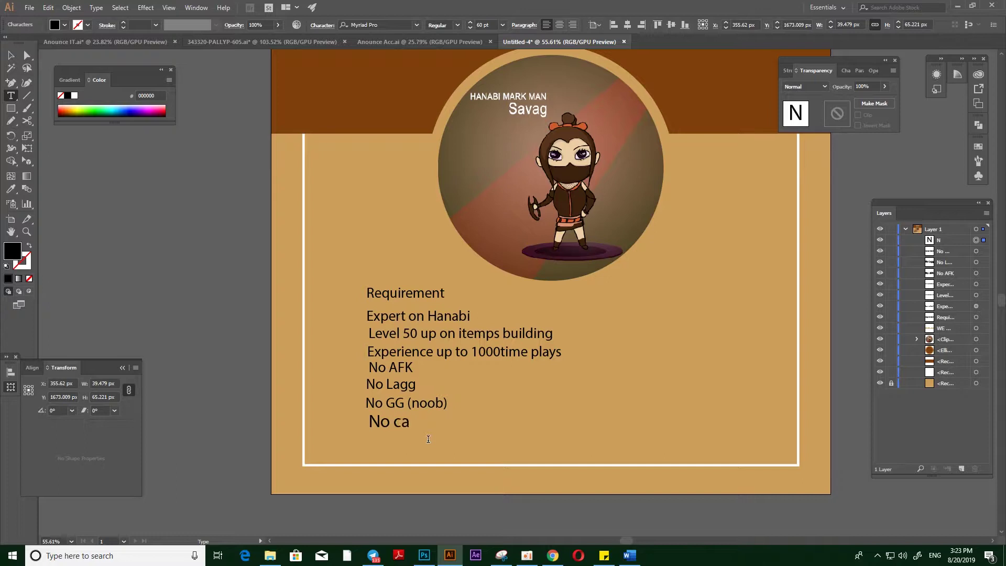
text(llin)
key(BackSpace)
text(lling or chat d)
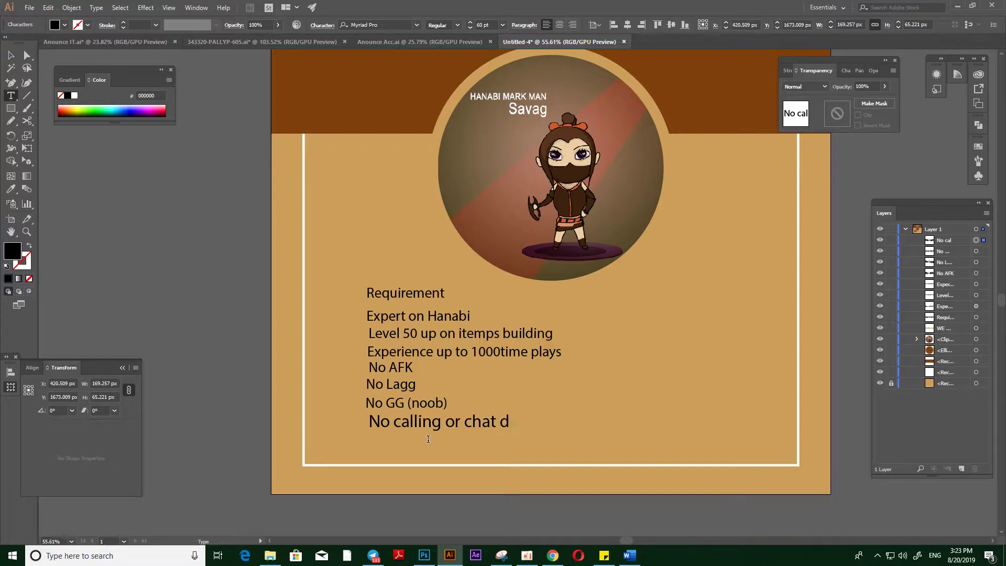
text(uring play game)
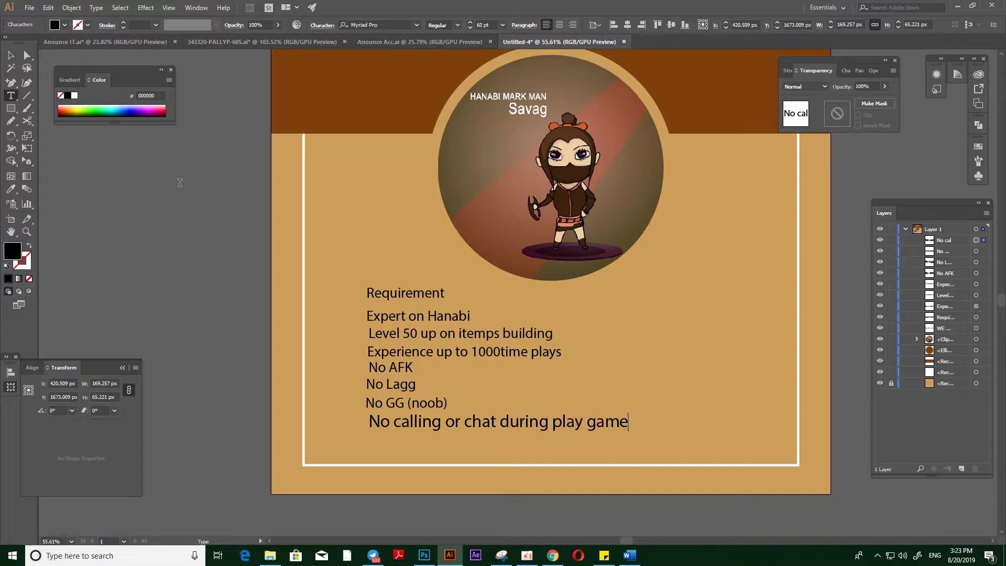
Match the "No calling or chat during play game" line's text formatting to the "No GG (noob)" line and align it with the list's left edge
key(Escape)
key(i)
click(414, 401)
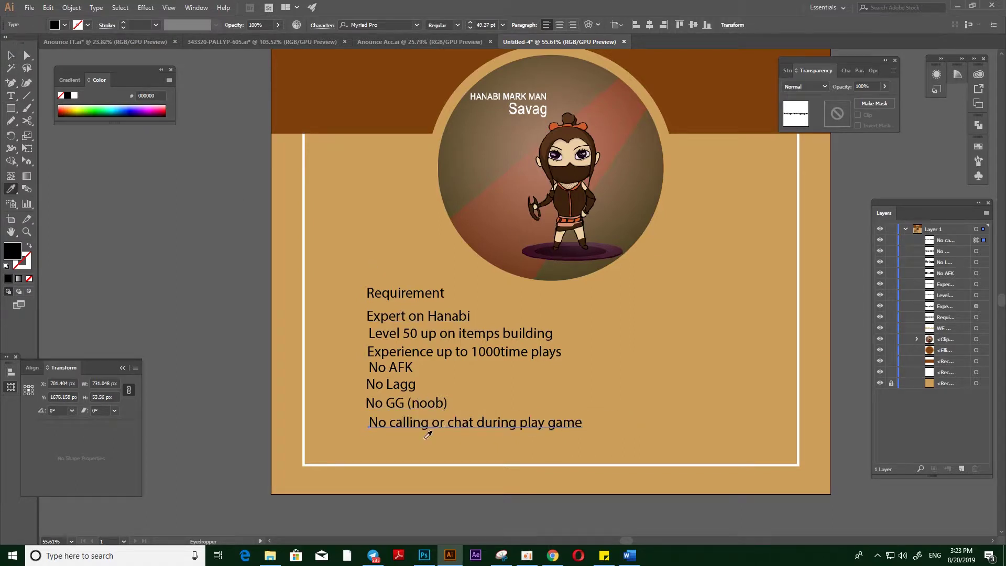
key(v)
drag(415, 425, 411, 425)
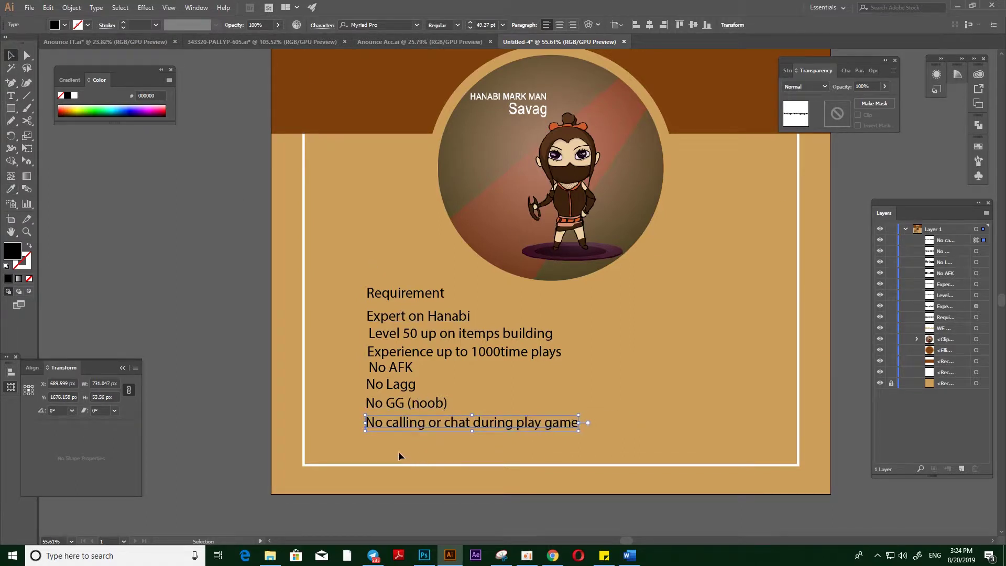
Add a text line reading "Be Friendly and good relationship with teamate" below "No calling or chat during play game"
key(t)
click(370, 445)
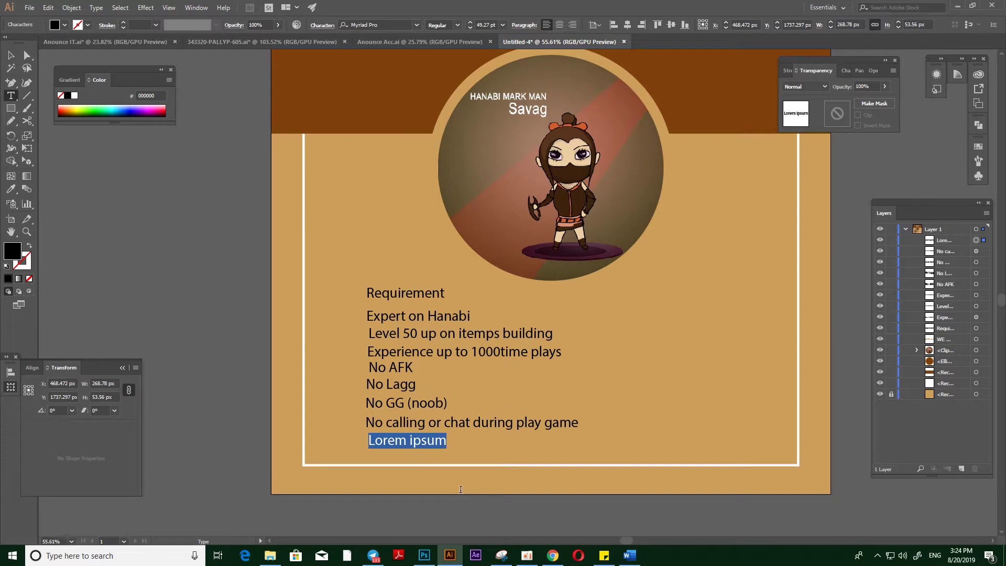
text(Be Fr)
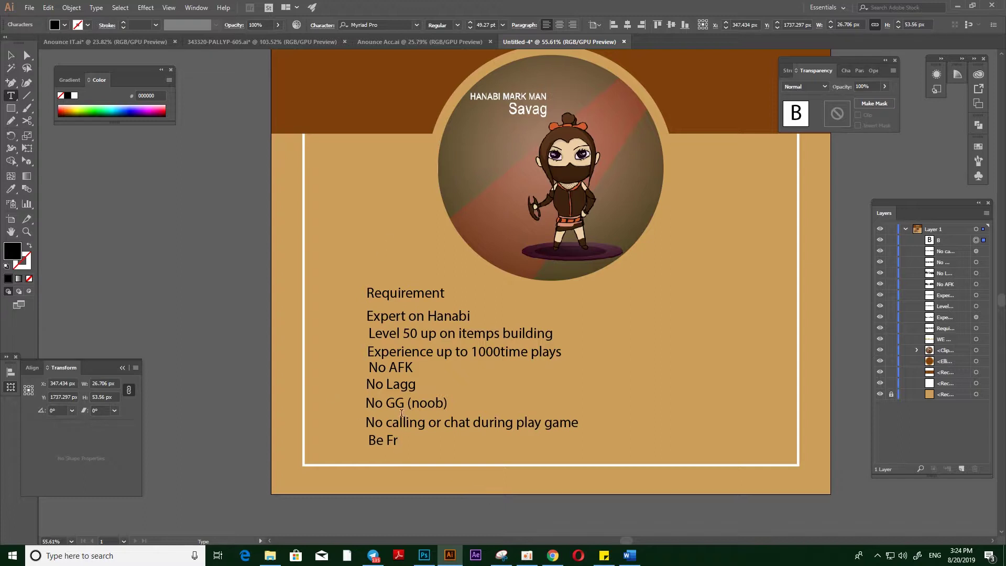
text(iendly and good relationship with twea)
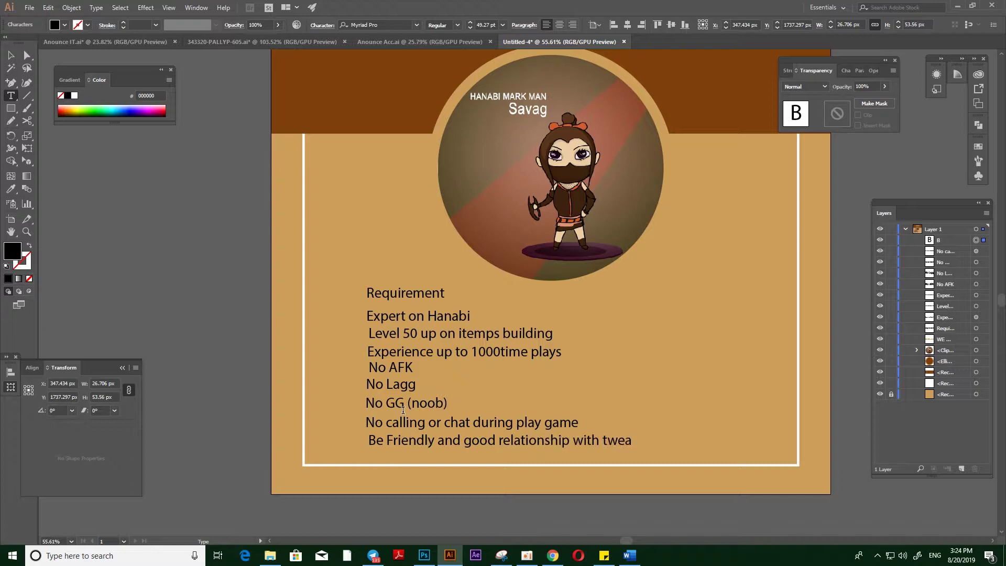
key(BackSpace)
key(BackSpace)
key(BackSpace)
text(ea)
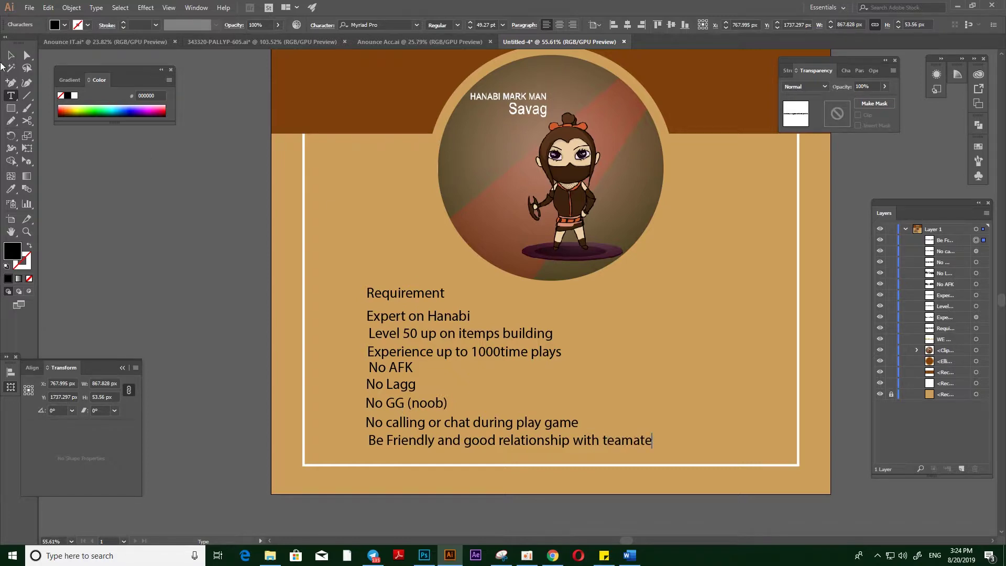
click(11, 56)
Reposition the lines below "Requirement" one by one so they share a left edge and are evenly spaced
drag(459, 357, 525, 299)
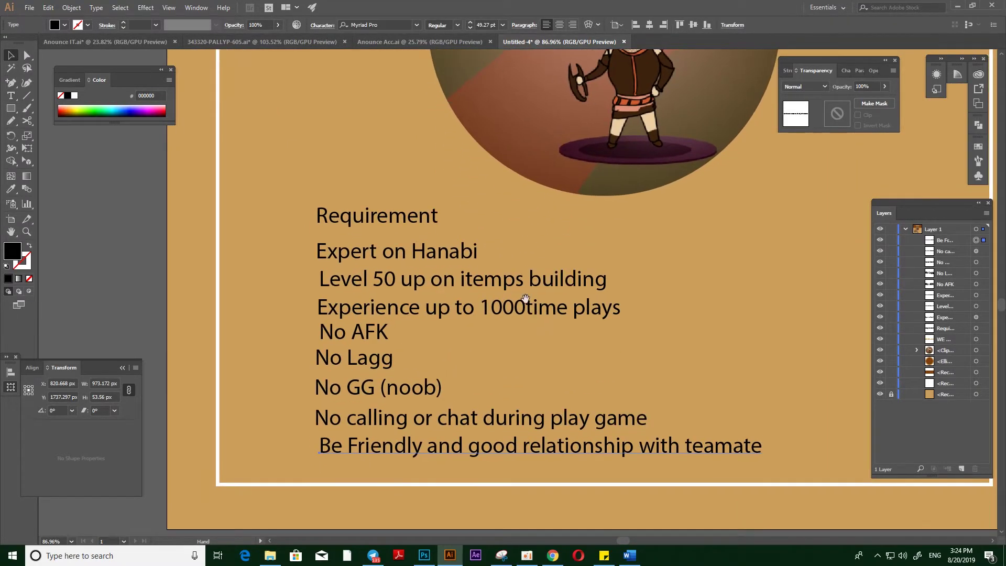
drag(359, 254, 359, 246)
drag(388, 283, 385, 273)
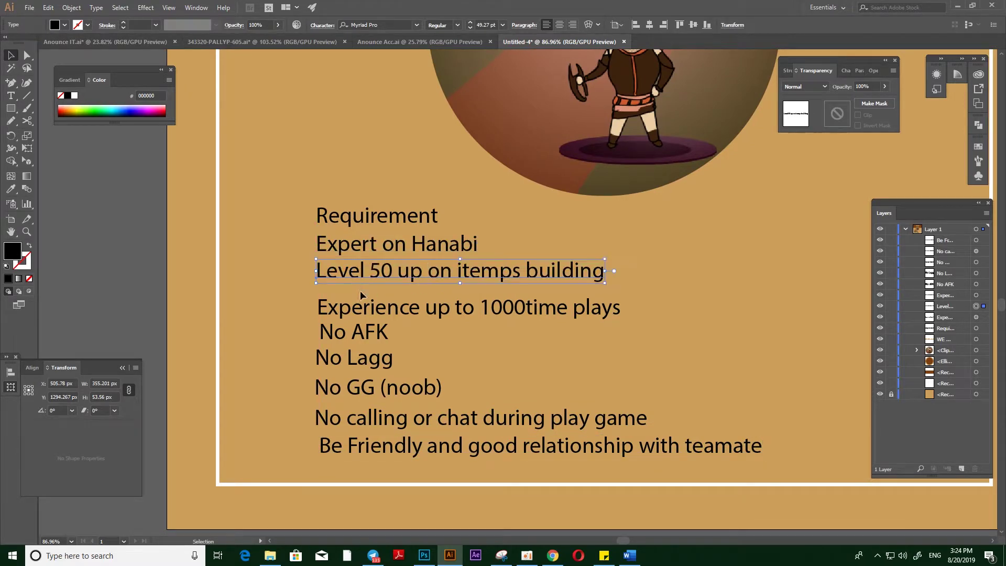
drag(361, 307, 360, 299)
drag(362, 338, 360, 354)
drag(351, 385, 351, 380)
drag(359, 418, 360, 411)
drag(370, 453, 366, 446)
Shorten the white frame by lowering its upper edge to just below the circular Hanabi image
drag(590, 318, 521, 349)
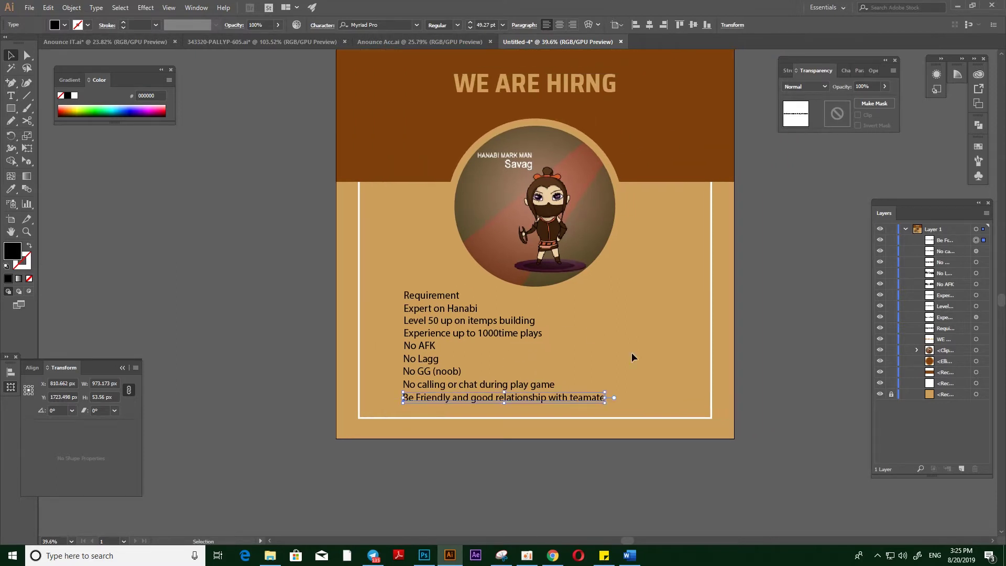
click(768, 313)
click(975, 384)
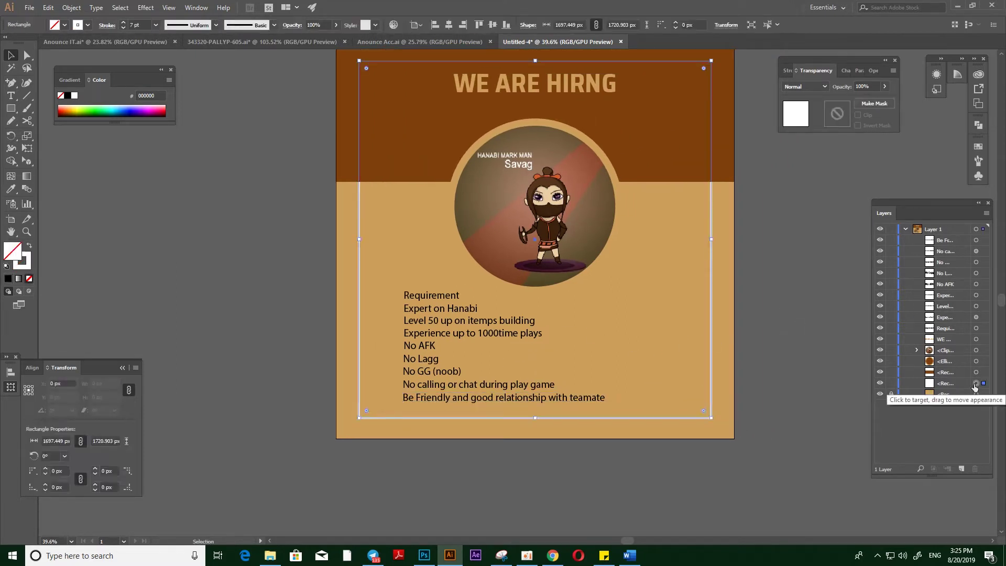
drag(535, 61, 535, 299)
Move "Requirement" and all eight lines below it down into the white frame and scale them together to about 42.75 pt
click(433, 296)
shift+click(440, 310)
shift+click(438, 321)
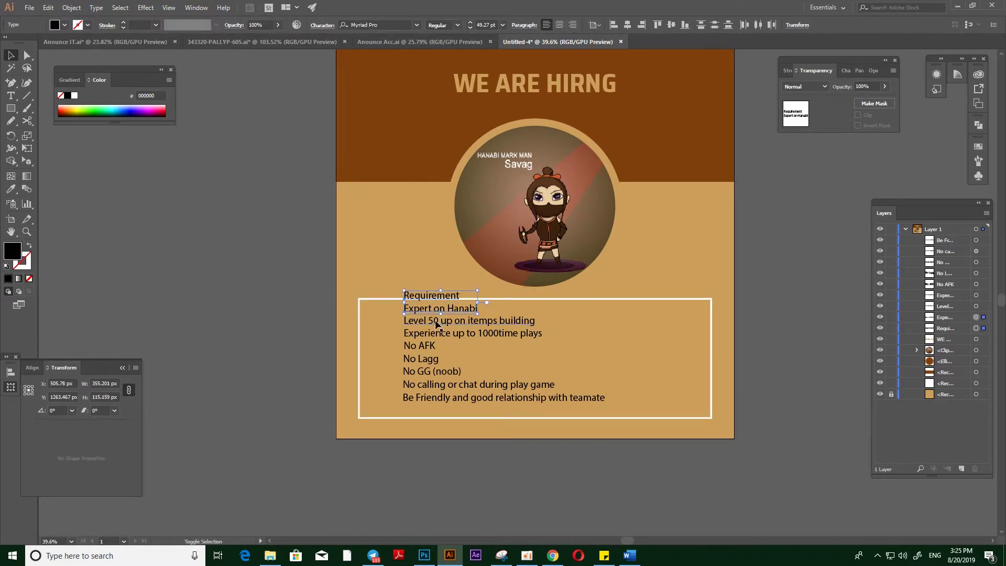
shift+click(438, 334)
shift+click(421, 346)
shift+click(422, 359)
shift+click(431, 372)
shift+click(434, 385)
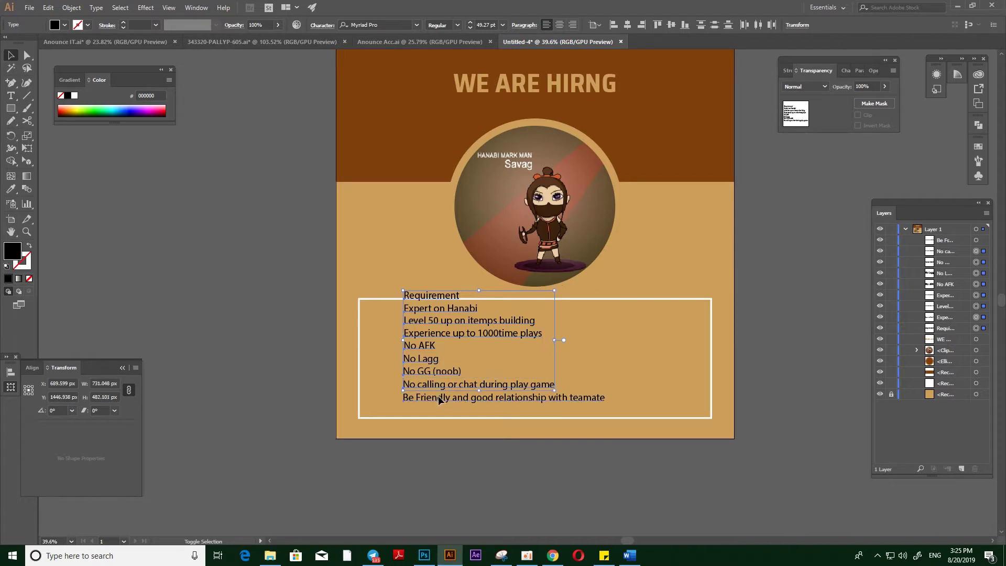
shift+click(438, 398)
key(shift+Down)
key(shift+Down)
key(shift+Down)
key(shift+Down)
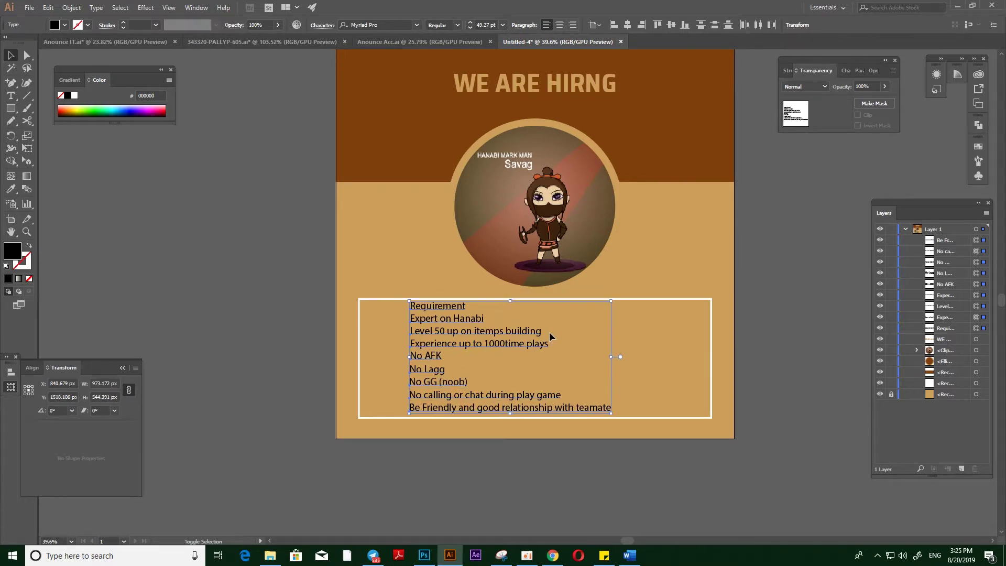
drag(608, 407, 598, 406)
Move the "Requirement" heading above the frame's upper-left corner and enlarge it to about 78 pt
click(498, 460)
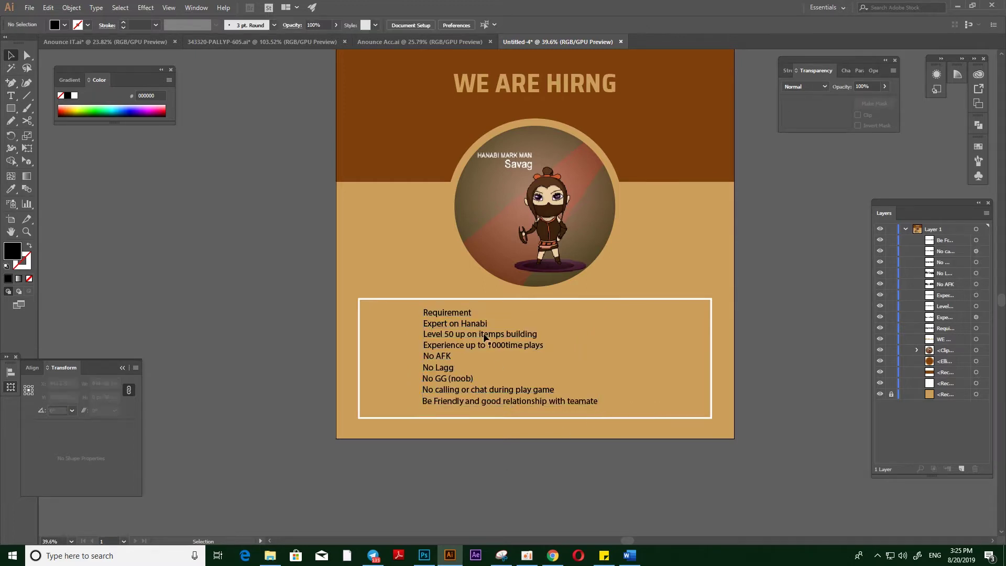
drag(451, 313, 446, 272)
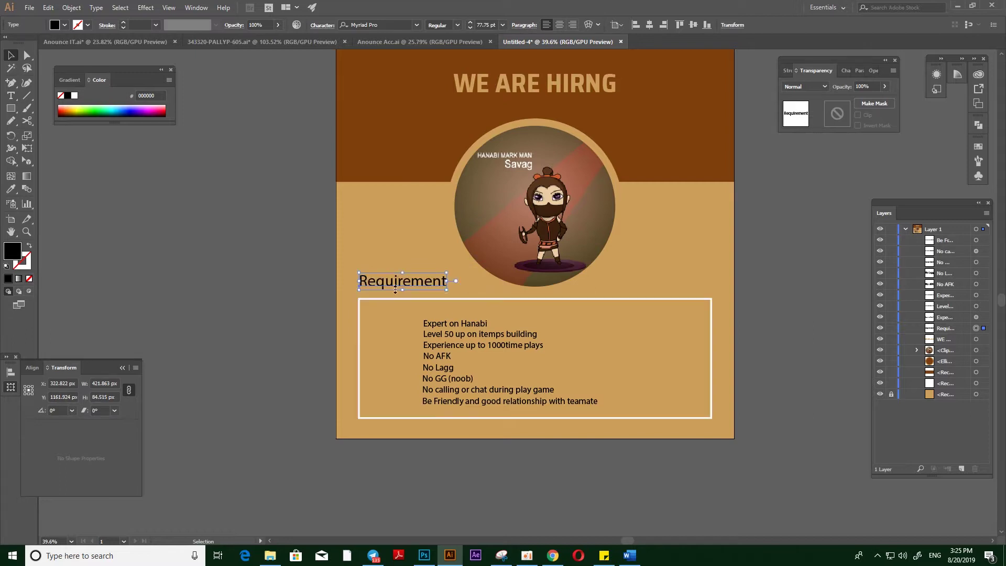
Try a white fill and the Italic font style on the "Requirement" heading
double_click(14, 252)
click(719, 207)
click(967, 210)
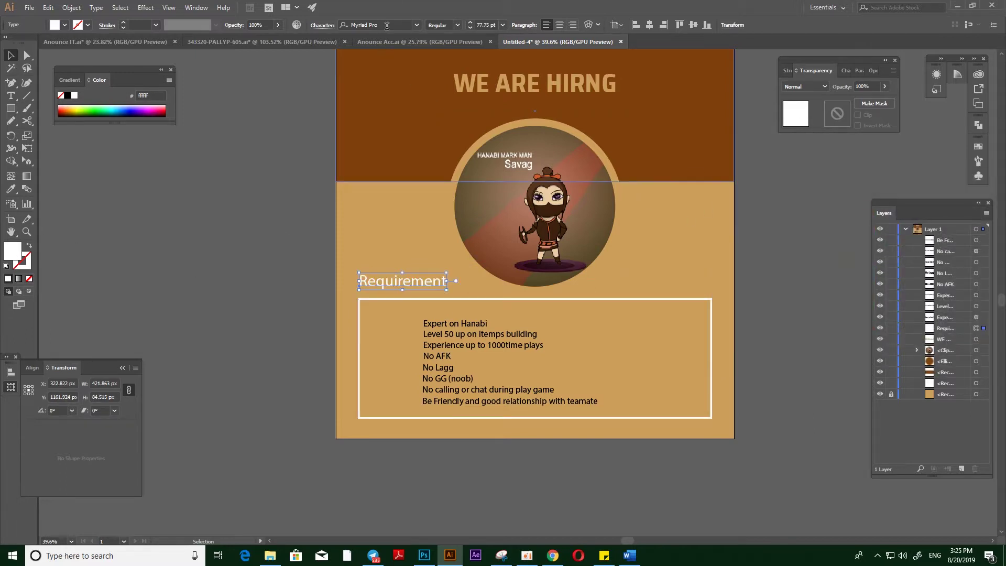
click(447, 25)
key(Down)
key(Down)
key(Down)
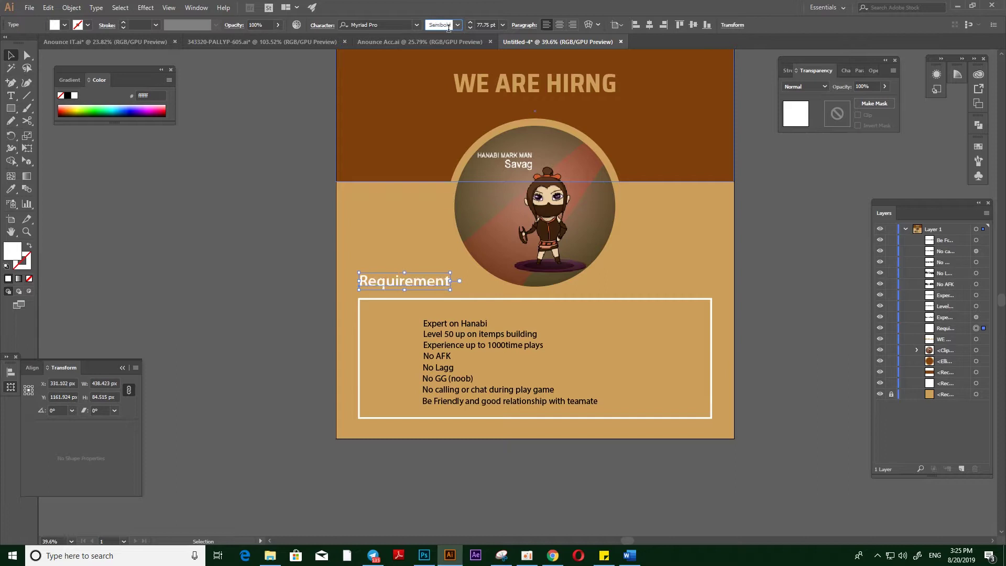
key(Up)
text(i)
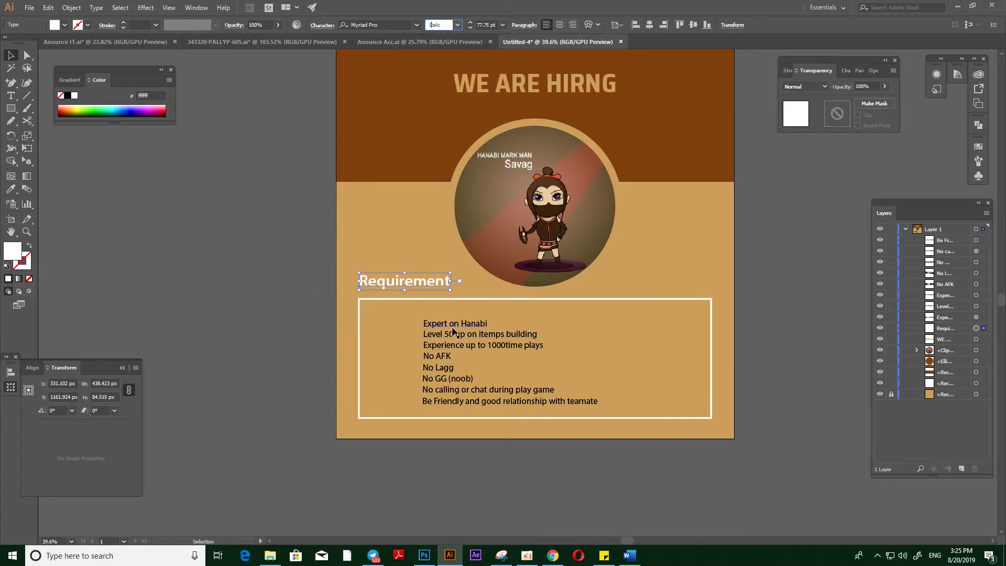
click(338, 244)
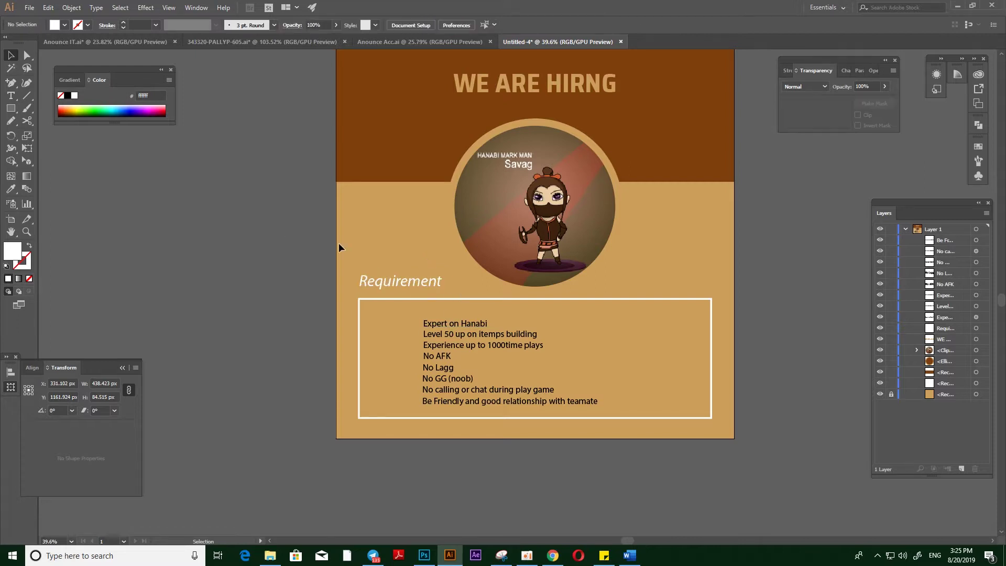
Undo the "Requirement" heading's italic style, white fill and last enlargement
key(i)
key(ctrl+z)
key(ctrl+z)
key(ctrl+z)
key(ctrl+z)
key(ctrl+z)
key(ctrl+z)
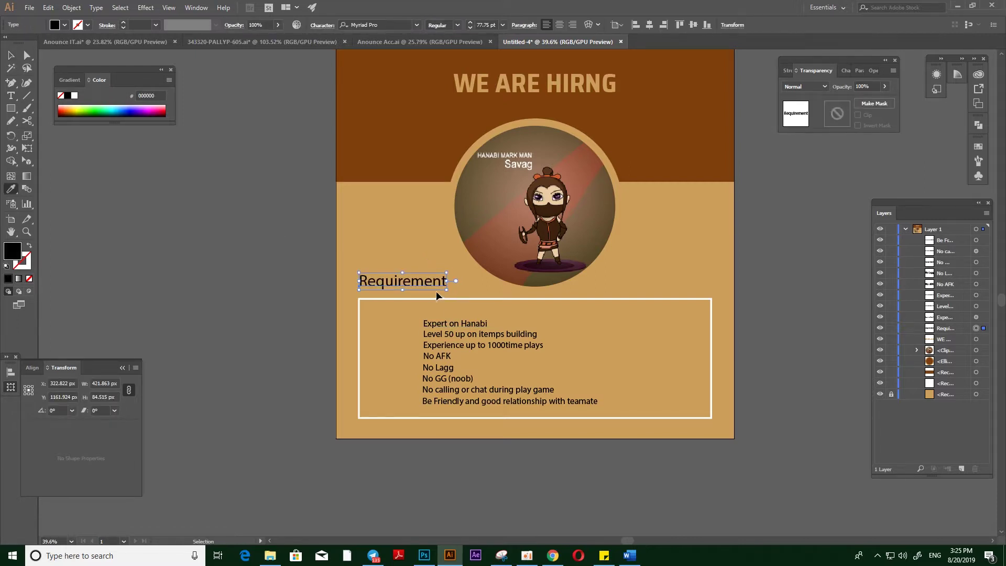
key(ctrl+z)
key(v)
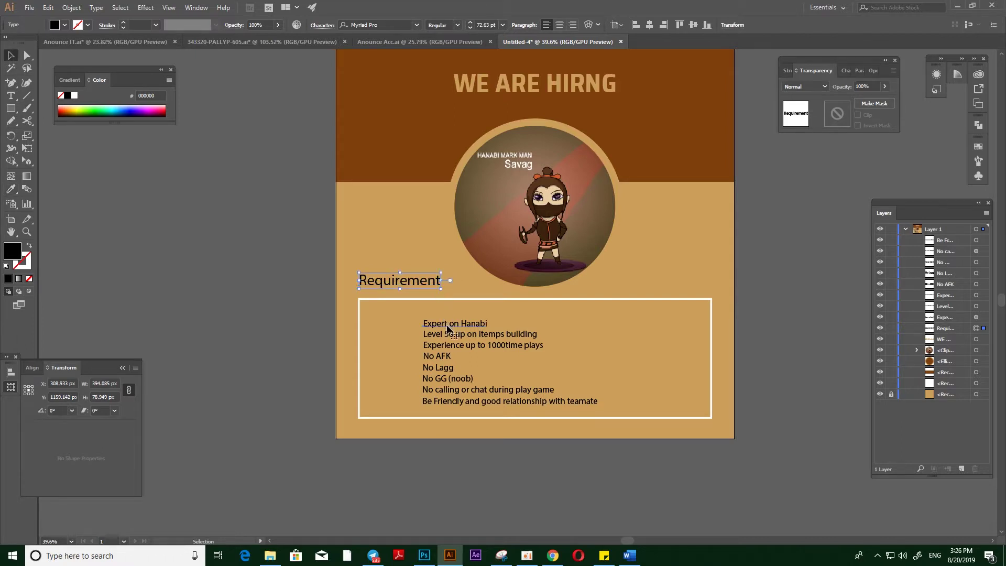
click(260, 301)
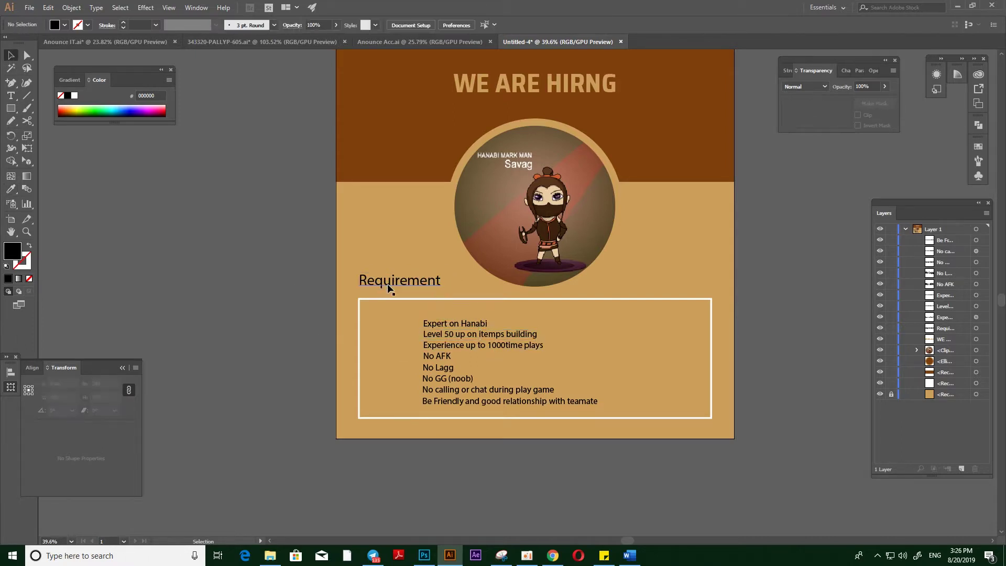
Change the "Requirement" heading's font to Saira SemiCondensed
click(387, 286)
click(416, 24)
drag(574, 257, 590, 45)
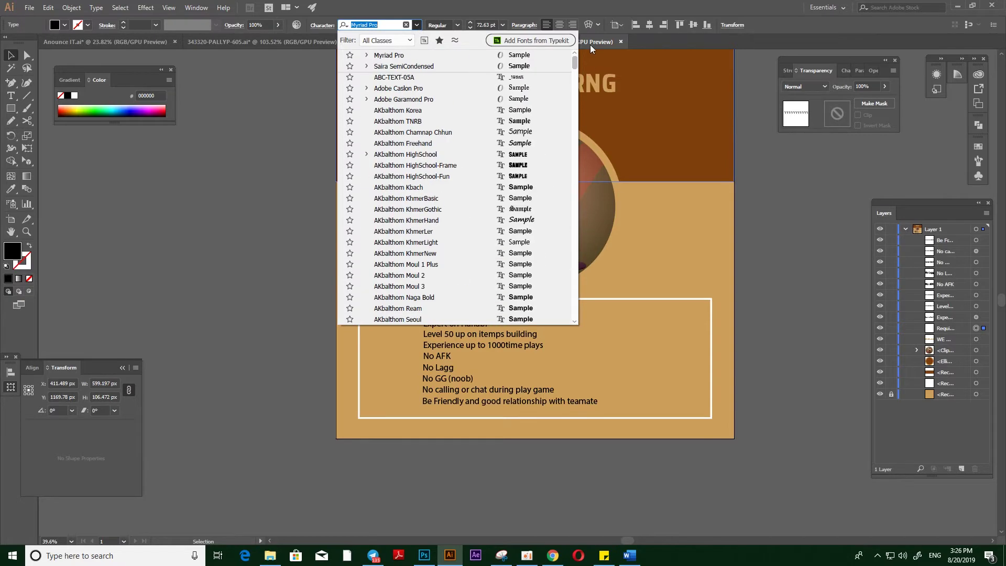
click(403, 67)
Apply the "Requirement" heading's text formatting to all eight list lines and scale them down together to about 58.27 pt
click(445, 323)
shift+click(455, 336)
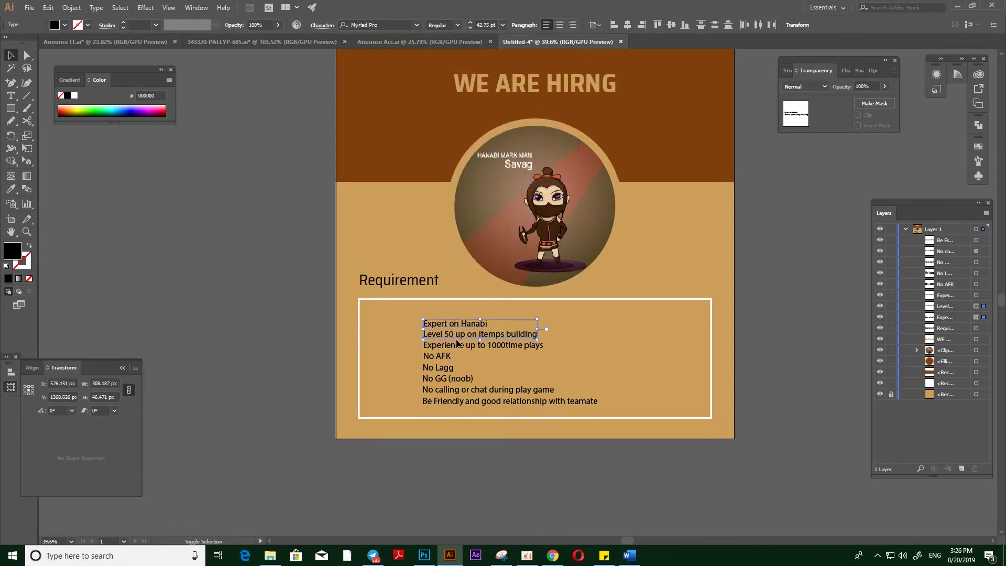
shift+click(454, 345)
shift+click(450, 356)
shift+click(451, 368)
shift+click(452, 378)
shift+click(455, 389)
shift+click(456, 401)
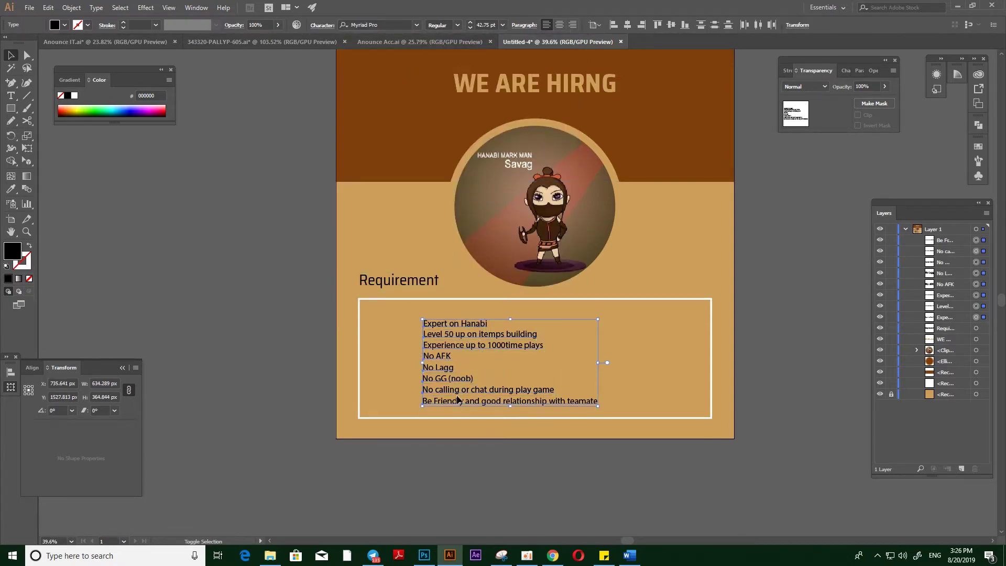
key(i)
click(416, 279)
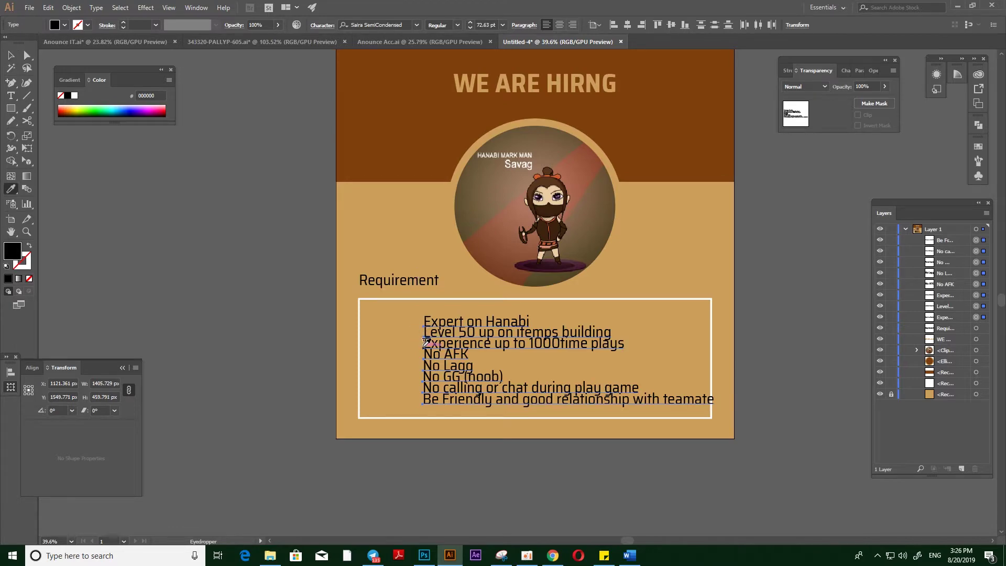
key(v)
drag(712, 405, 682, 406)
Move the "Expert on Hanabi" line up 90 px to sit just inside the white frame's upper edge
key(z)
click(487, 336)
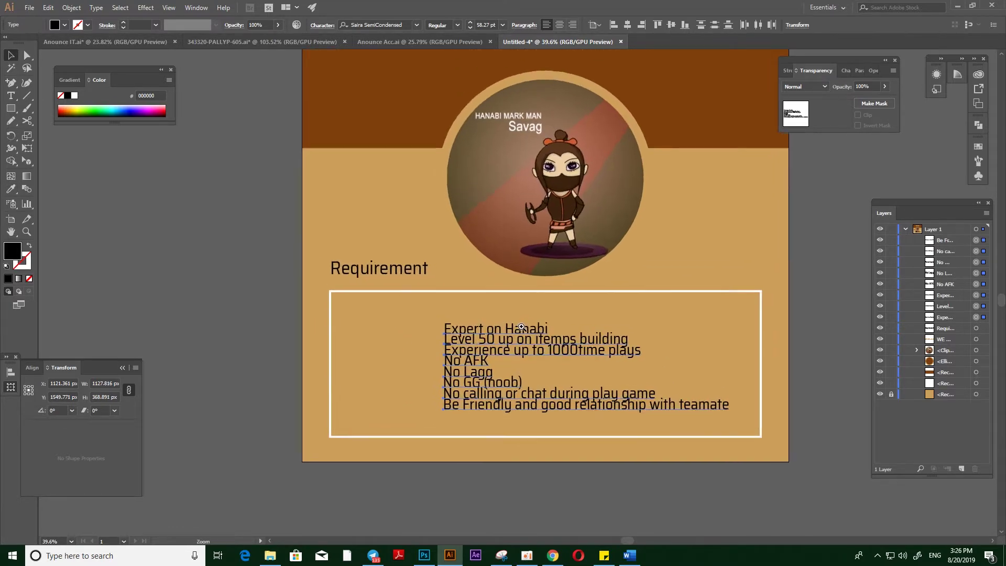
click(521, 327)
key(v)
click(468, 331)
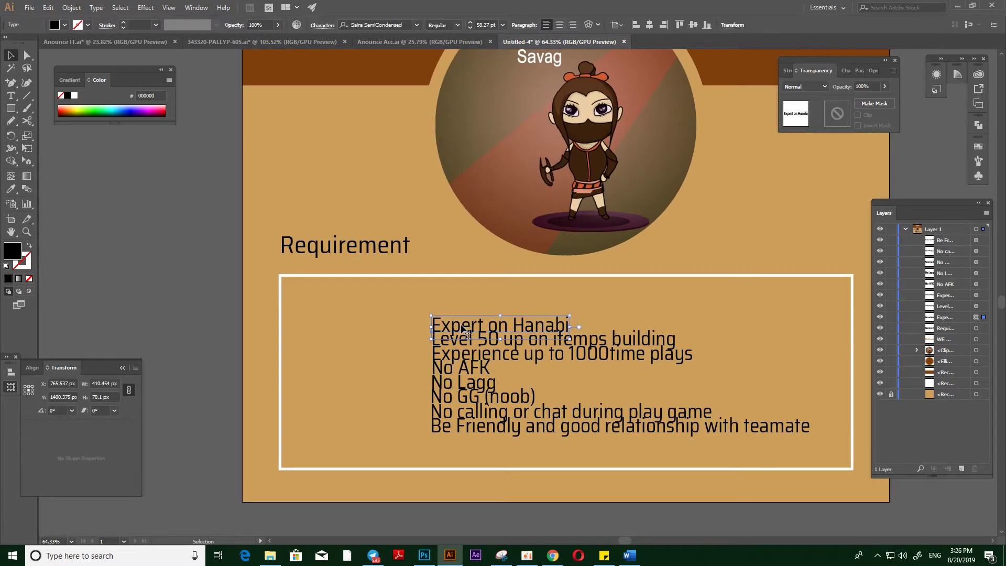
key(shift+Up)
key(shift+Up)
key(shift+Up)
key(shift+Up)
key(shift+Up)
key(shift+Up)
key(shift+Up)
key(shift+Up)
key(shift+Up)
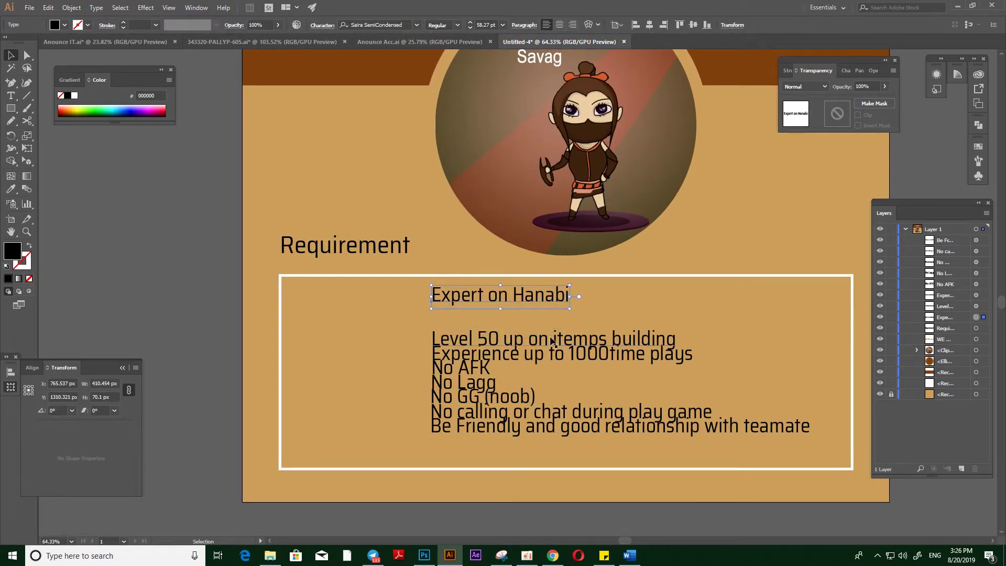
Move the "Level 50 up on itemps building" line up 60 px and the "Experience up to 1000time plays" line up 20 px
click(551, 340)
key(shift+Up)
key(shift+Up)
key(shift+Up)
key(shift+Up)
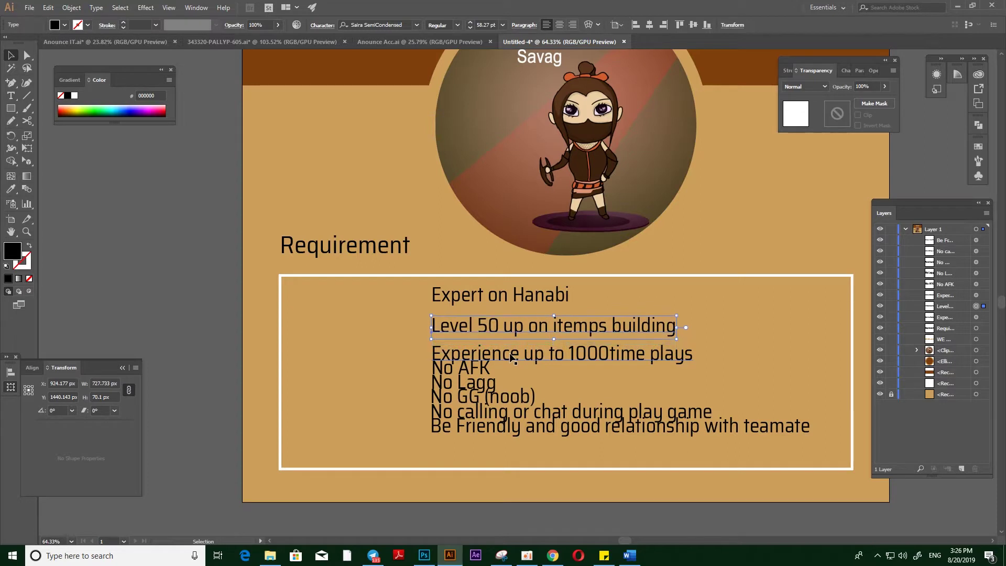
key(shift+Up)
key(shift+Up)
click(513, 357)
key(shift+Up)
key(shift+Up)
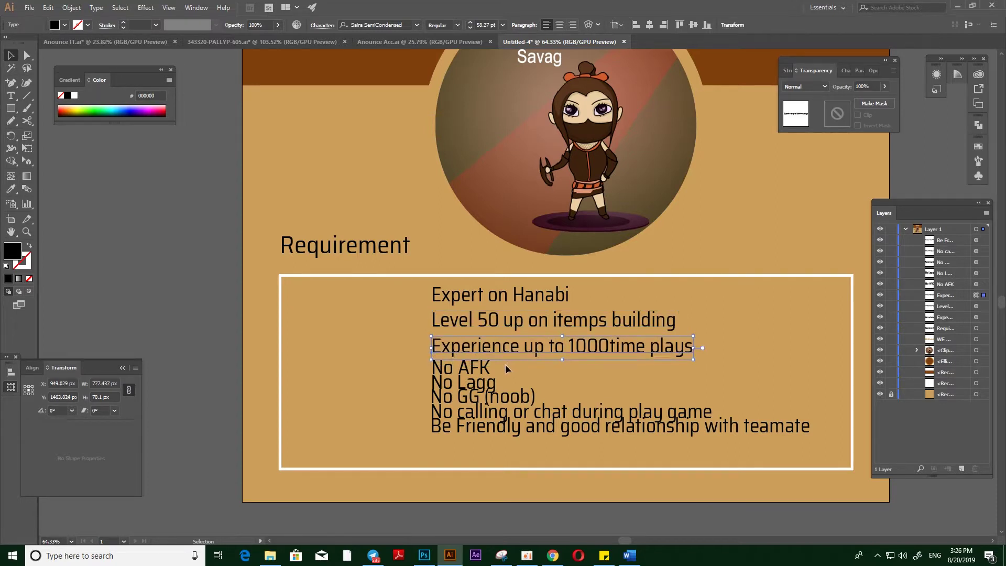
Move the "Be Friendly and good relationship with teamate" line down 70 px to just inside the frame's lower edge
click(503, 429)
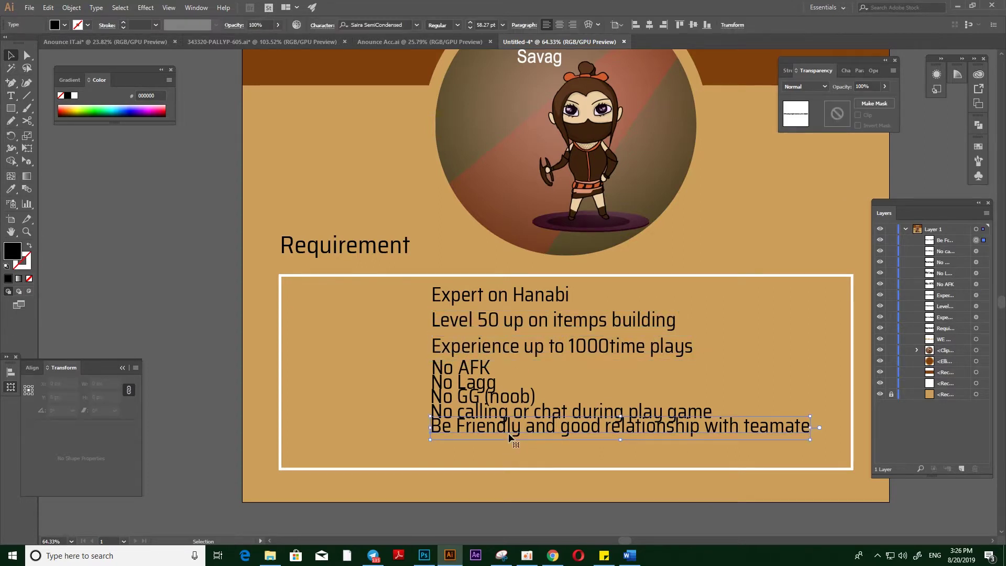
key(shift+Down)
key(shift+Down)
key(shift+Down)
key(shift+Down)
key(shift+Down)
key(shift+Down)
key(shift+Down)
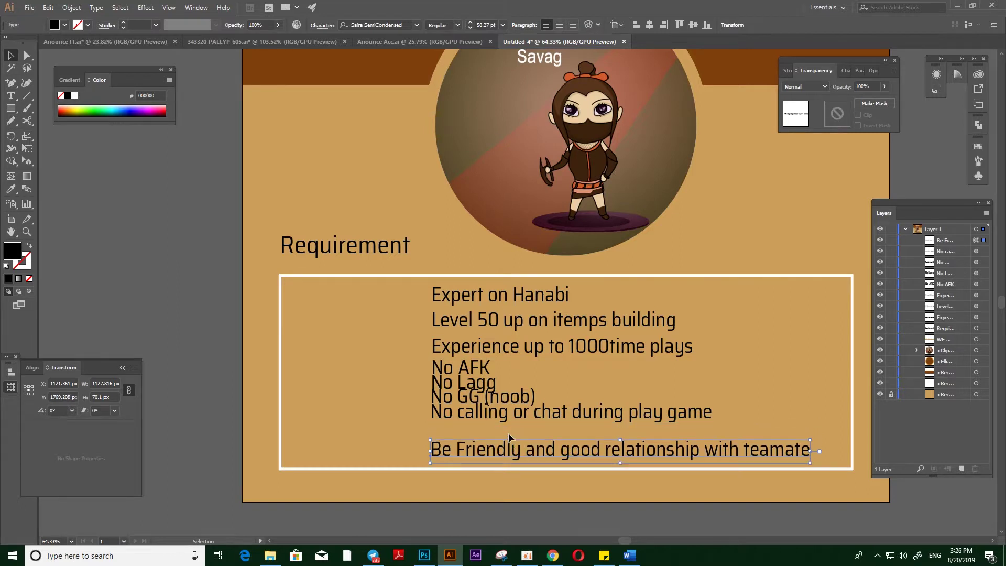
Place "No calling or chat during play game" beside "No AFK", and "No GG (noob)" and "No Lagg" side by side on the row below
click(501, 415)
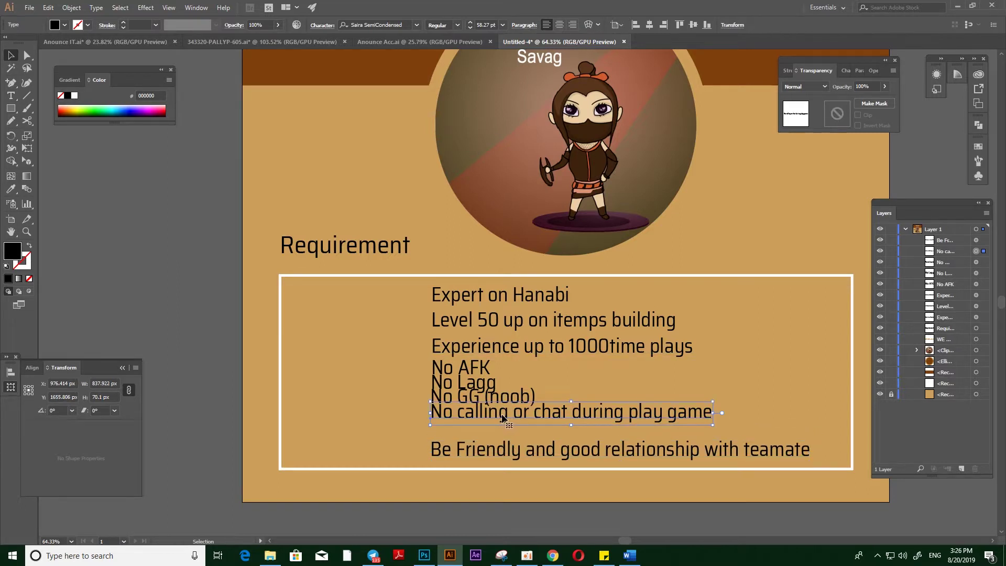
drag(501, 415, 572, 371)
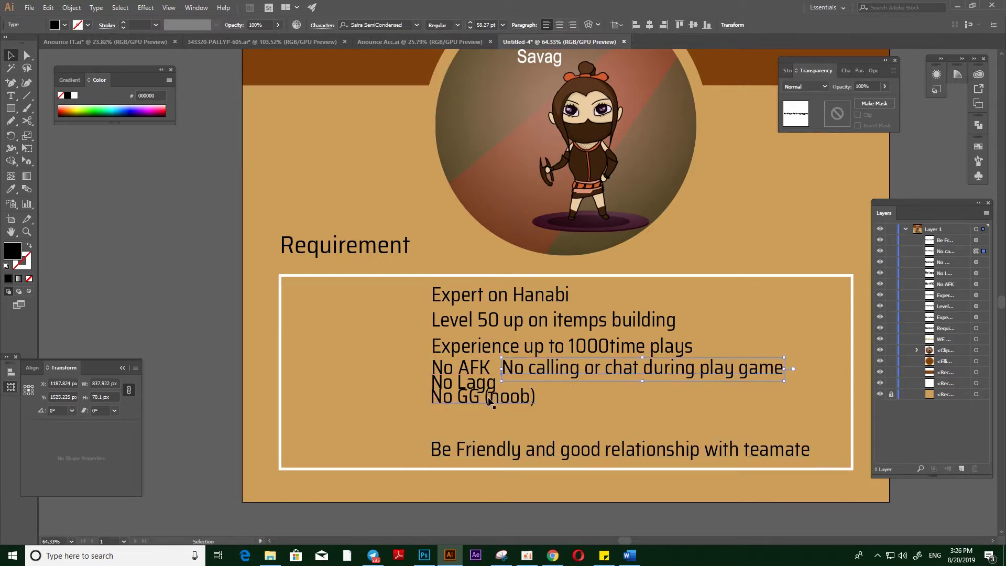
drag(489, 397, 614, 421)
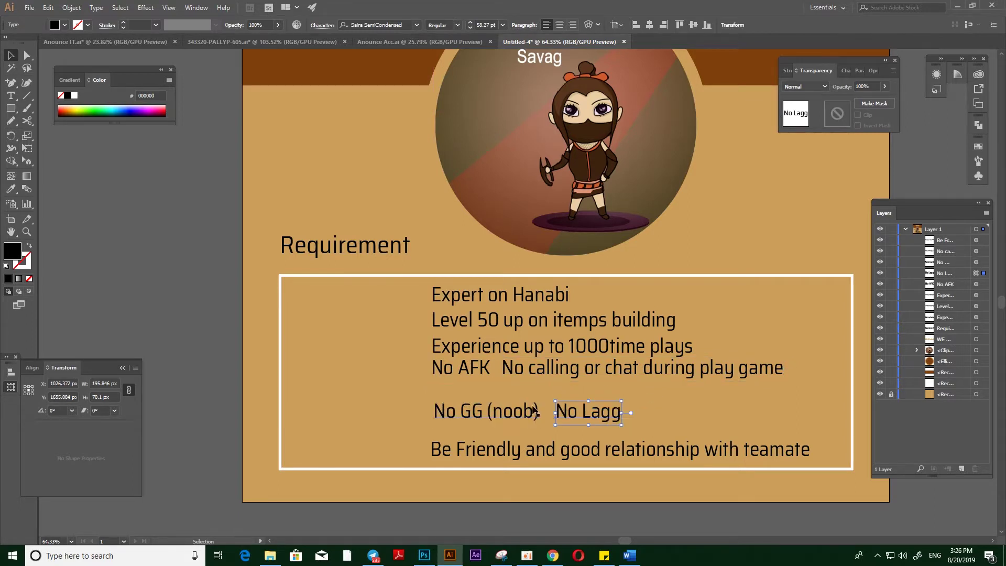